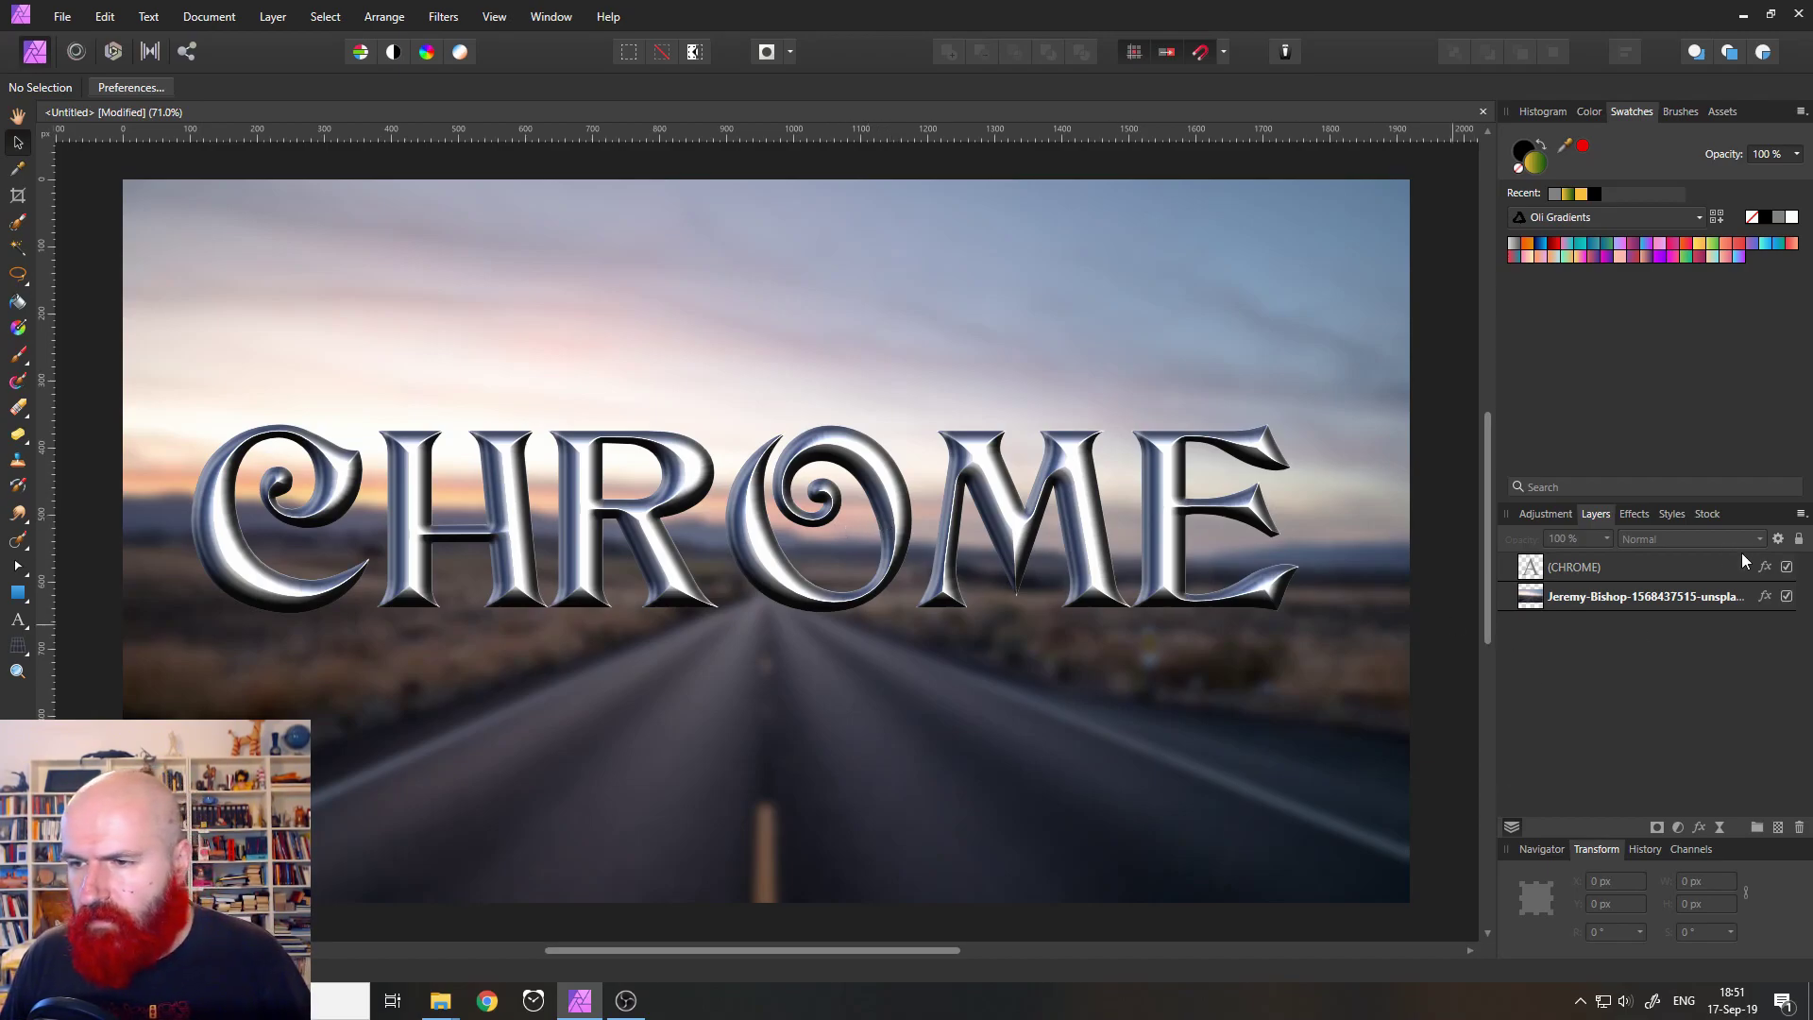
Step: Hide the finished chrome text layer and type a new CHROME artistic text line on the photo
{"action": "left_click", "coordinate": [1787, 567]}
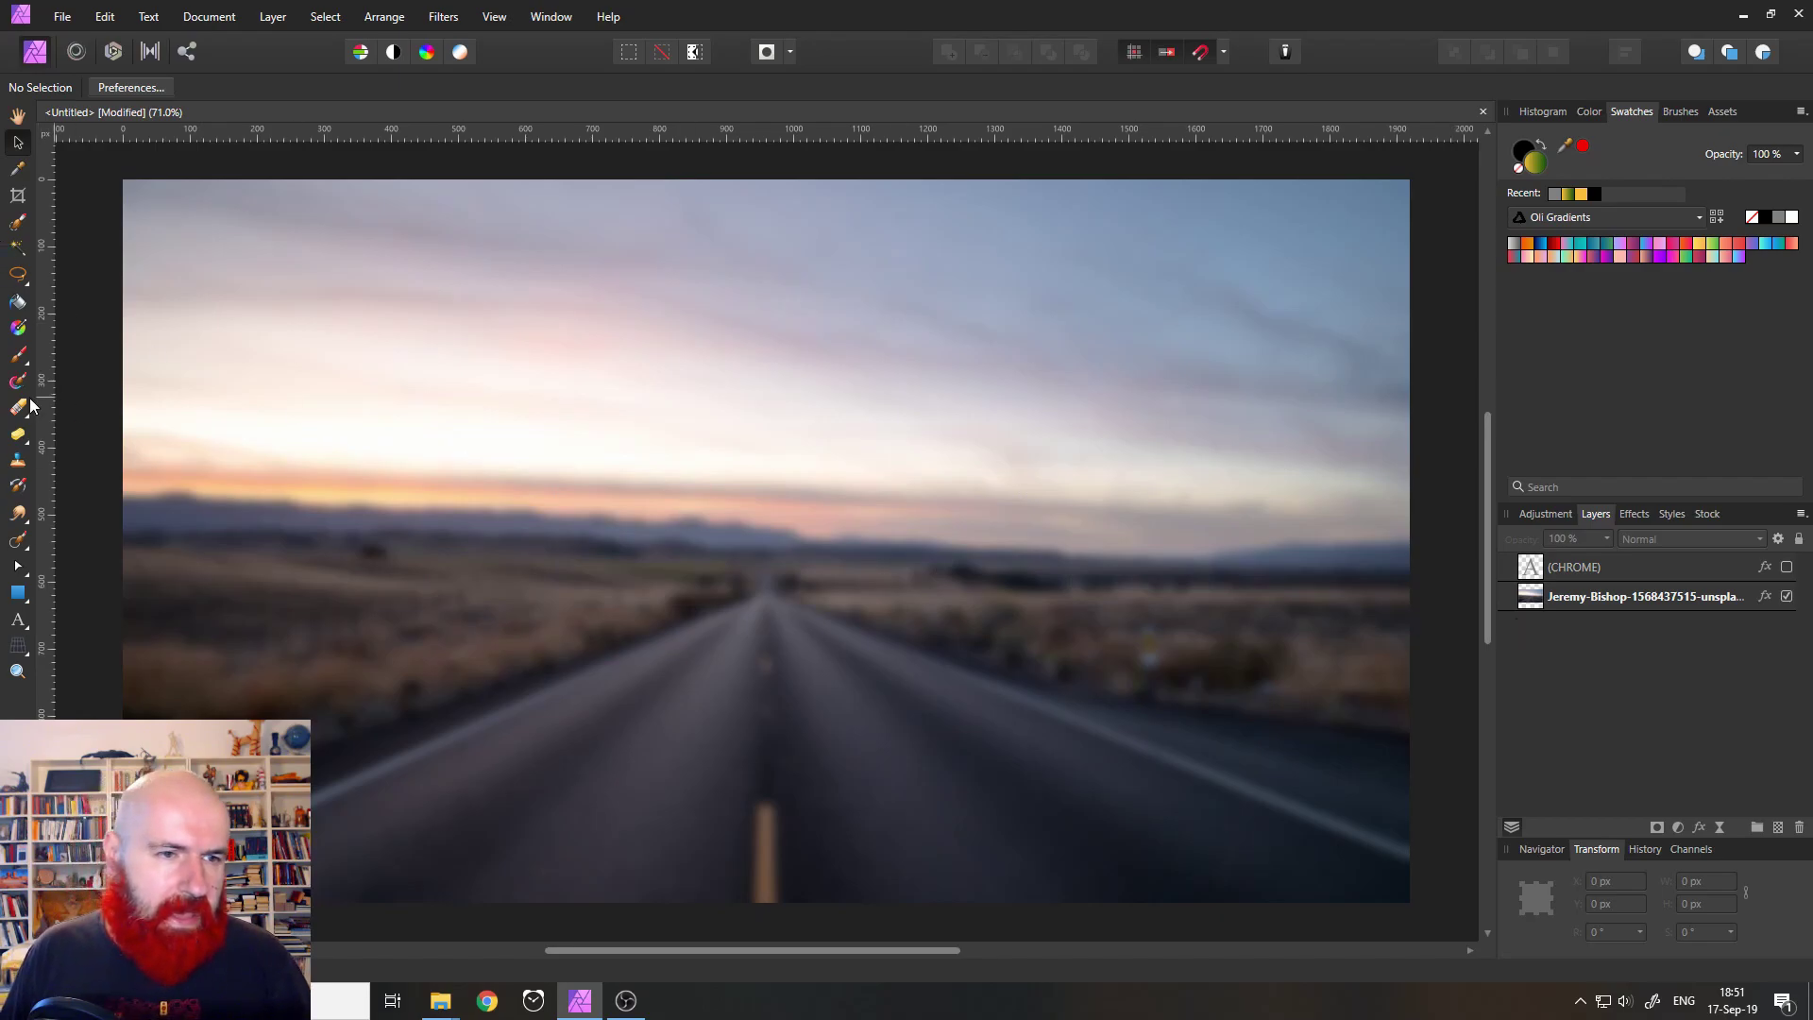
{"action": "left_click", "coordinate": [19, 620]}
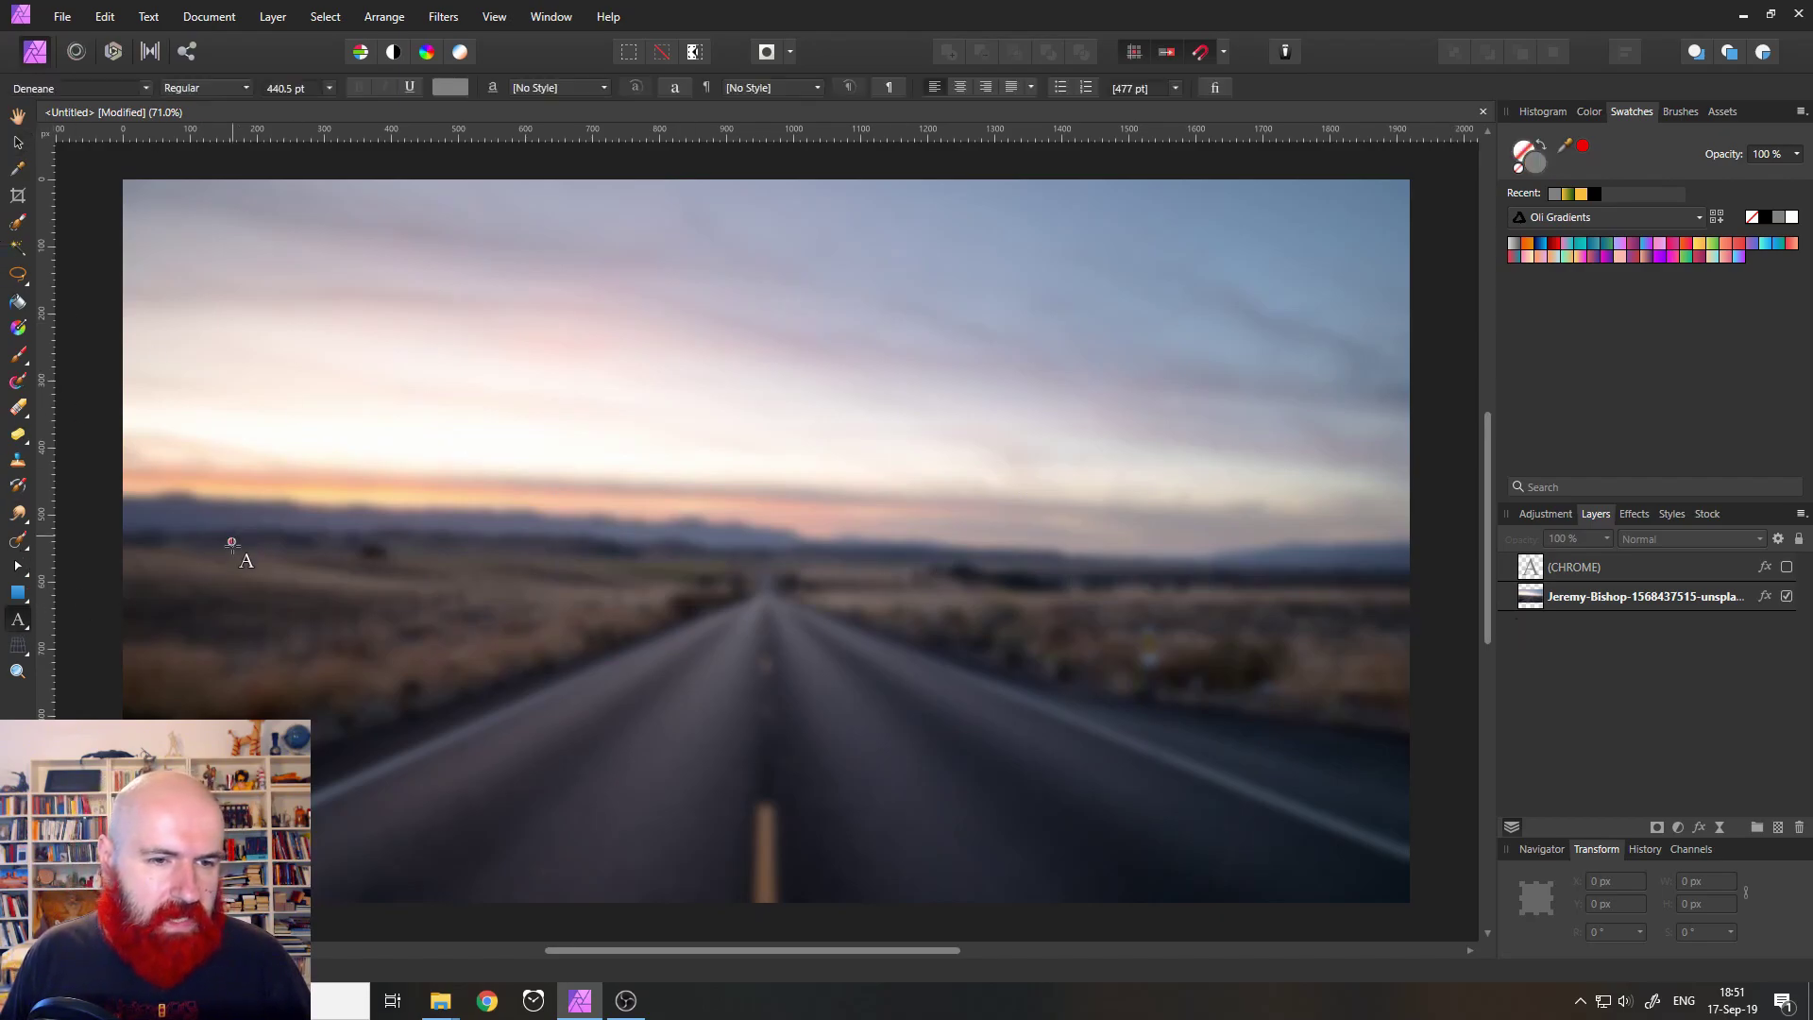
{"action": "left_click_drag", "start_coordinate": [202, 477], "coordinate": [295, 624]}
{"action": "type", "text": "CHROME"}
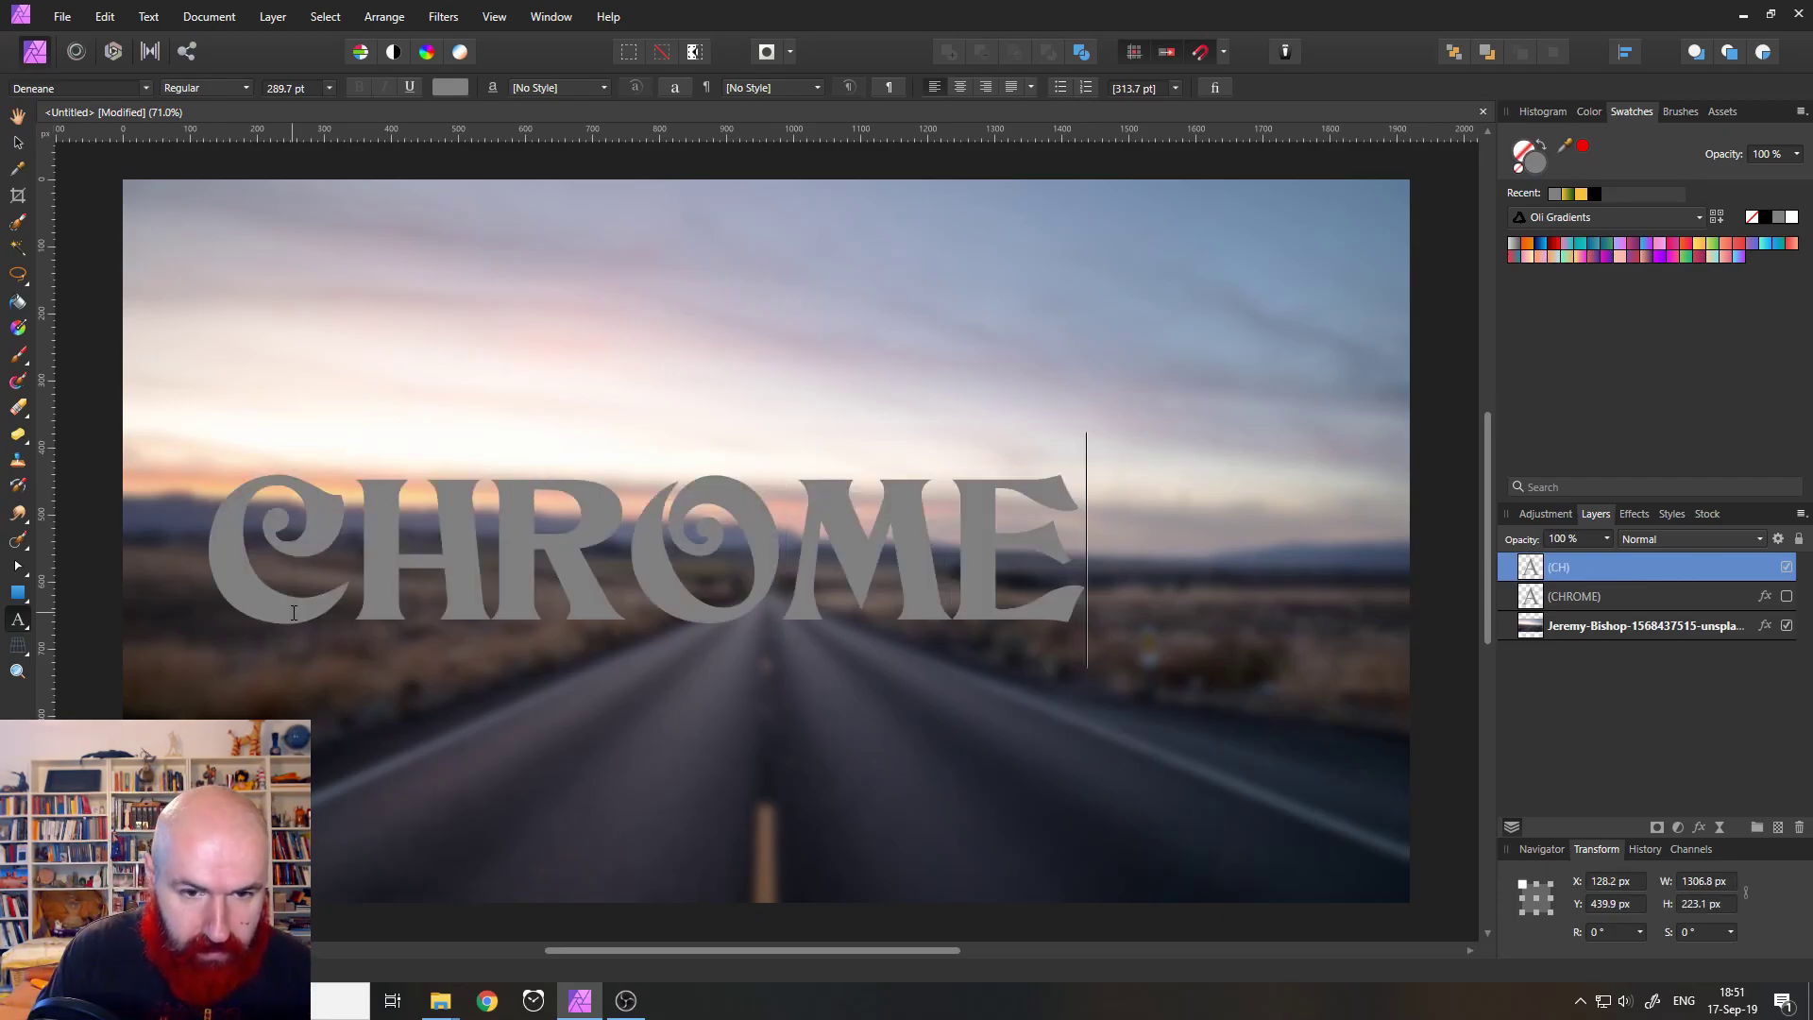
{"action": "key", "text": "Escape"}
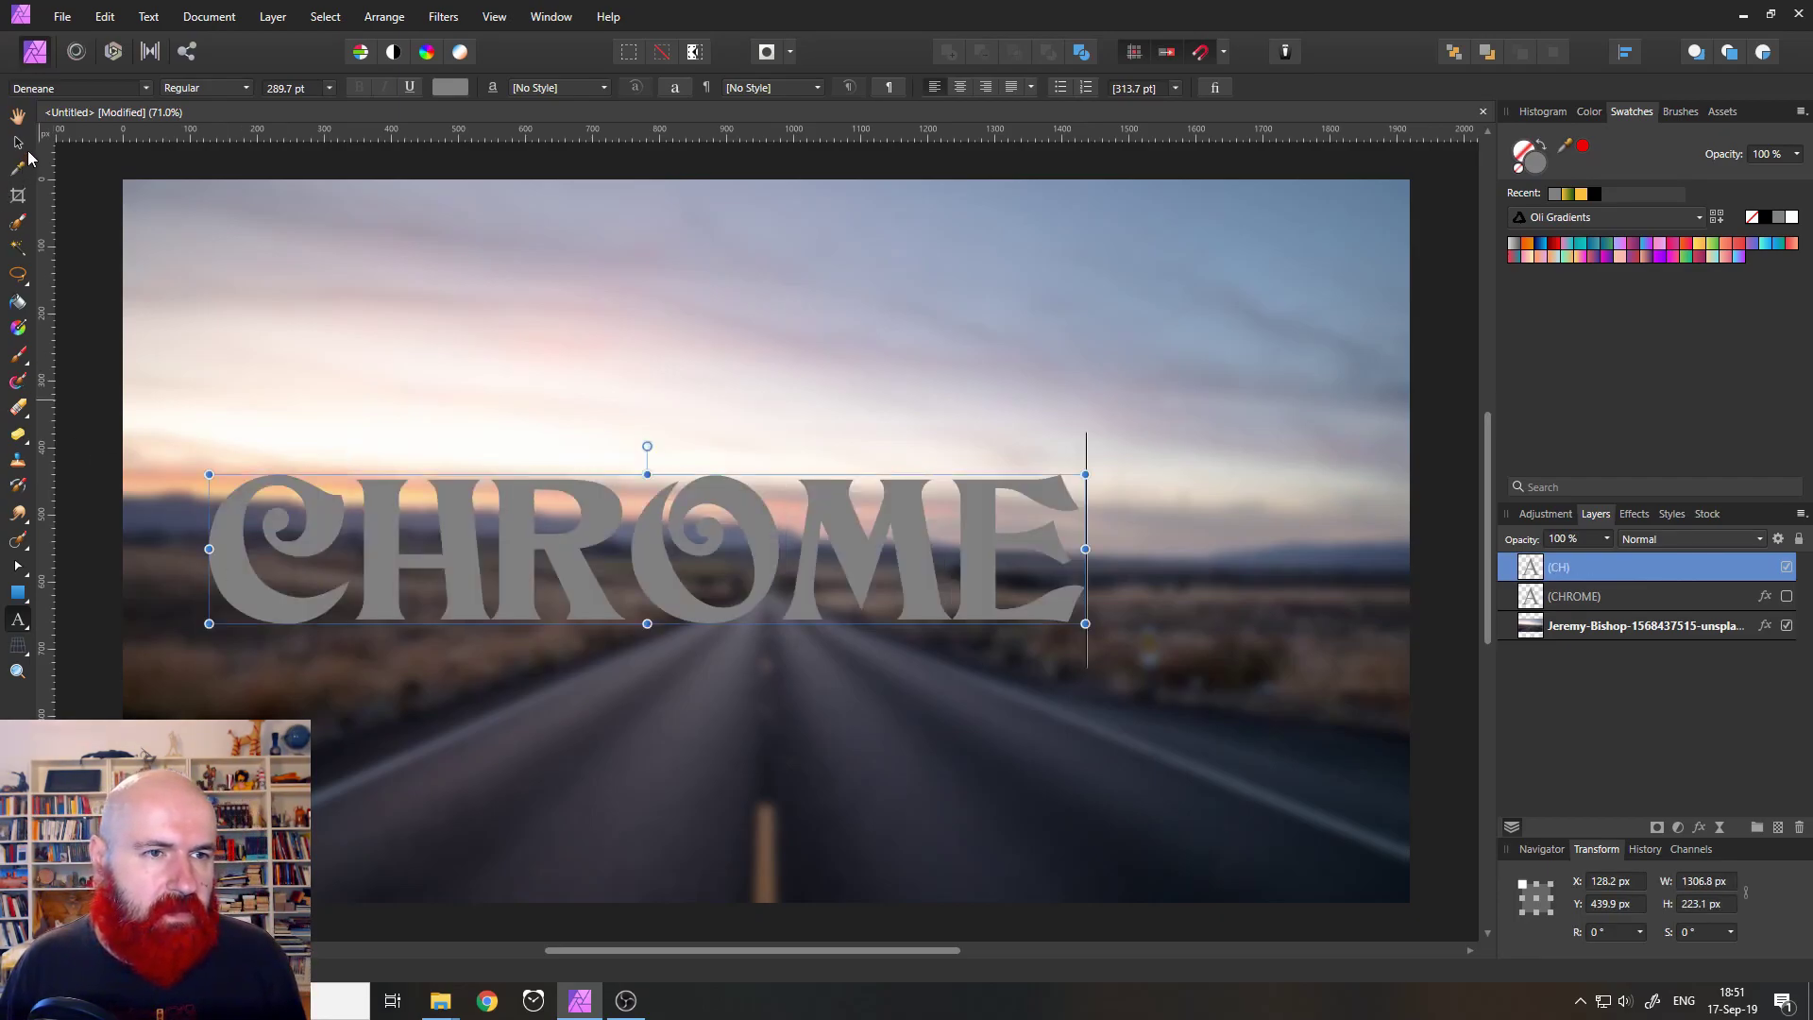
Step: Scale the new CHROME text up to span the photo and nudge it slightly higher
{"action": "left_click", "coordinate": [18, 143]}
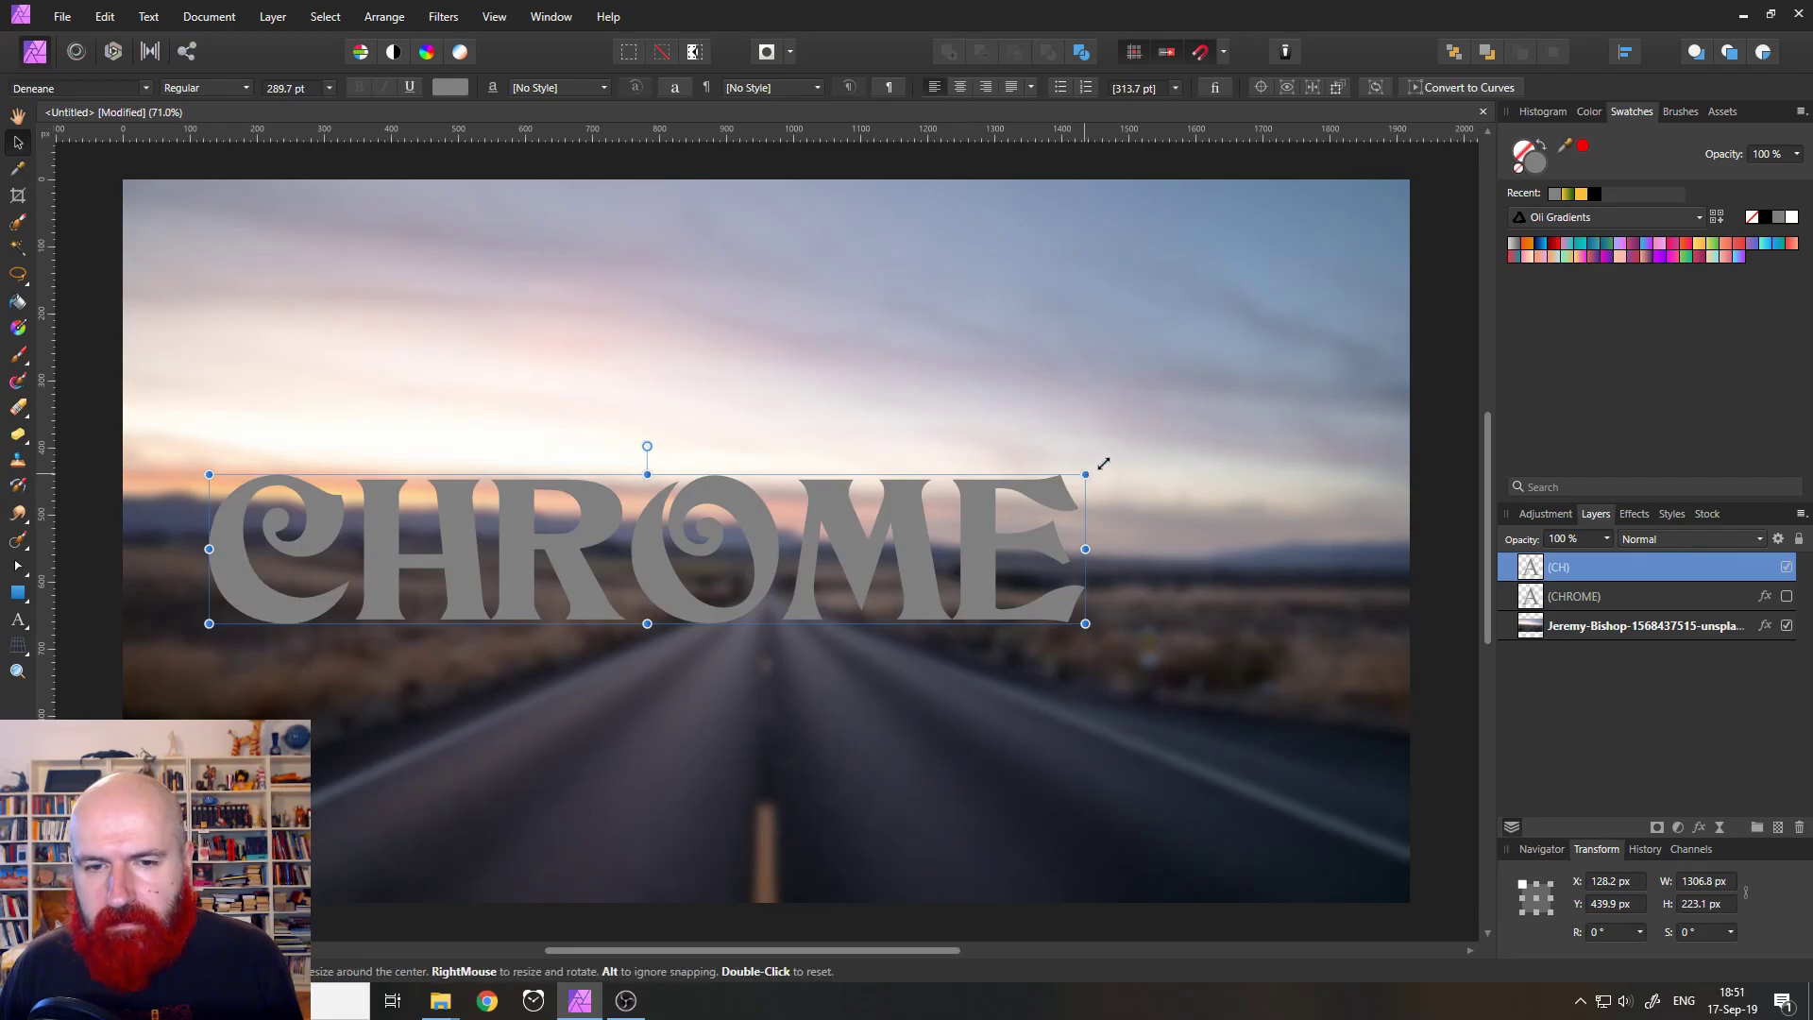
{"action": "left_click_drag", "start_coordinate": [1109, 460], "coordinate": [1335, 443]}
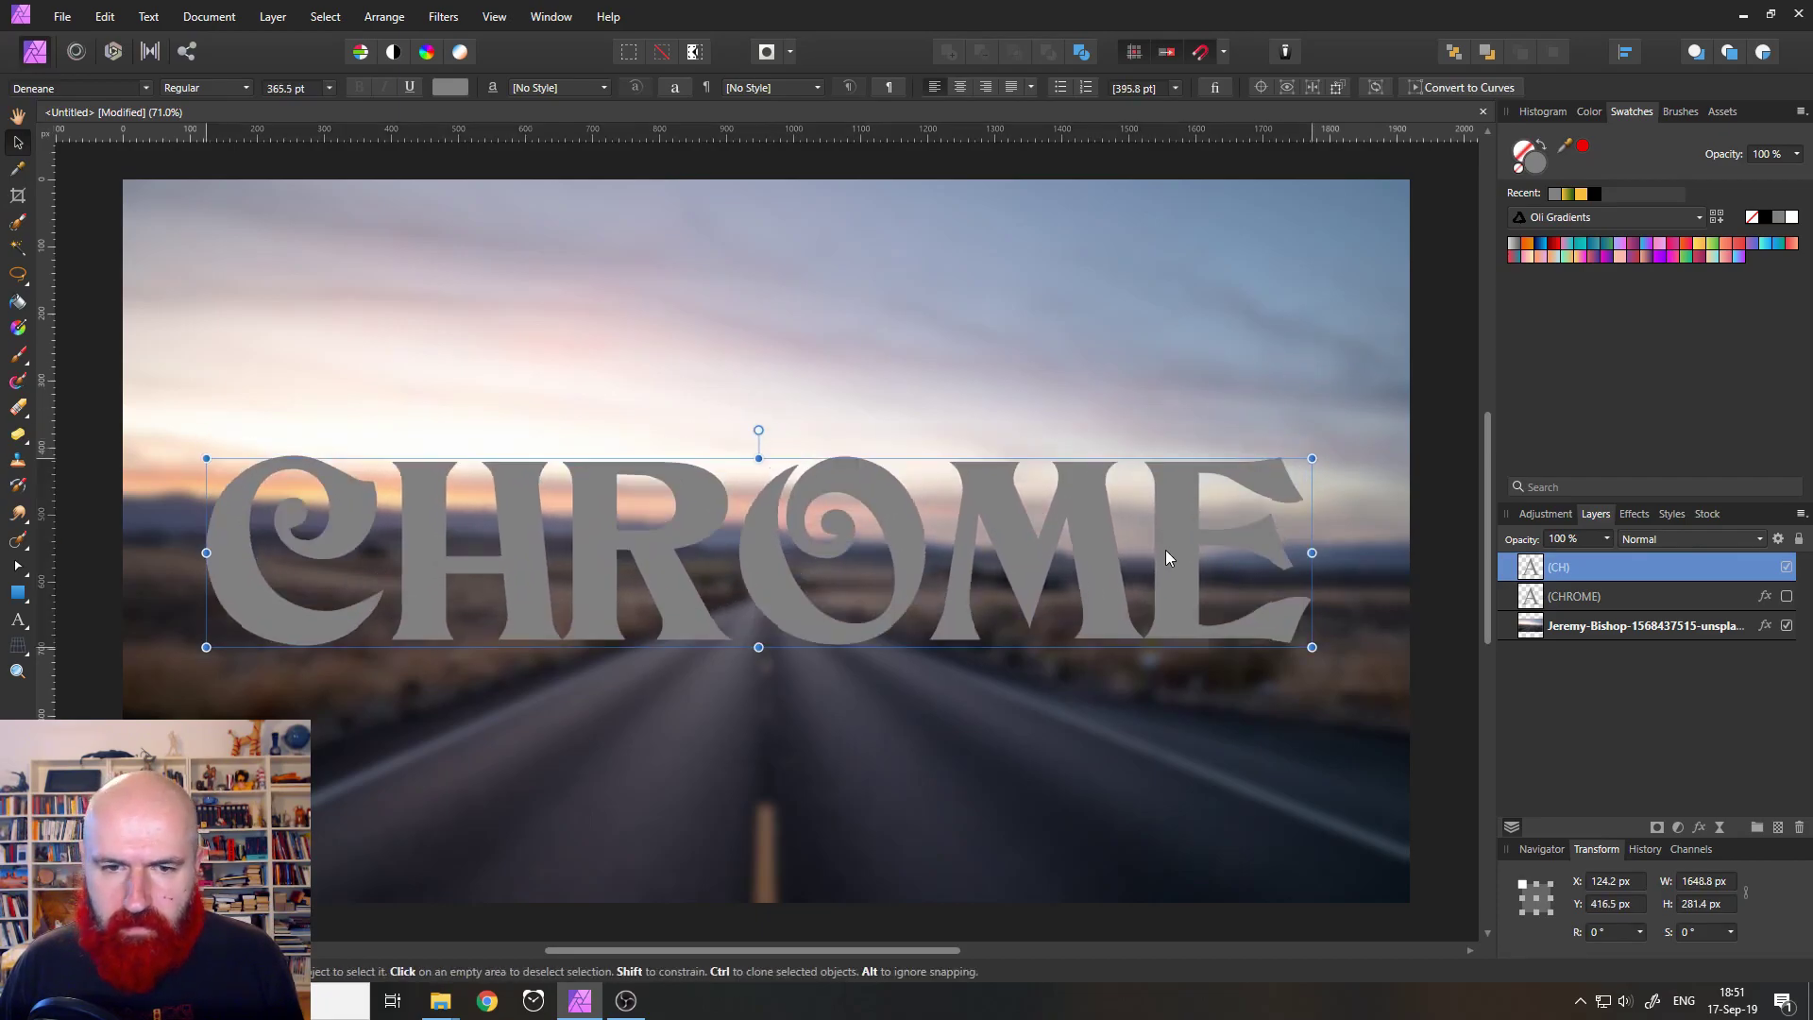
{"action": "left_click_drag", "start_coordinate": [1165, 550], "coordinate": [1170, 539]}
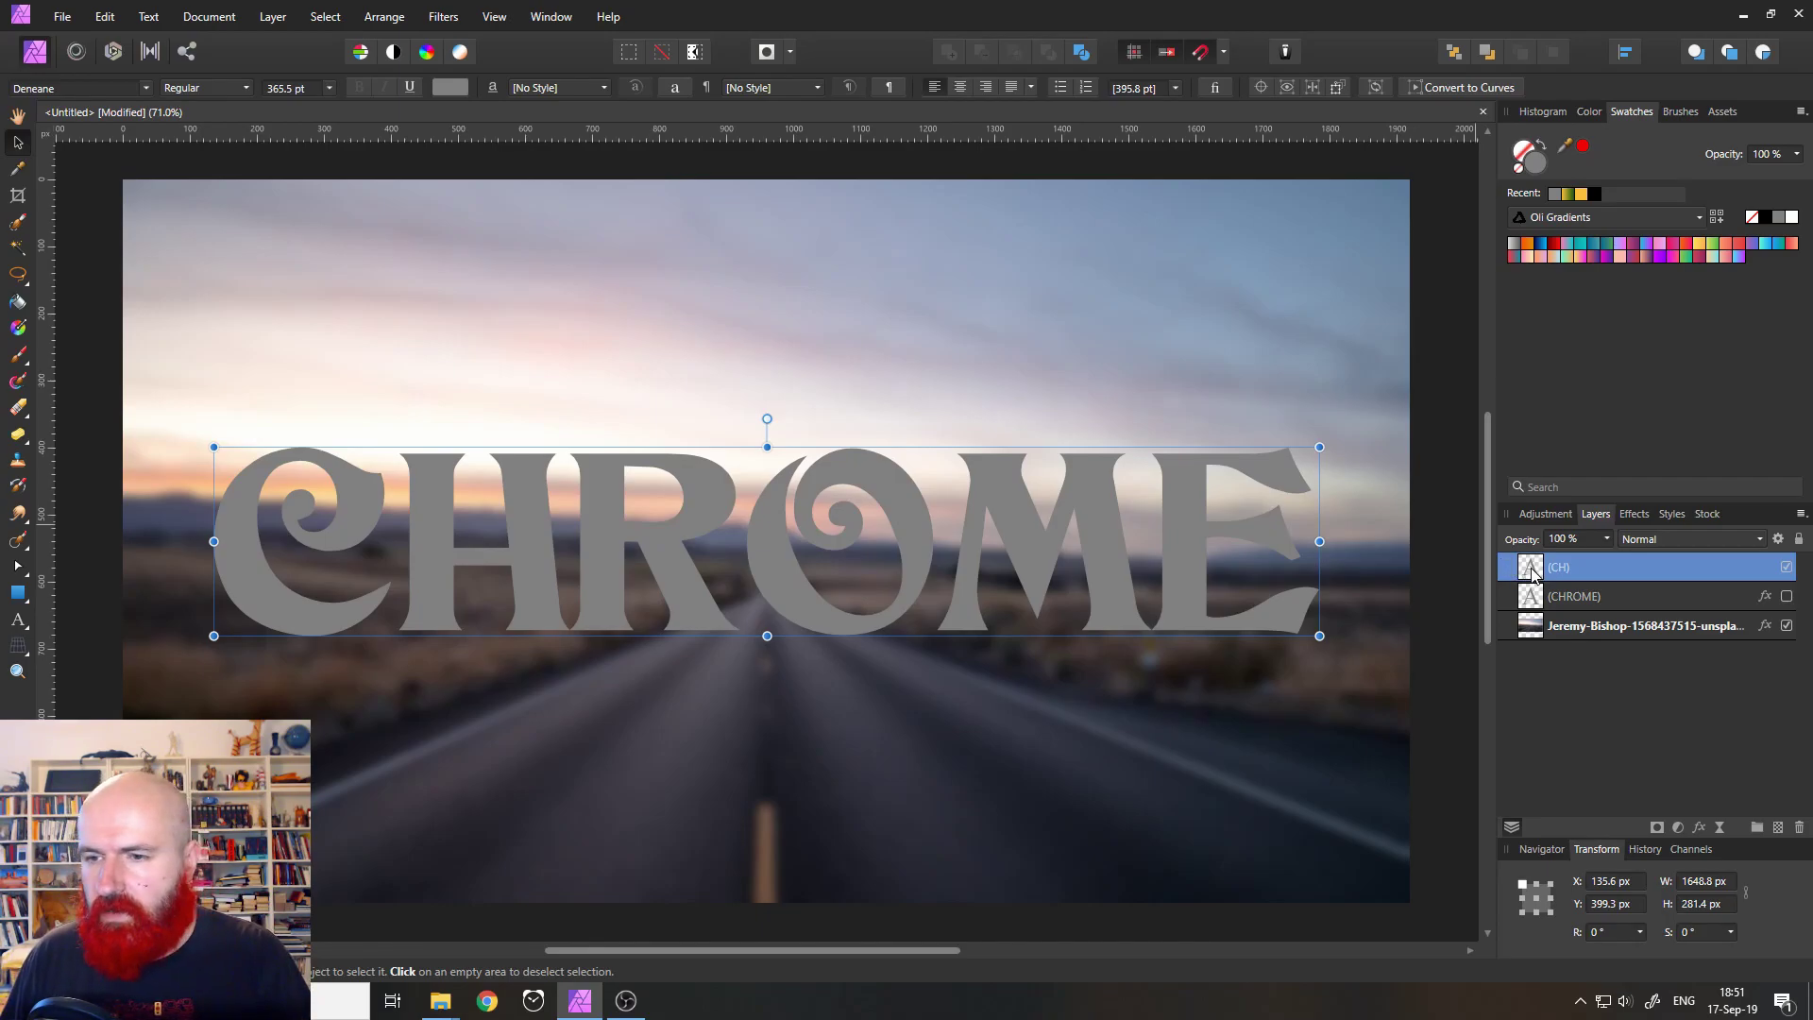
Step: Show the layer effect settings for the new CHROME text and browse the View menu without changes
{"action": "left_click", "coordinate": [1632, 518]}
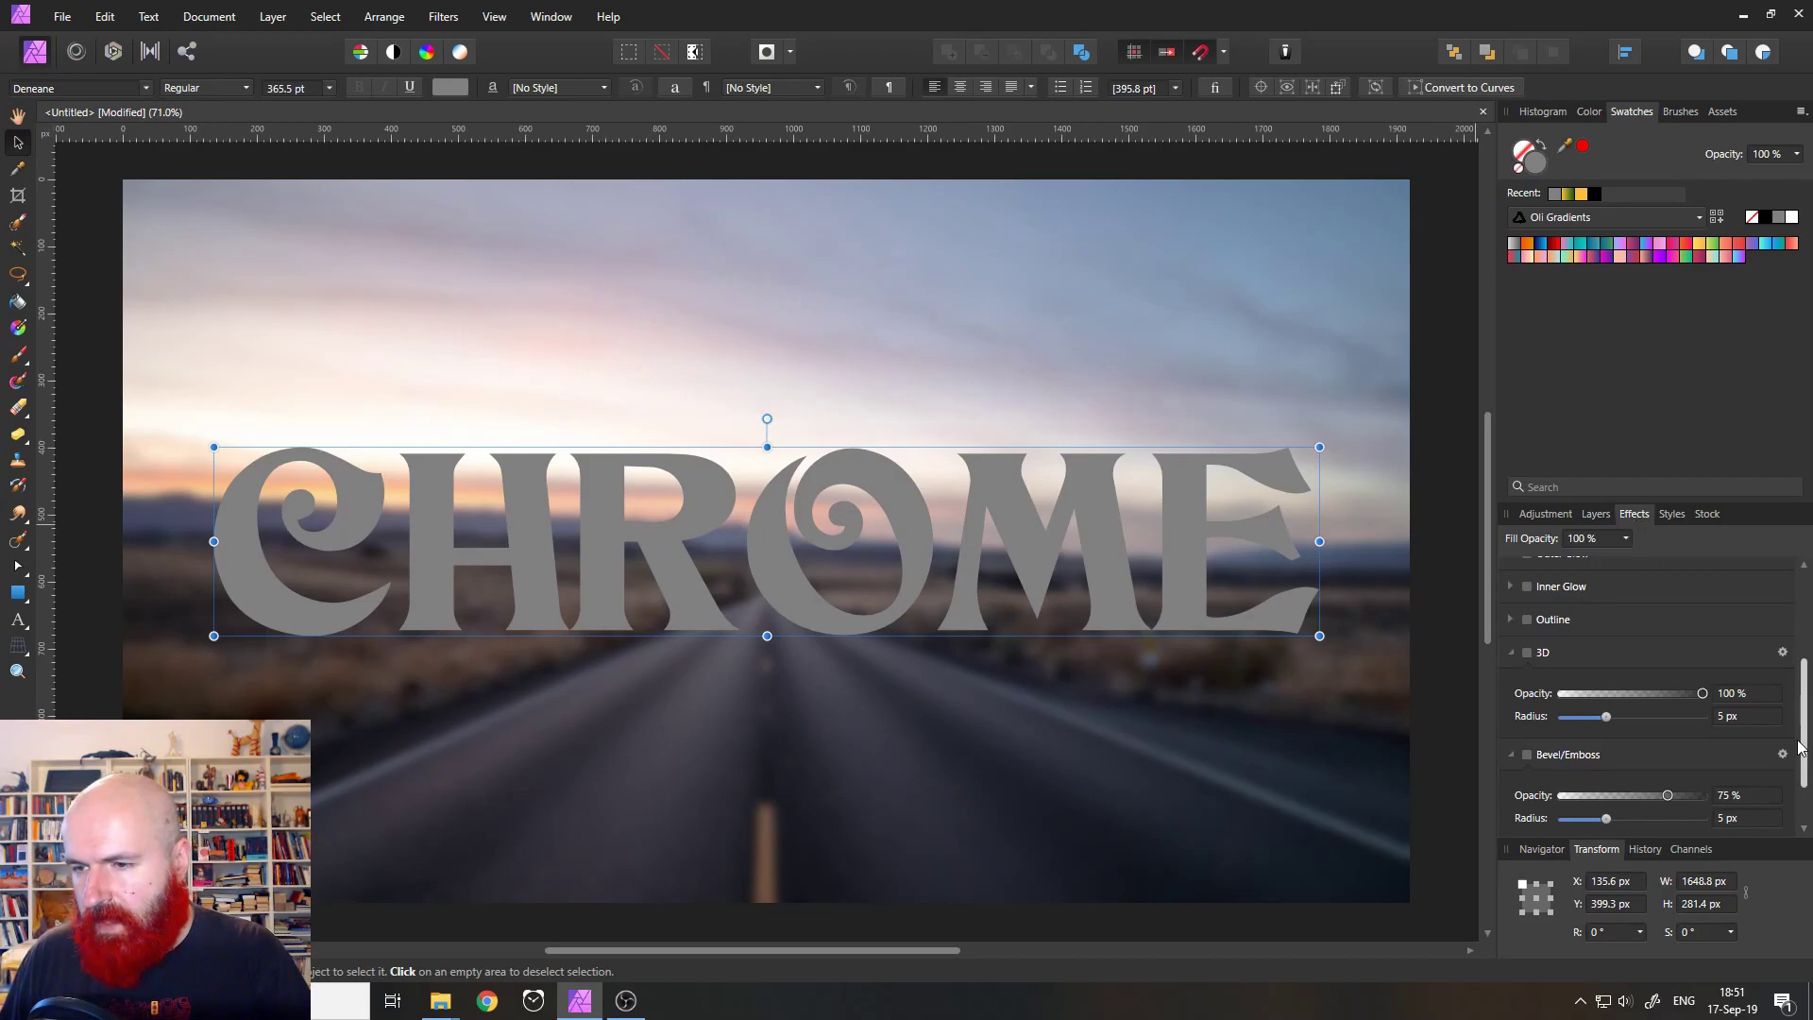
{"action": "scroll", "coordinate": [1799, 746], "scroll_direction": "up", "scroll_amount": 5}
{"action": "scroll", "coordinate": [1799, 746], "scroll_direction": "down", "scroll_amount": 6}
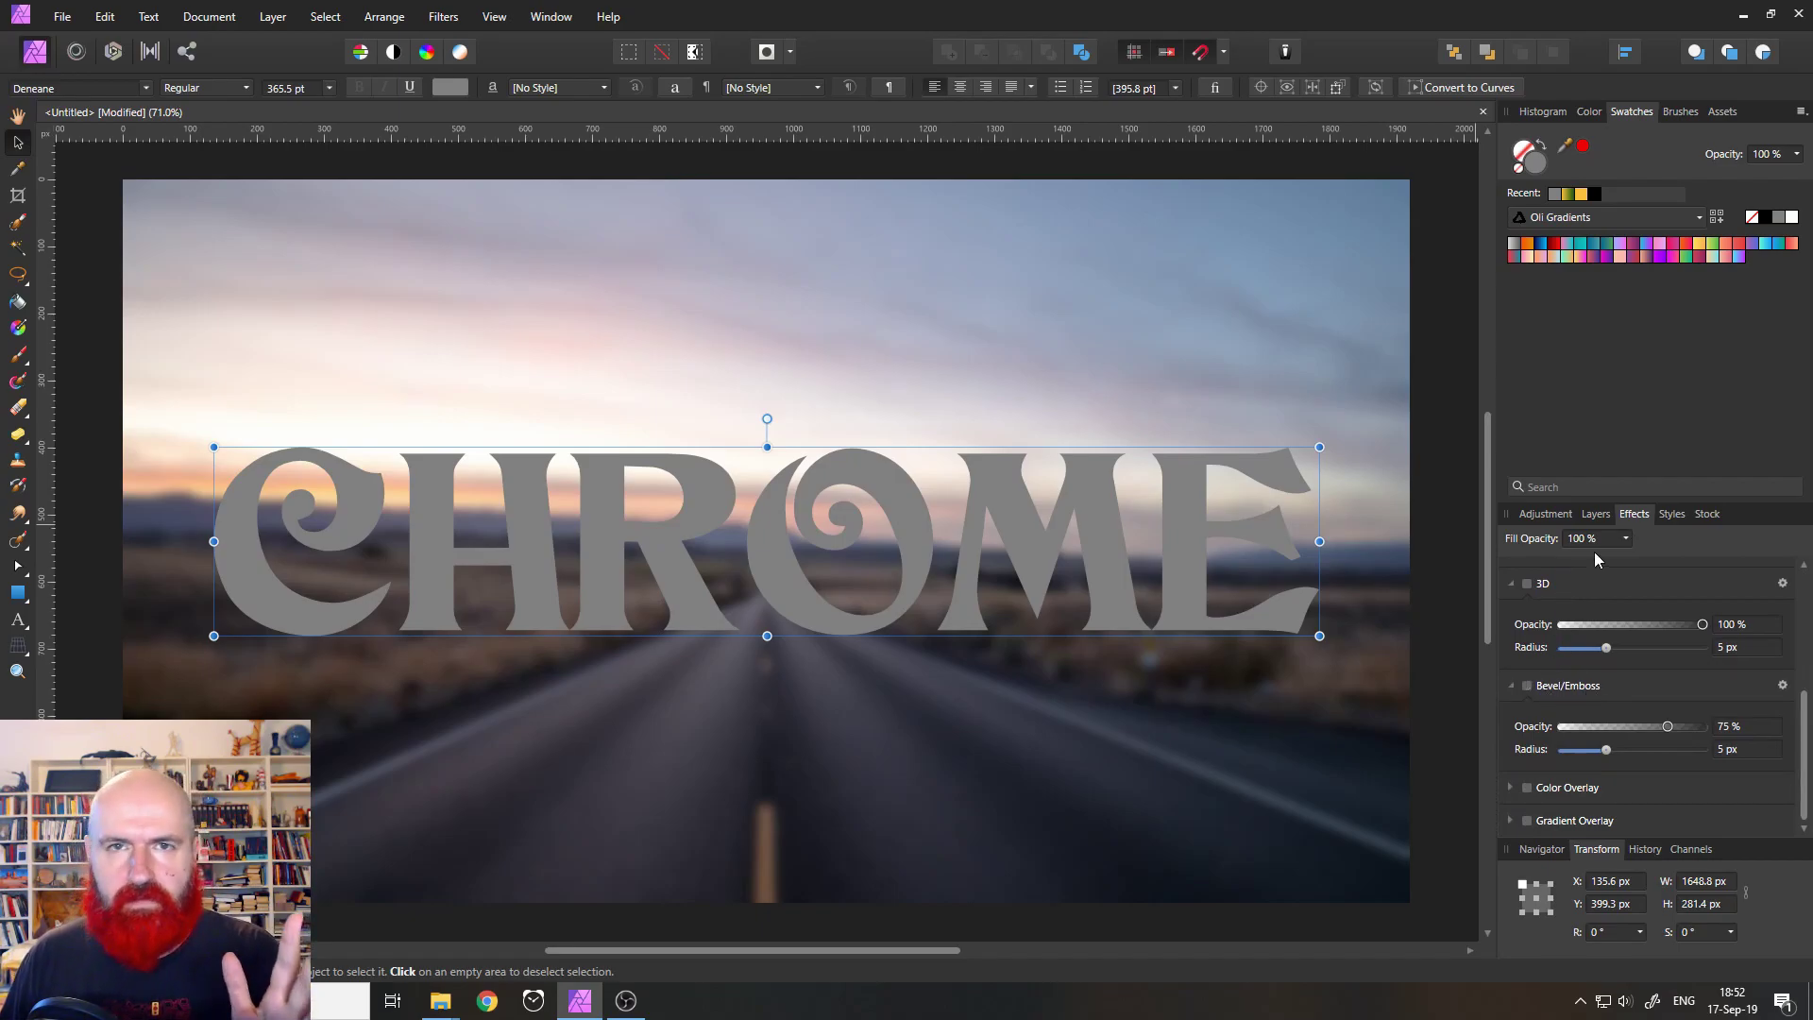
{"action": "left_click", "coordinate": [495, 17]}
{"action": "mouse_move", "coordinate": [417, 333]}
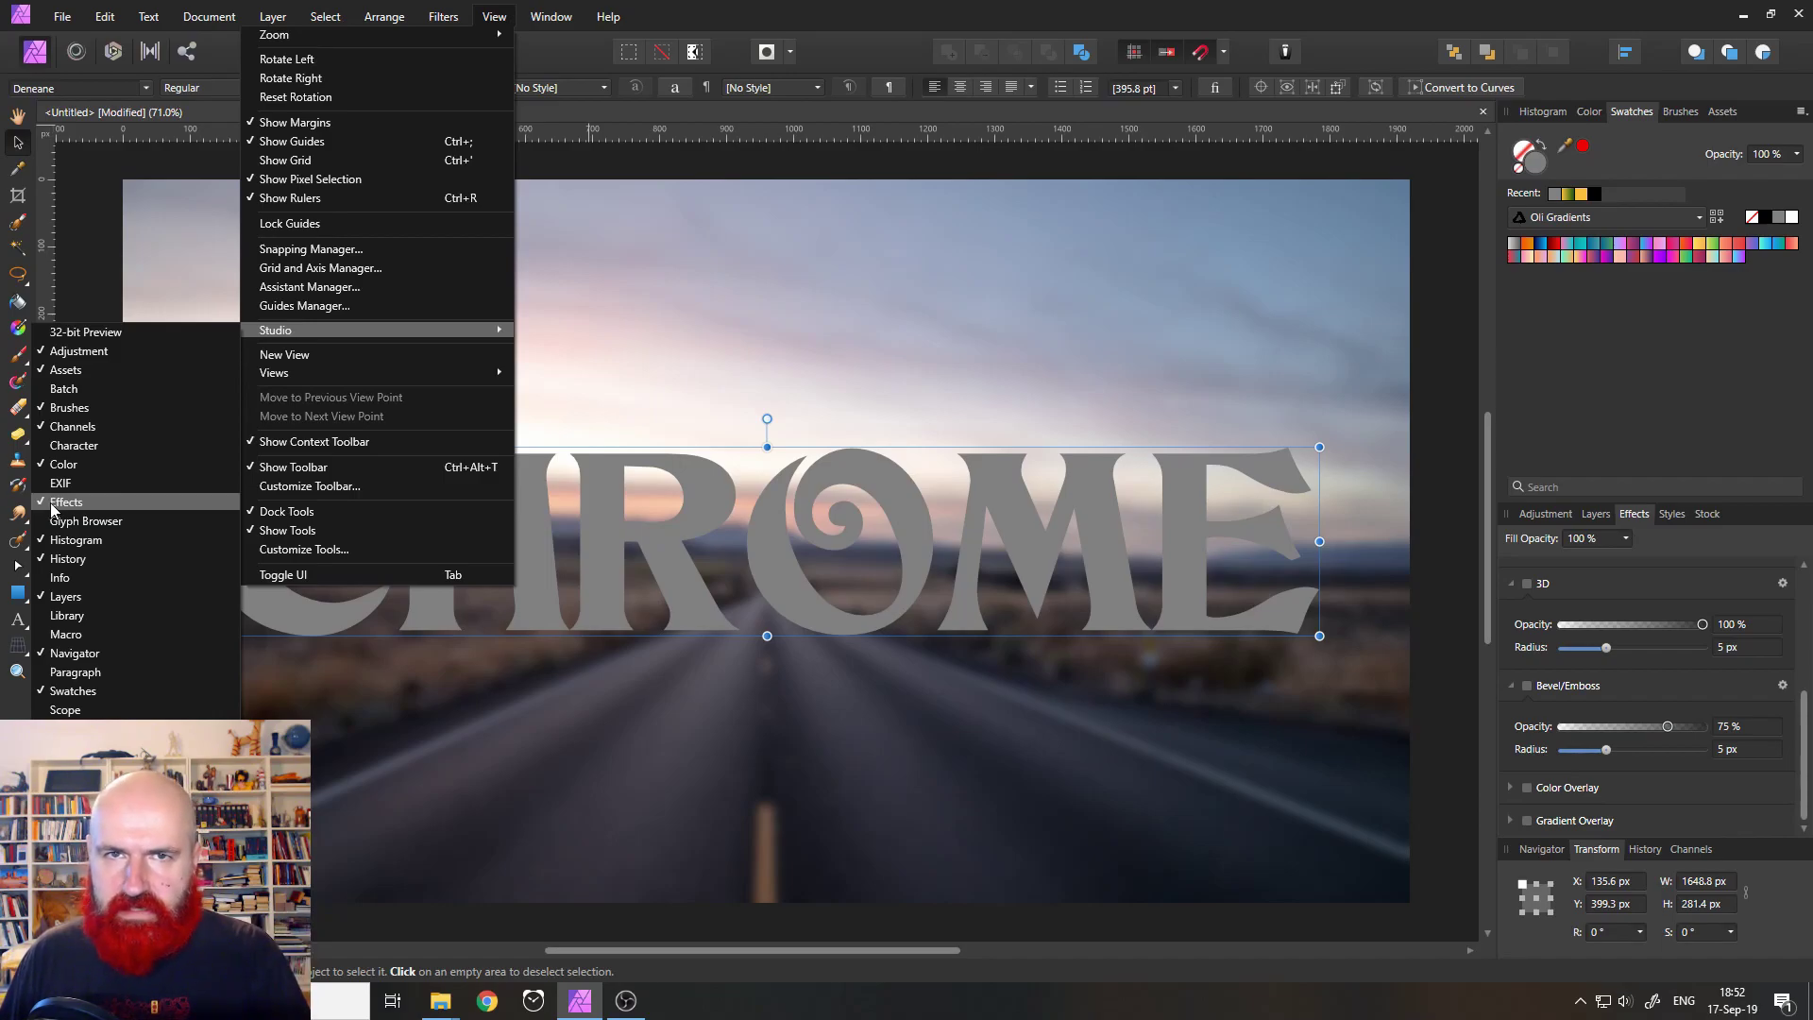
{"action": "left_click", "coordinate": [489, 22]}
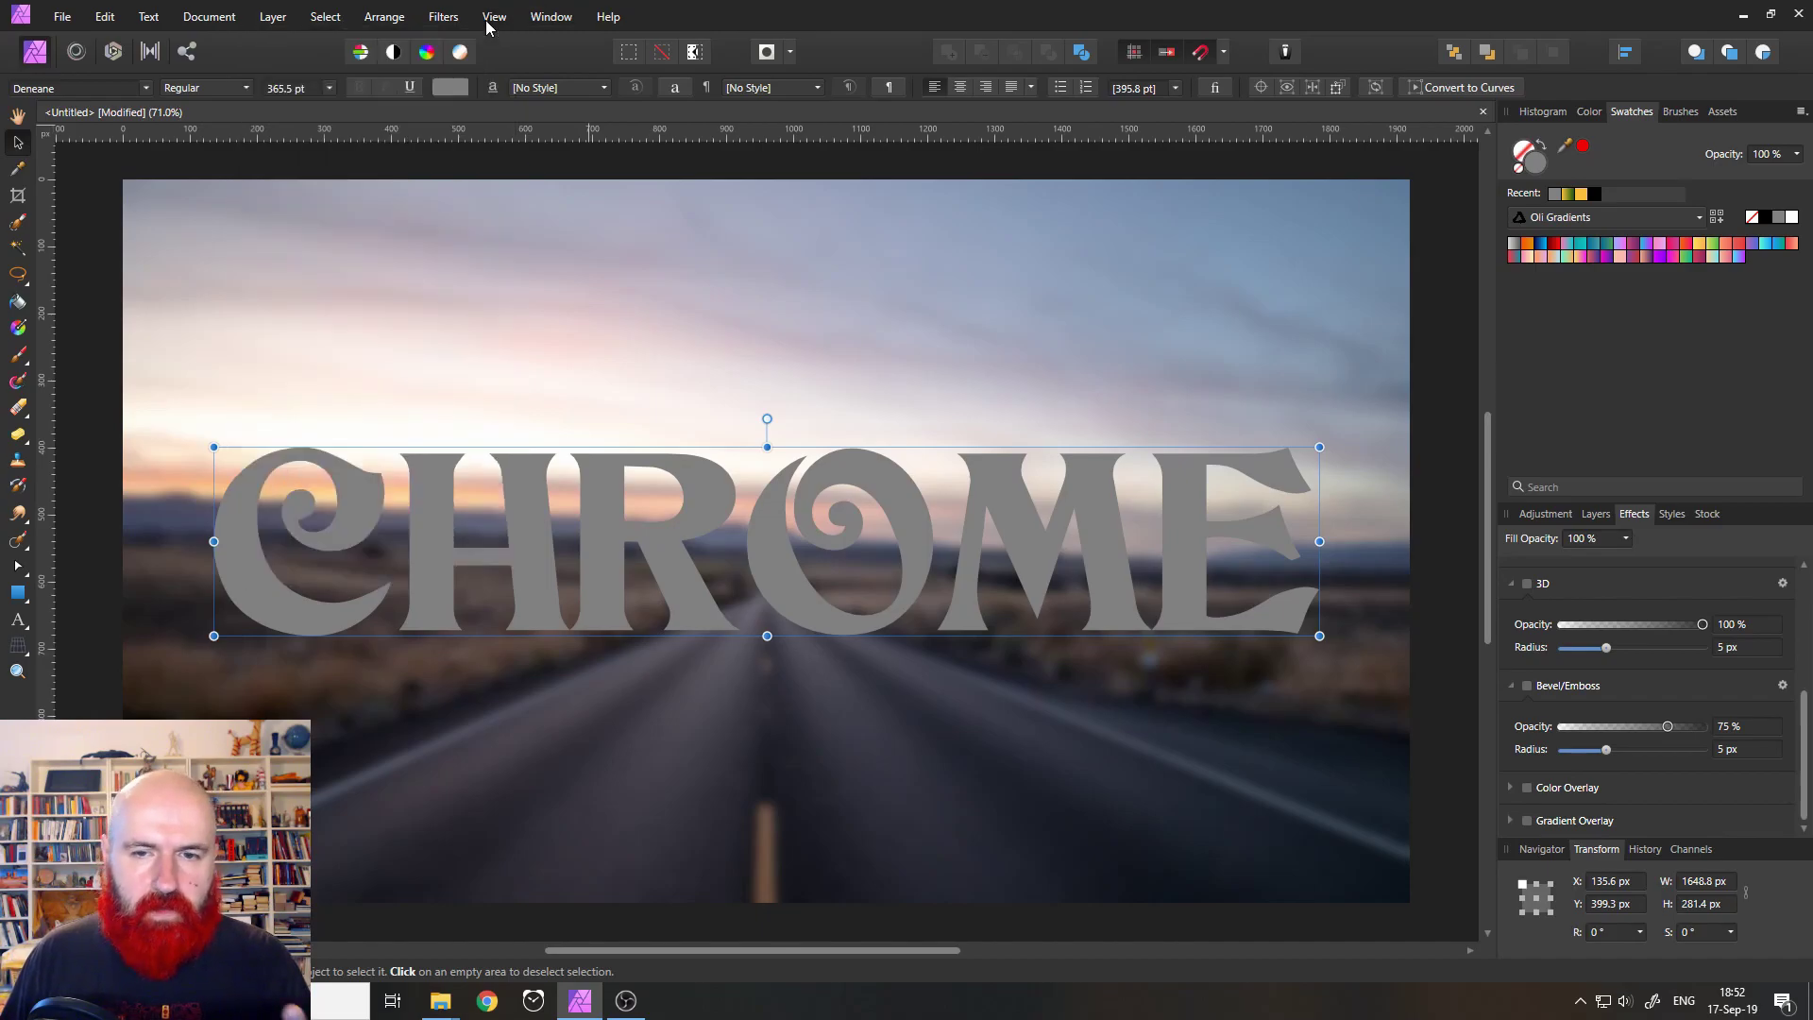
Step: Enable 3D on the CHROME text and raise its radius to 35 px in Layer Effects
{"action": "left_click", "coordinate": [1527, 584]}
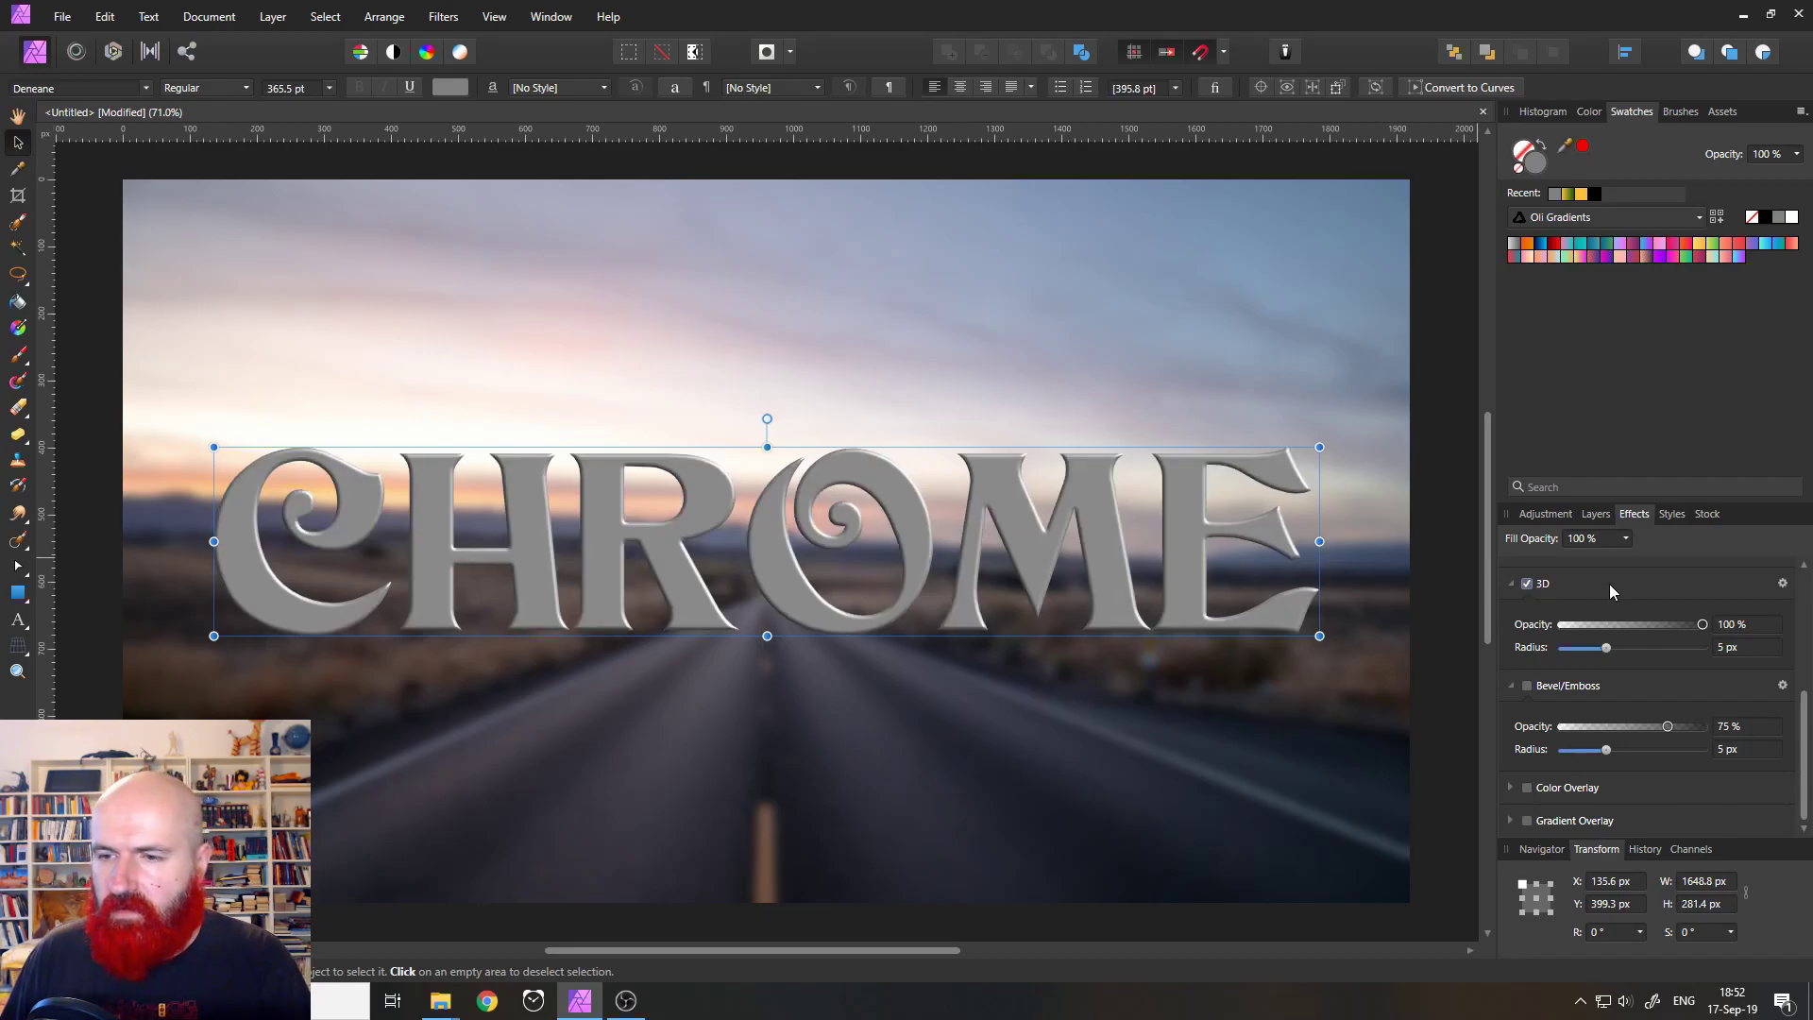
{"action": "left_click", "coordinate": [1783, 585]}
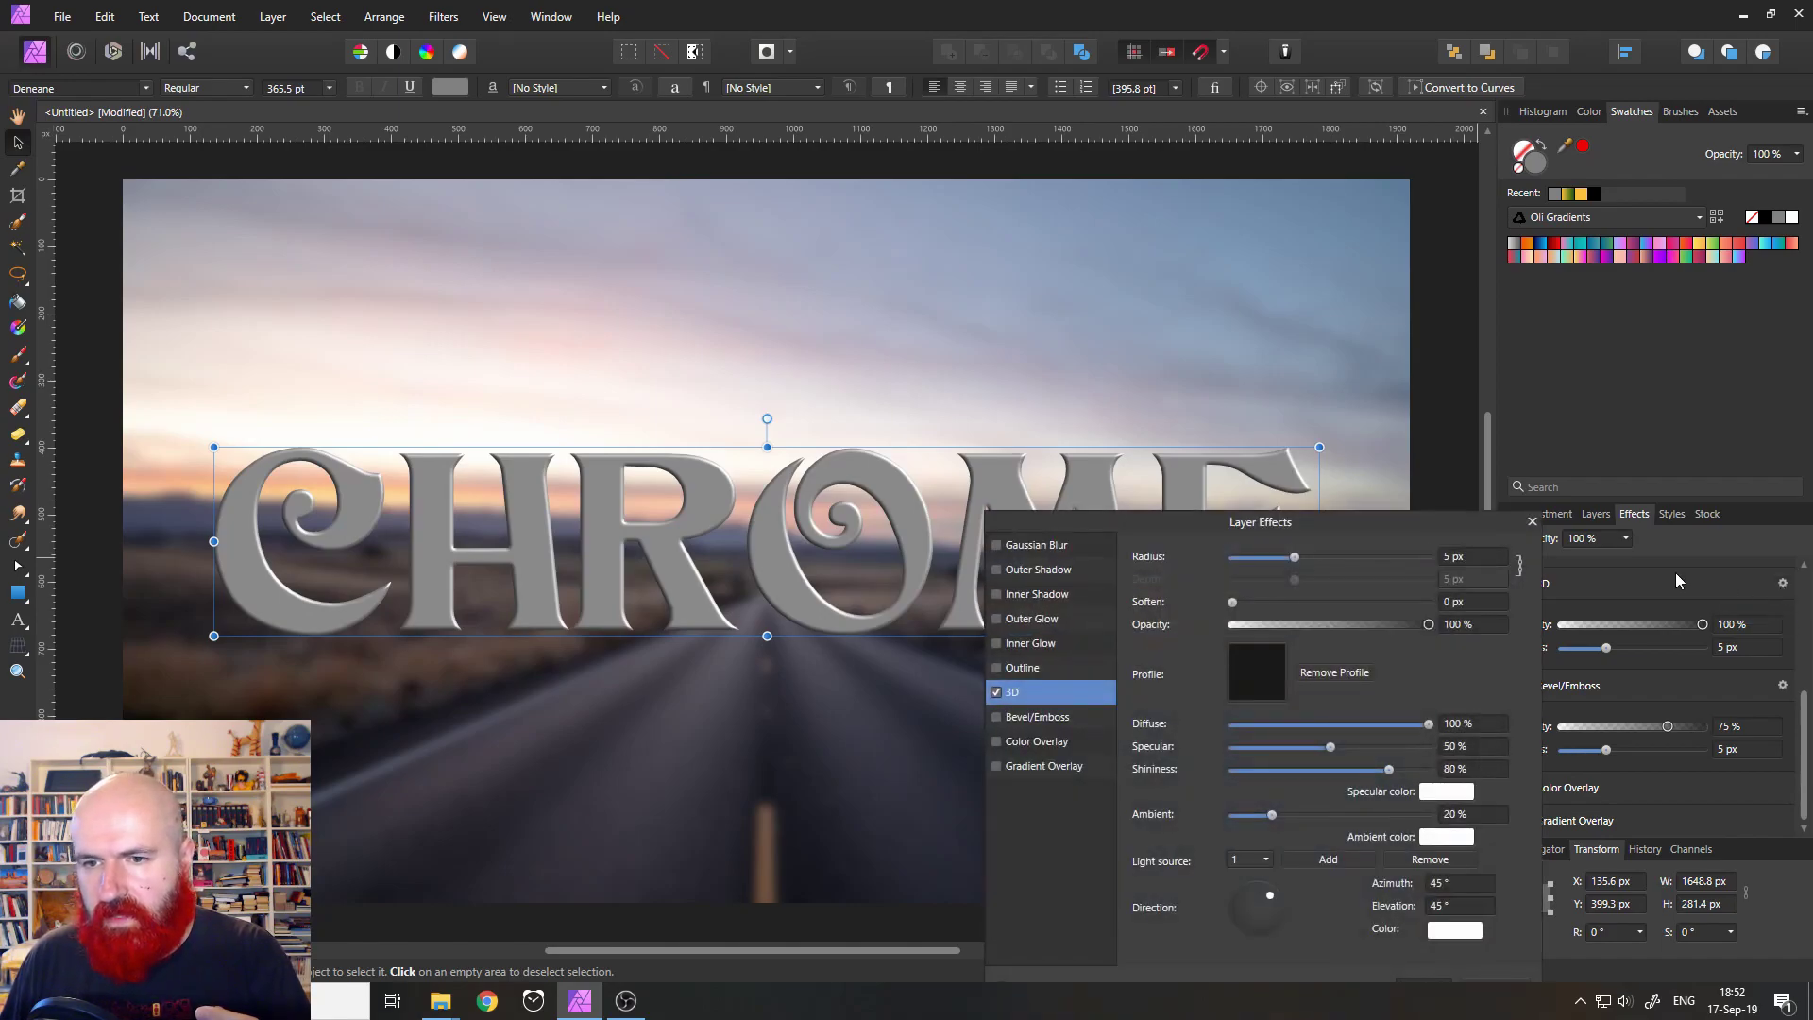
{"action": "left_click_drag", "start_coordinate": [1233, 525], "coordinate": [1271, 413]}
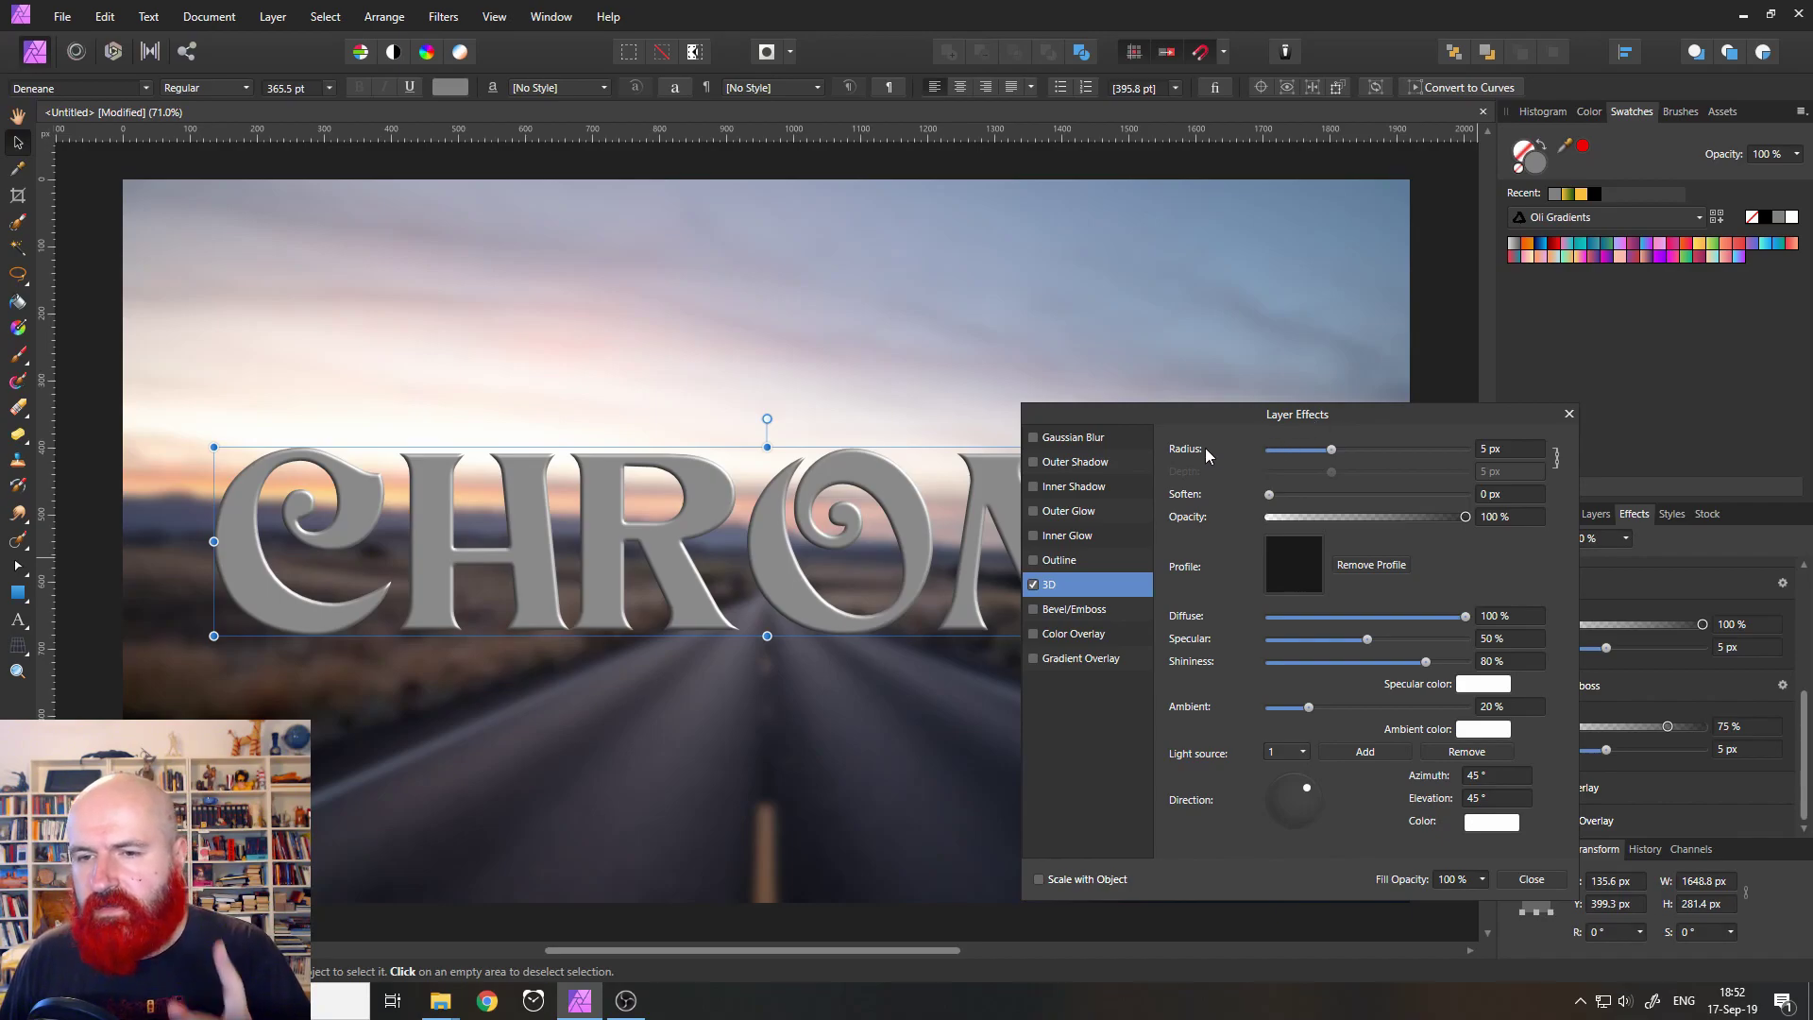
{"action": "left_click_drag", "start_coordinate": [1331, 450], "coordinate": [1413, 457]}
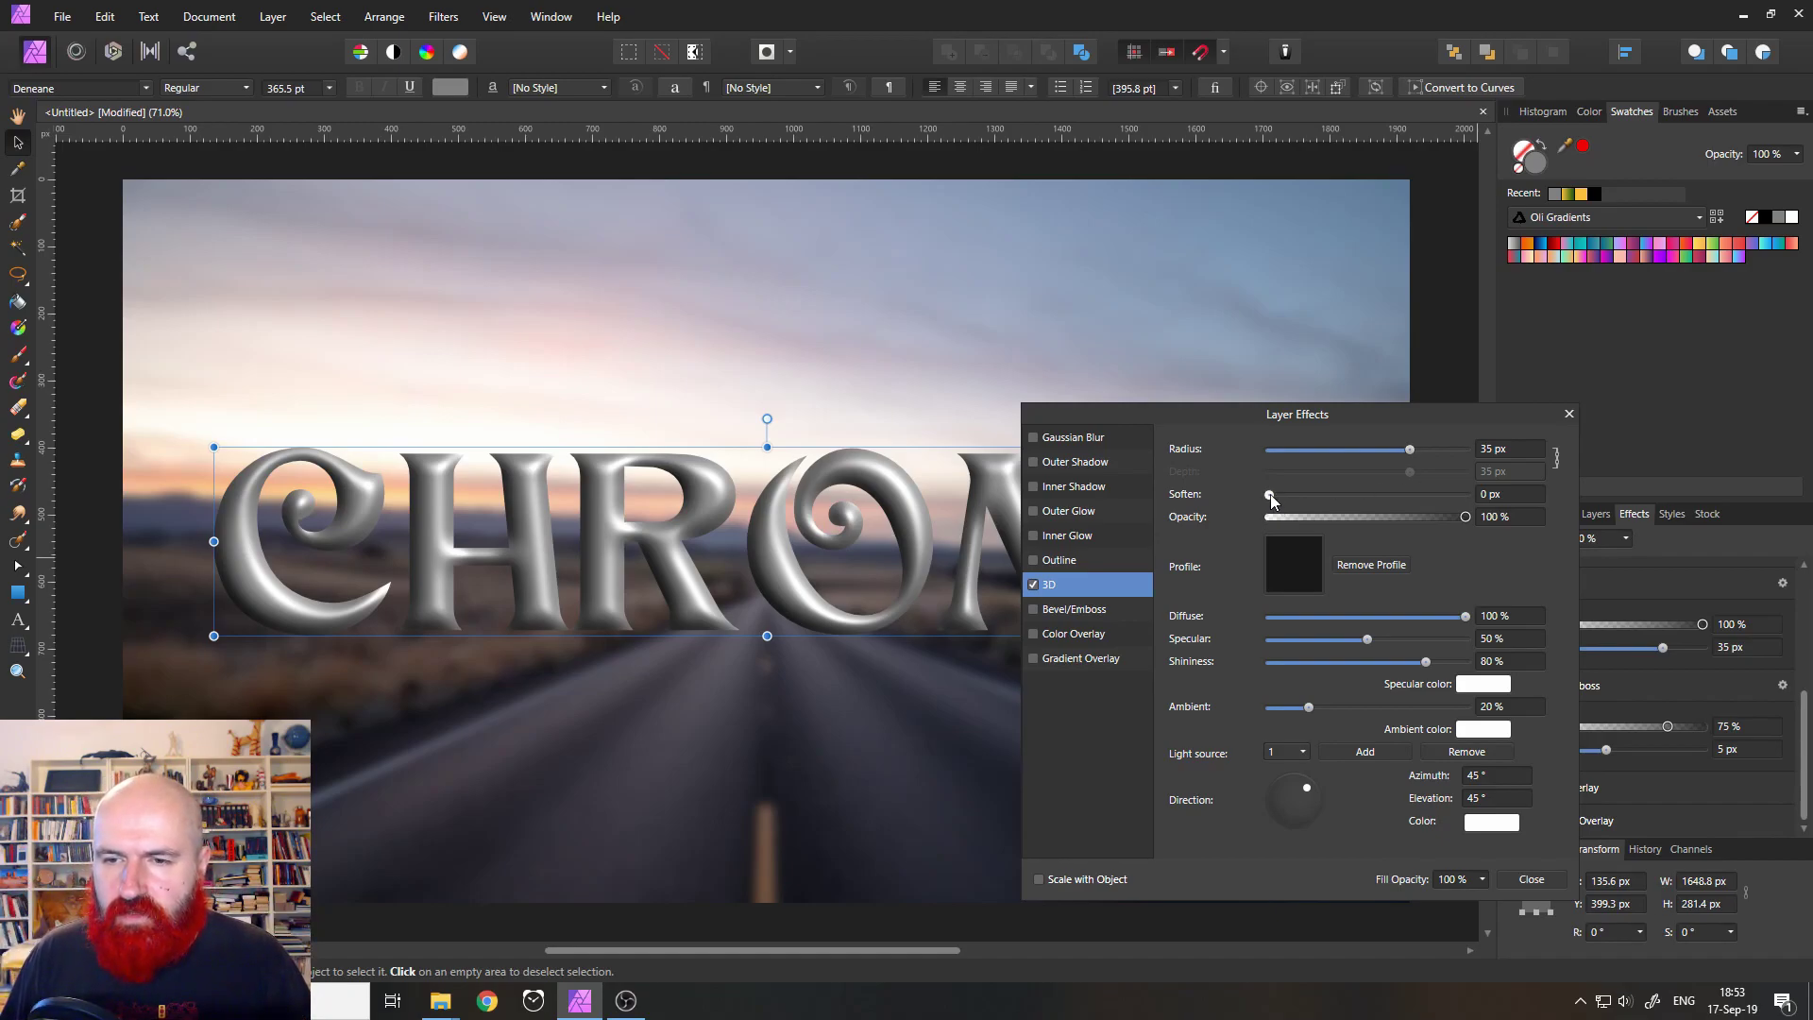
{"action": "mouse_move", "coordinate": [1271, 499]}
{"action": "left_mouse_down"}
{"action": "mouse_move", "coordinate": [1385, 498]}
{"action": "mouse_move", "coordinate": [1235, 493]}
{"action": "left_mouse_up"}
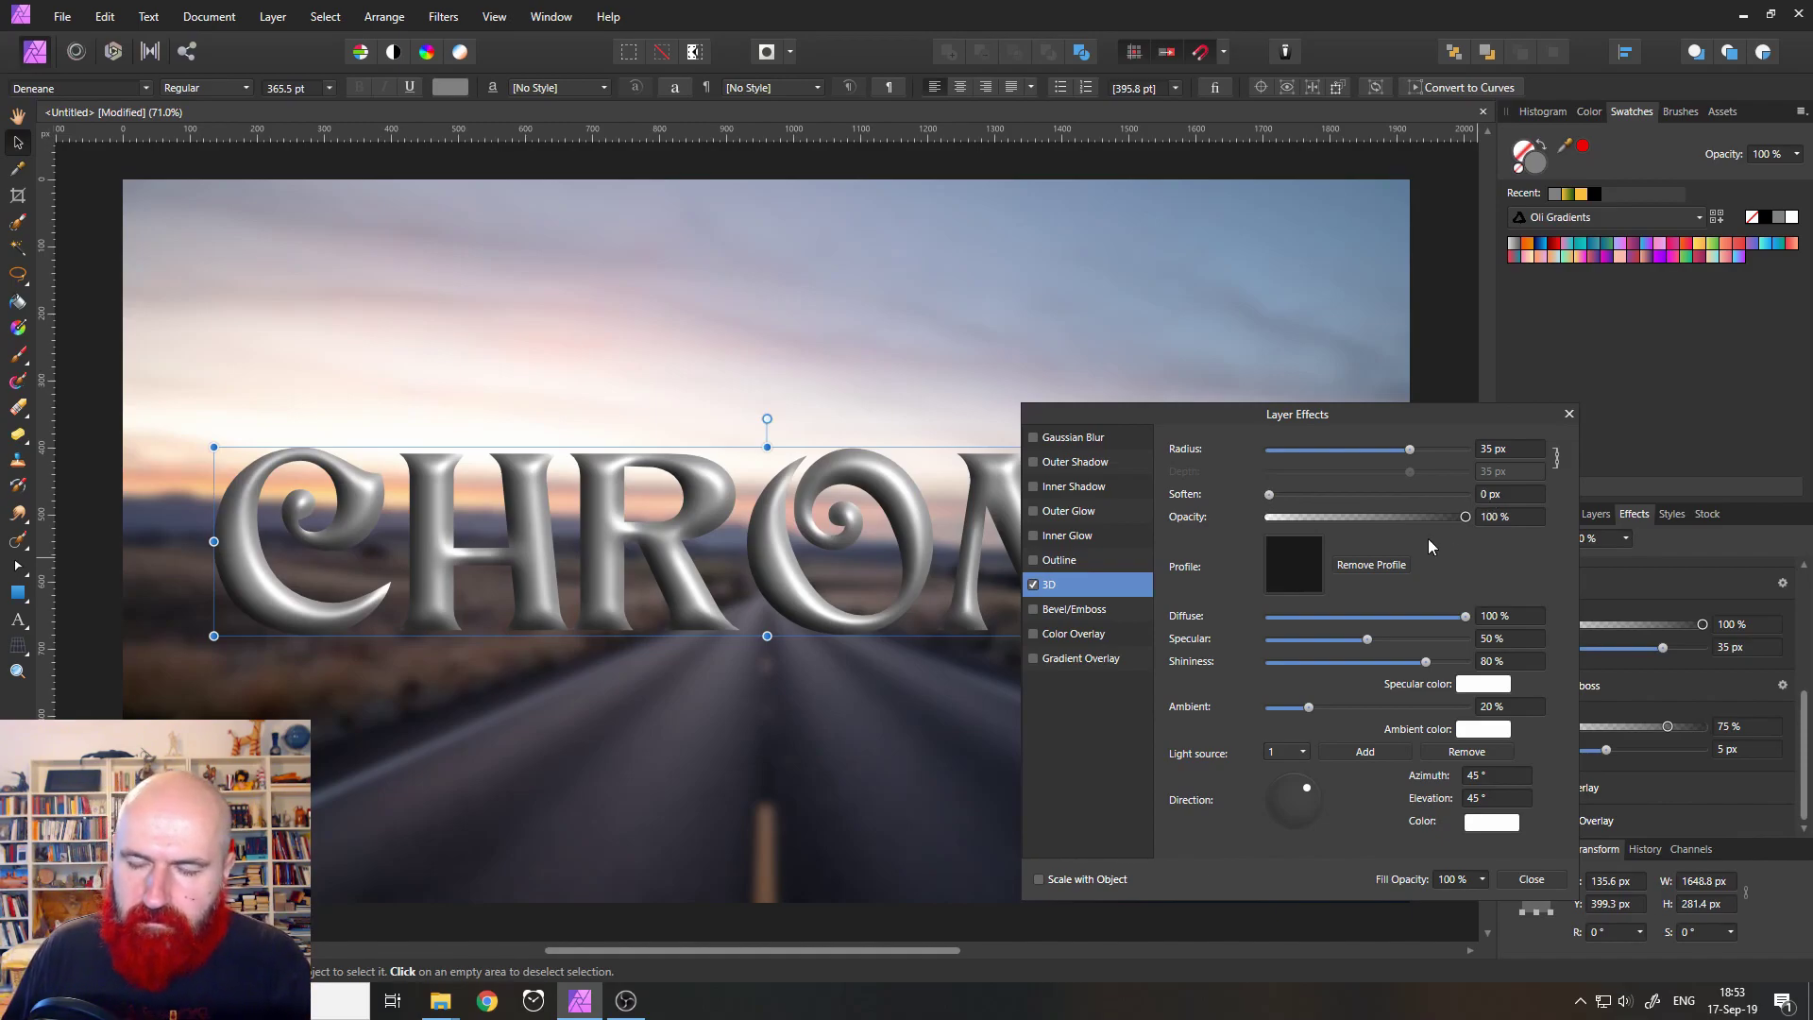
Step: Try the preset 3D profile curves, then settle on the straight Linear profile
{"action": "left_click", "coordinate": [1289, 565]}
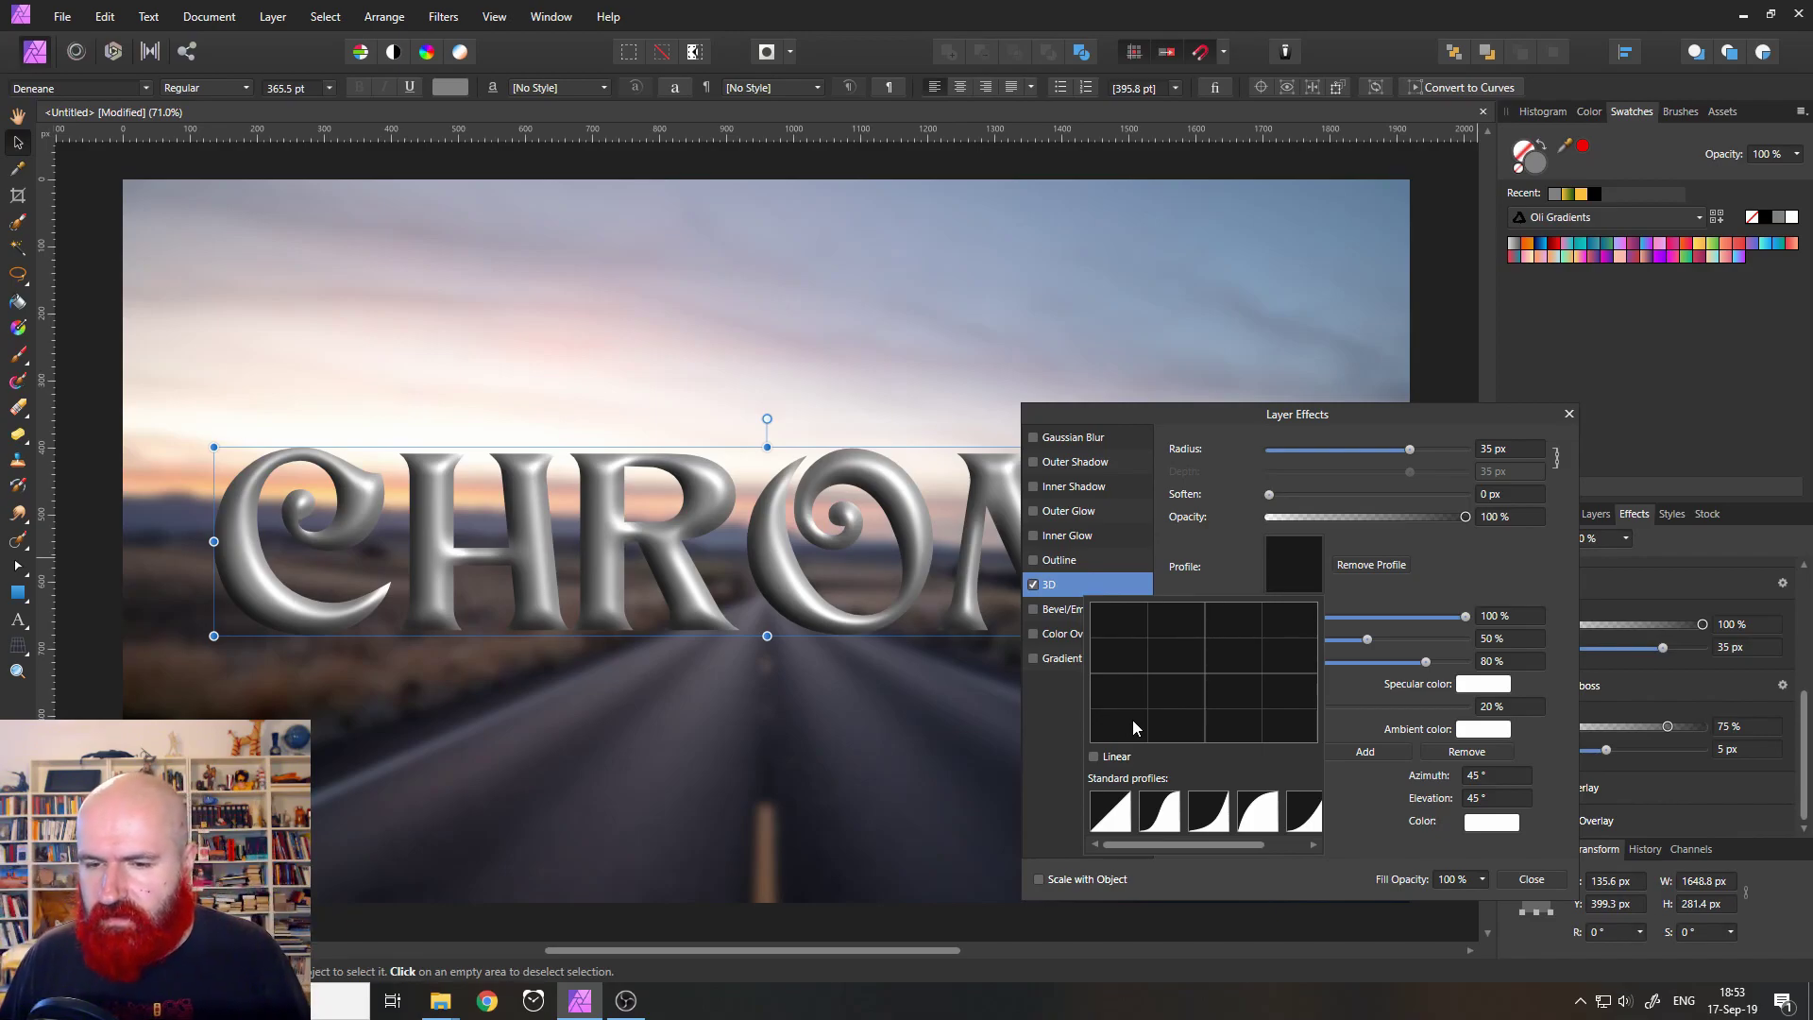
{"action": "left_click", "coordinate": [1117, 818]}
{"action": "left_click", "coordinate": [1161, 822]}
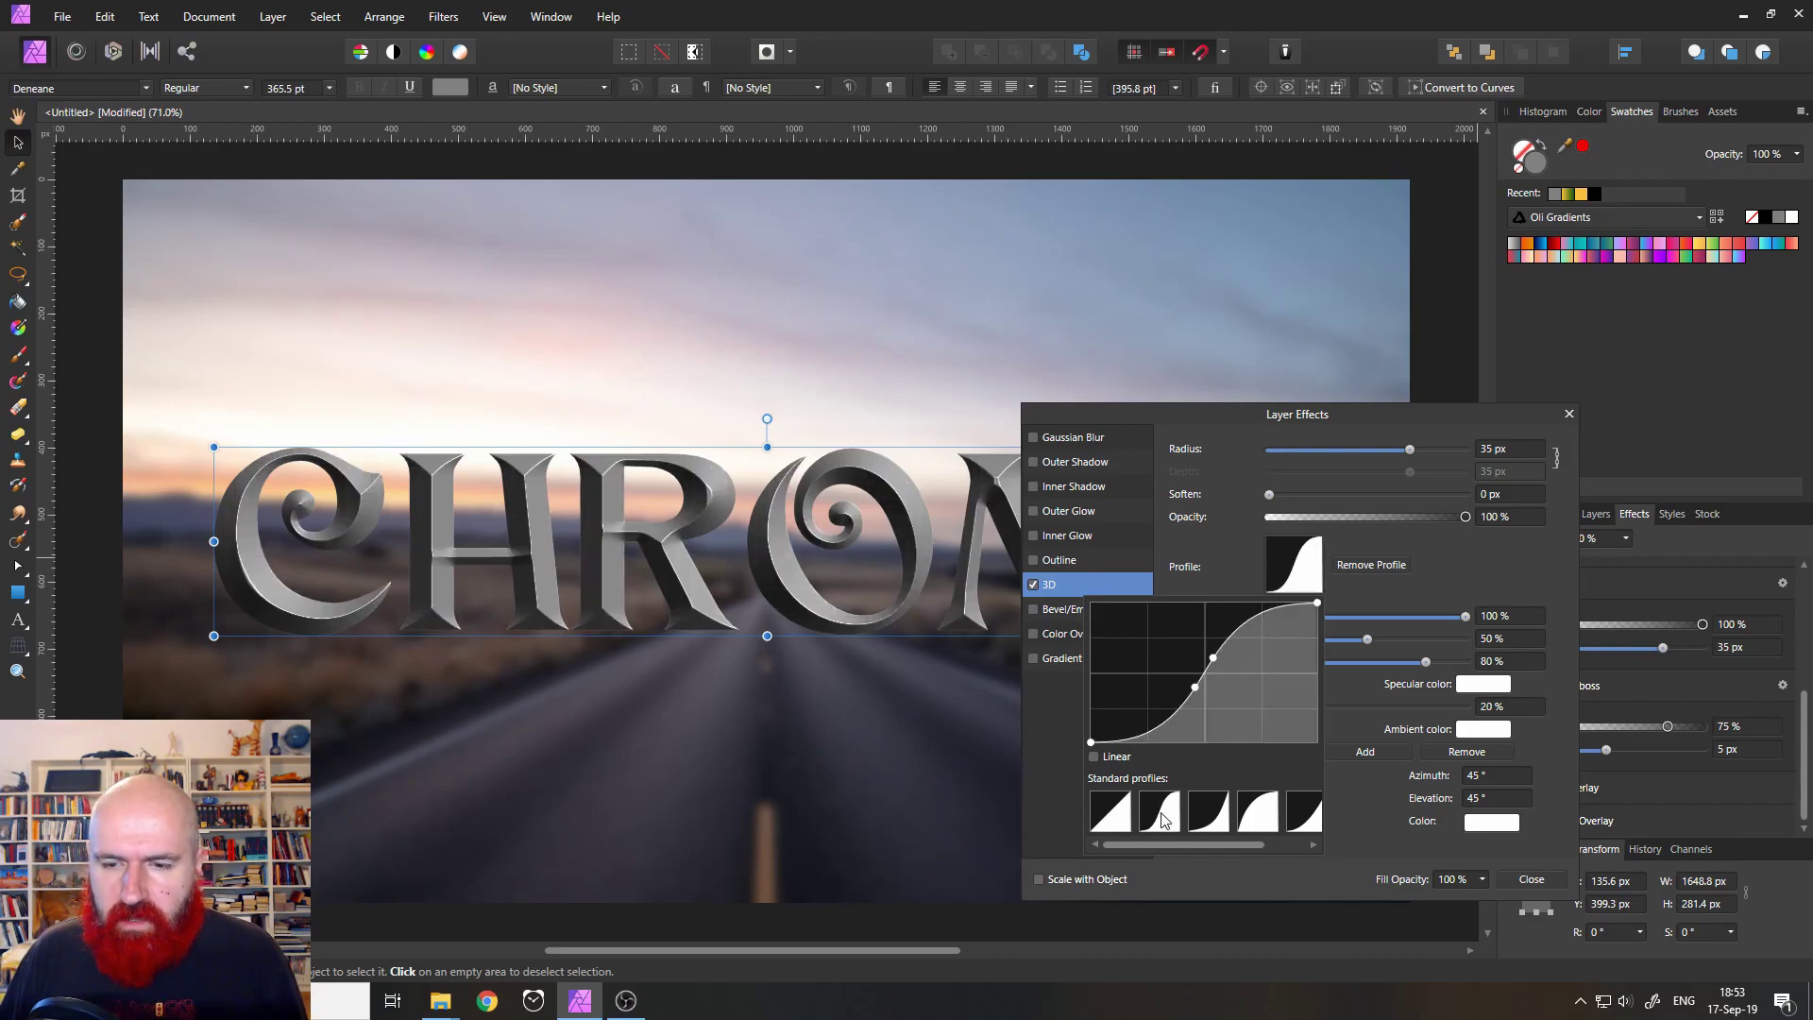
{"action": "left_click", "coordinate": [1216, 822]}
{"action": "left_click", "coordinate": [1262, 820]}
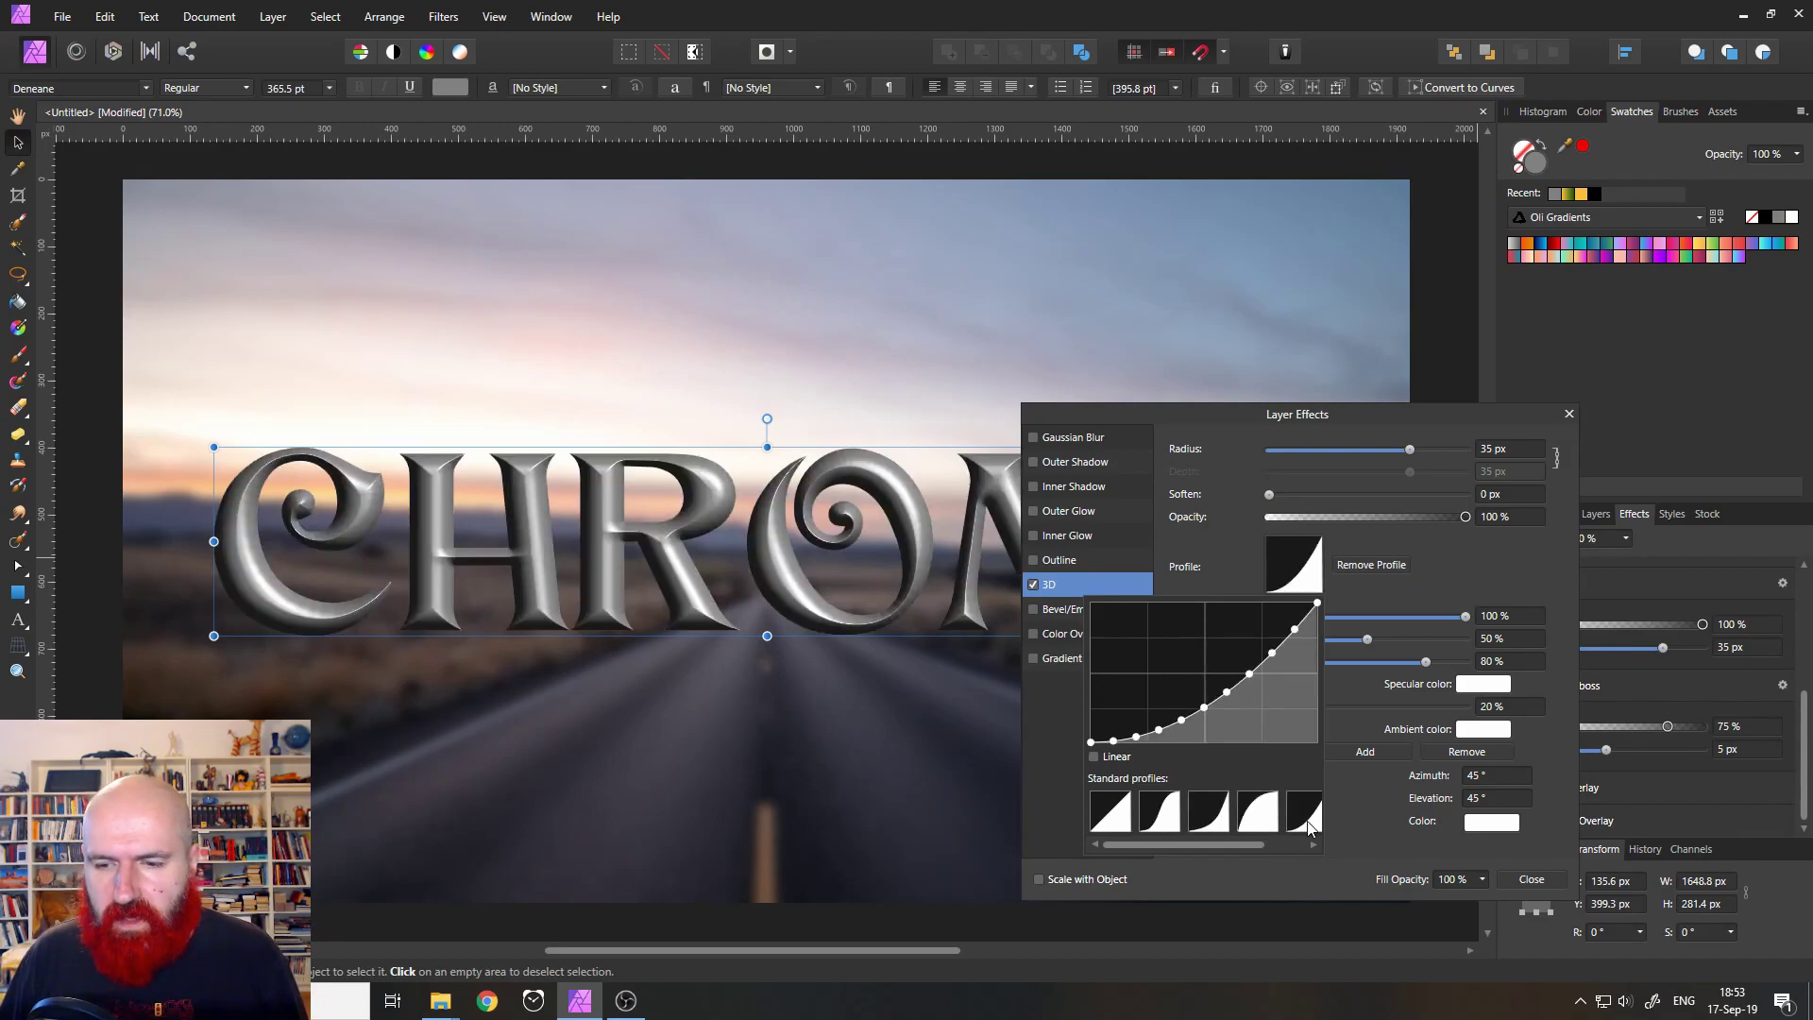
{"action": "mouse_move", "coordinate": [1227, 847]}
{"action": "left_mouse_down"}
{"action": "mouse_move", "coordinate": [1289, 842]}
{"action": "mouse_move", "coordinate": [1190, 845]}
{"action": "left_mouse_up"}
{"action": "left_click", "coordinate": [1284, 822]}
{"action": "left_click", "coordinate": [1119, 814]}
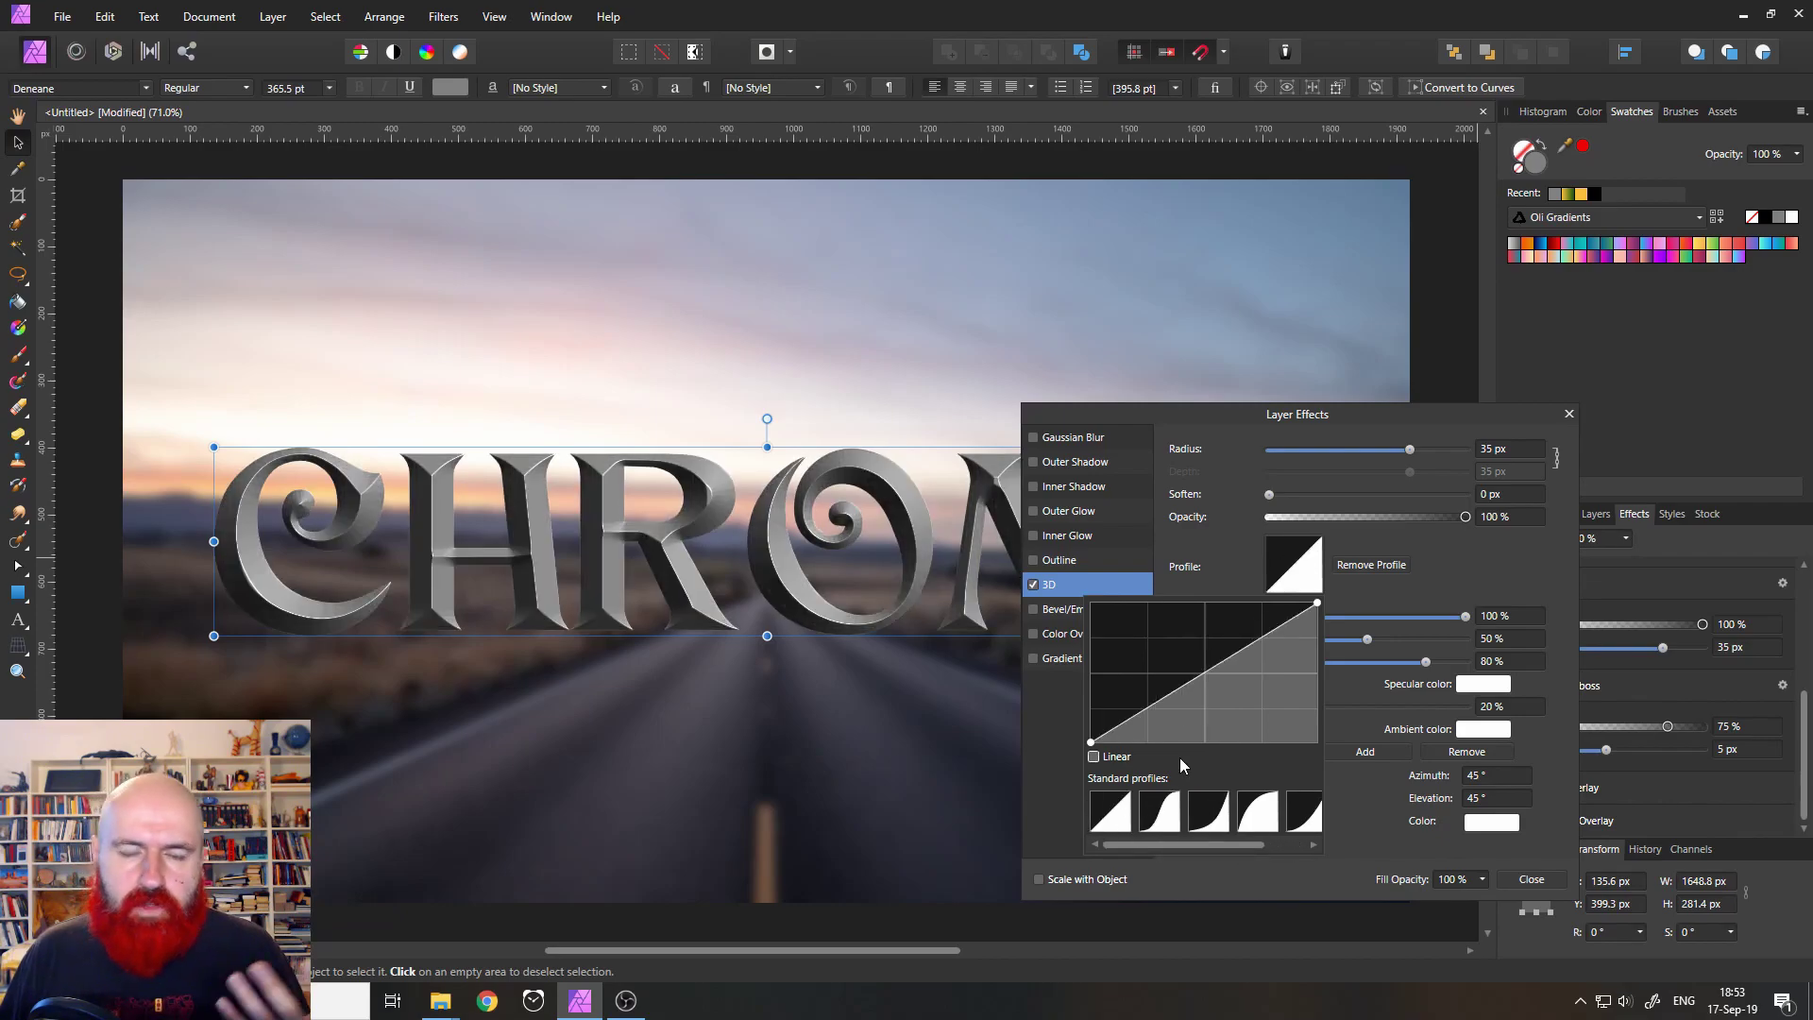
Step: Bow the Linear profile into a gentle arc using a single added curve point
{"action": "mouse_move", "coordinate": [1193, 680]}
{"action": "left_mouse_down"}
{"action": "mouse_move", "coordinate": [1152, 664]}
{"action": "mouse_move", "coordinate": [1240, 666]}
{"action": "mouse_move", "coordinate": [1145, 665]}
{"action": "left_mouse_up"}
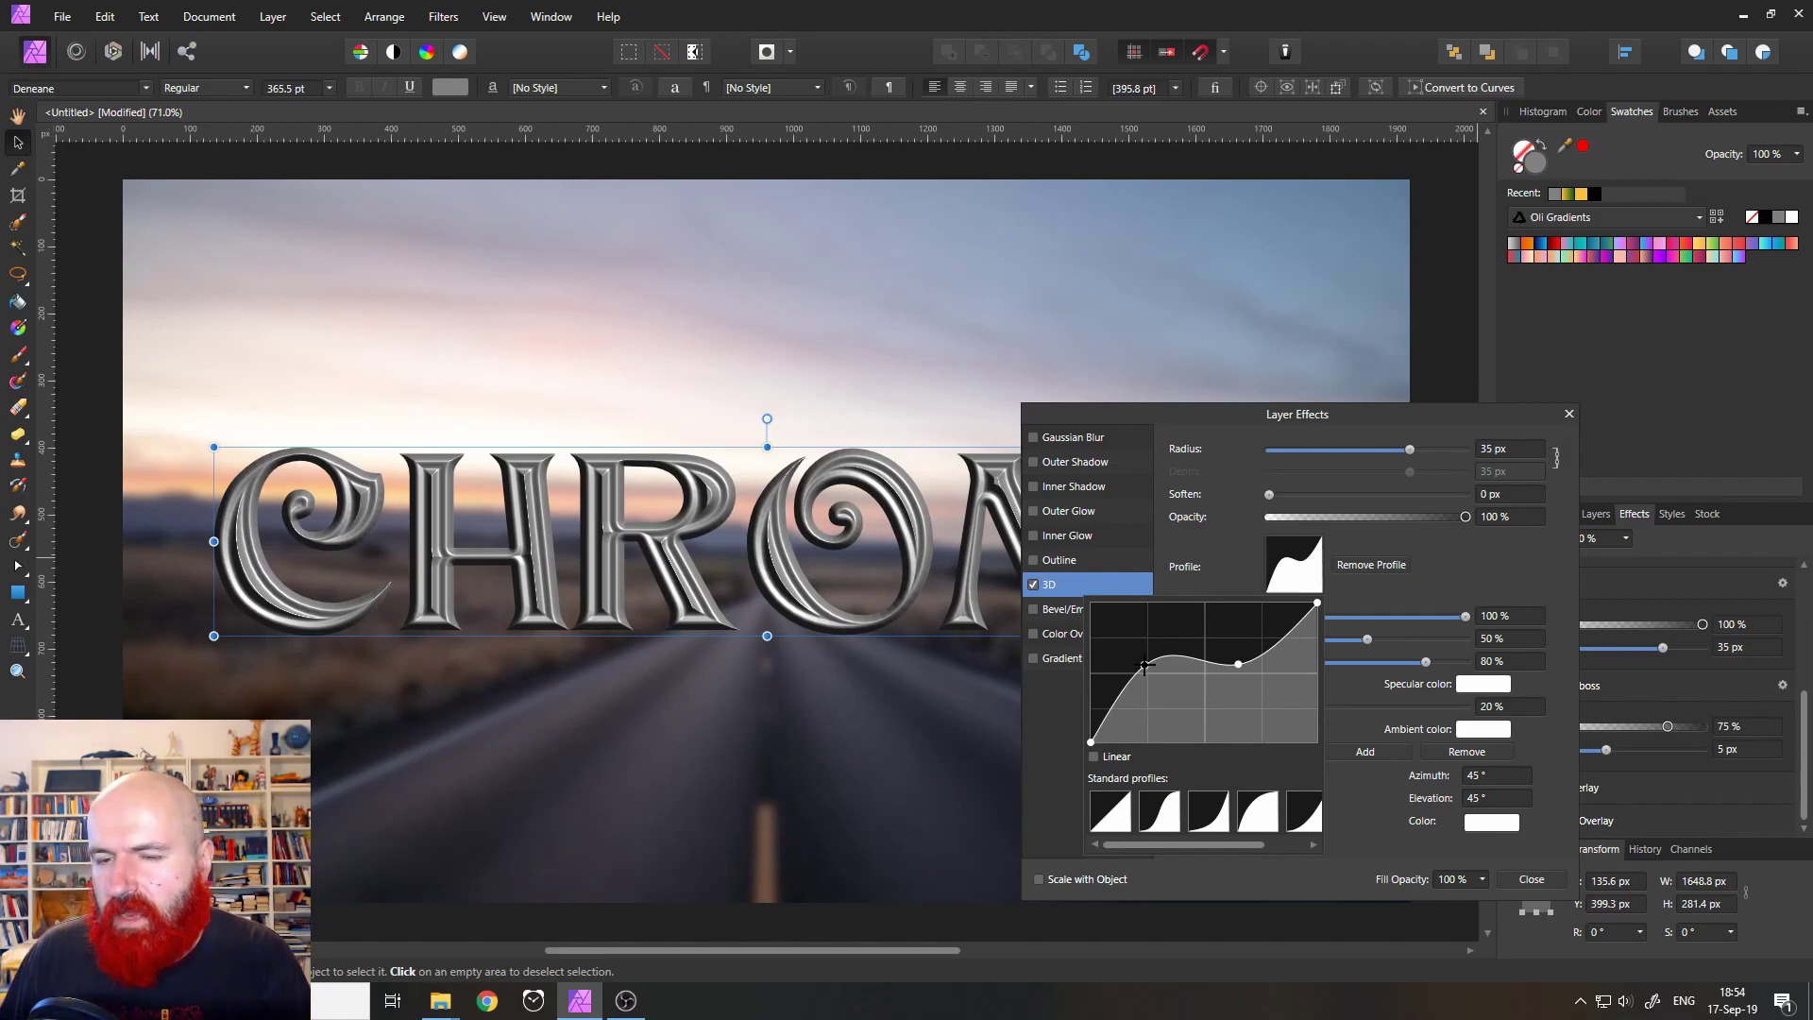
{"action": "left_click", "coordinate": [1238, 664]}
{"action": "key", "text": "Delete"}
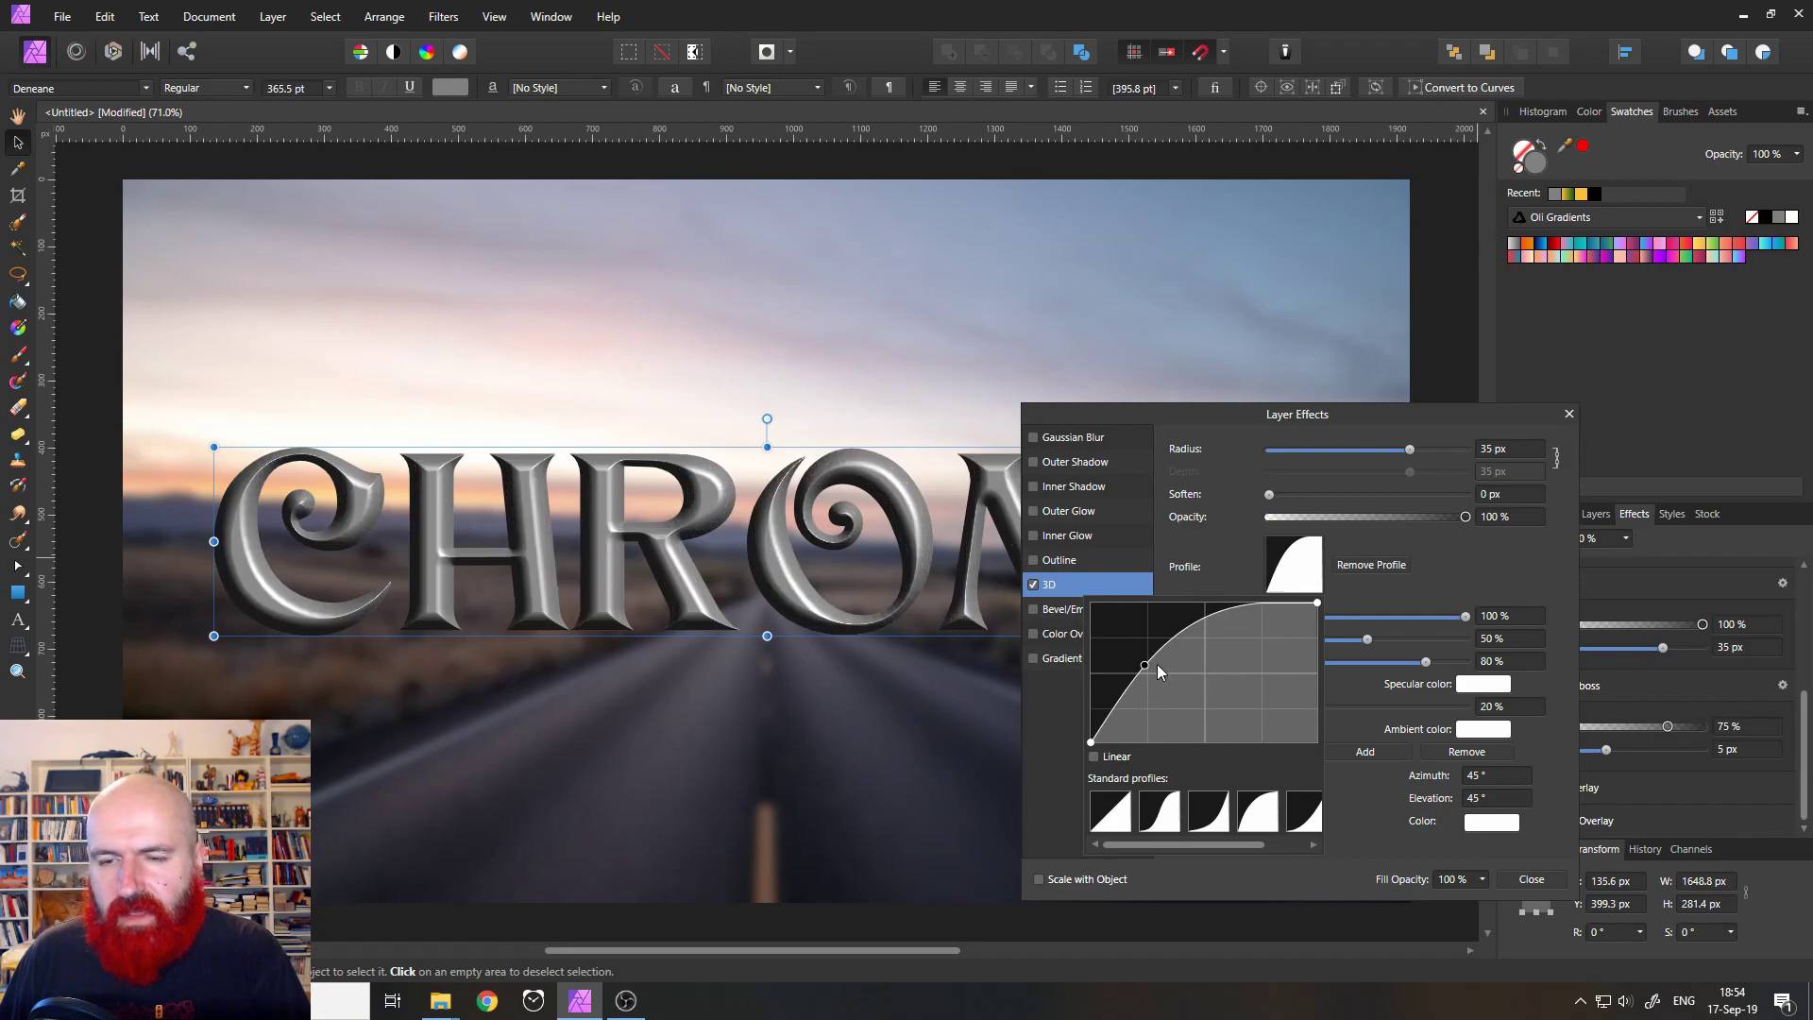
{"action": "mouse_move", "coordinate": [1148, 665]}
{"action": "left_mouse_down"}
{"action": "mouse_move", "coordinate": [1149, 703]}
{"action": "mouse_move", "coordinate": [1166, 674]}
{"action": "mouse_move", "coordinate": [1147, 634]}
{"action": "mouse_move", "coordinate": [1159, 654]}
{"action": "left_mouse_up"}
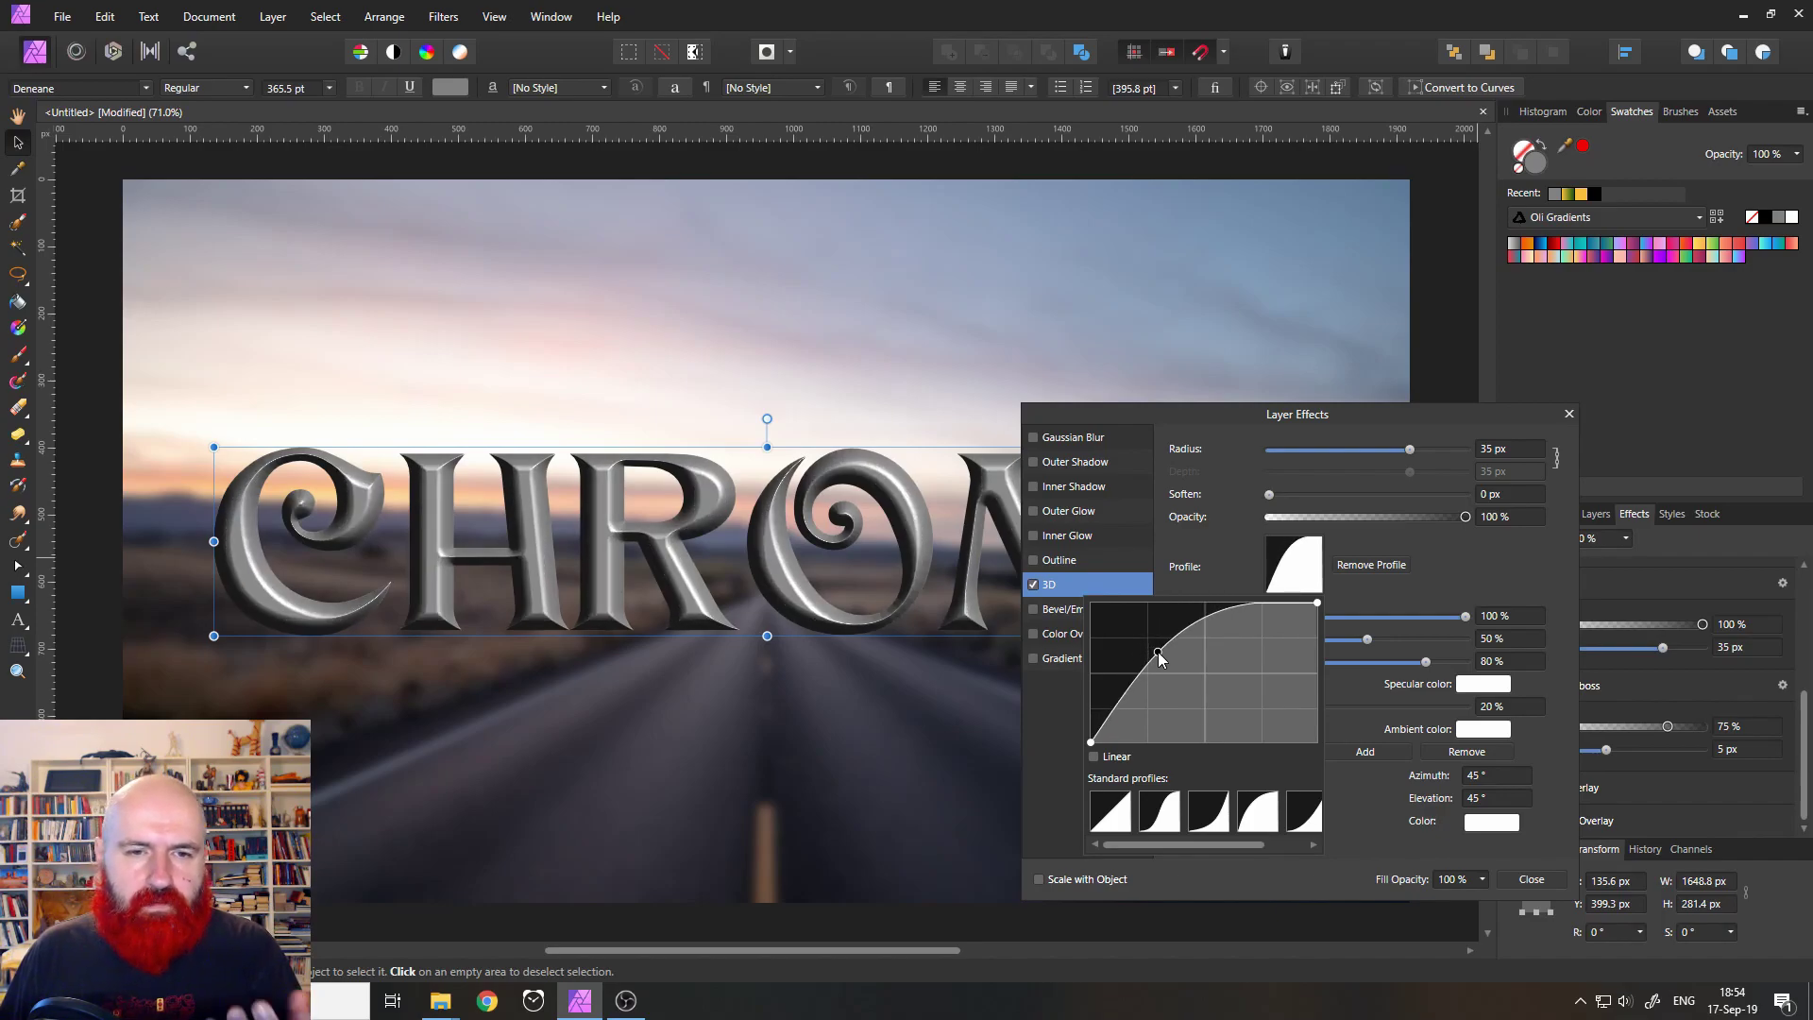
{"action": "left_click_drag", "start_coordinate": [1161, 653], "coordinate": [1175, 660]}
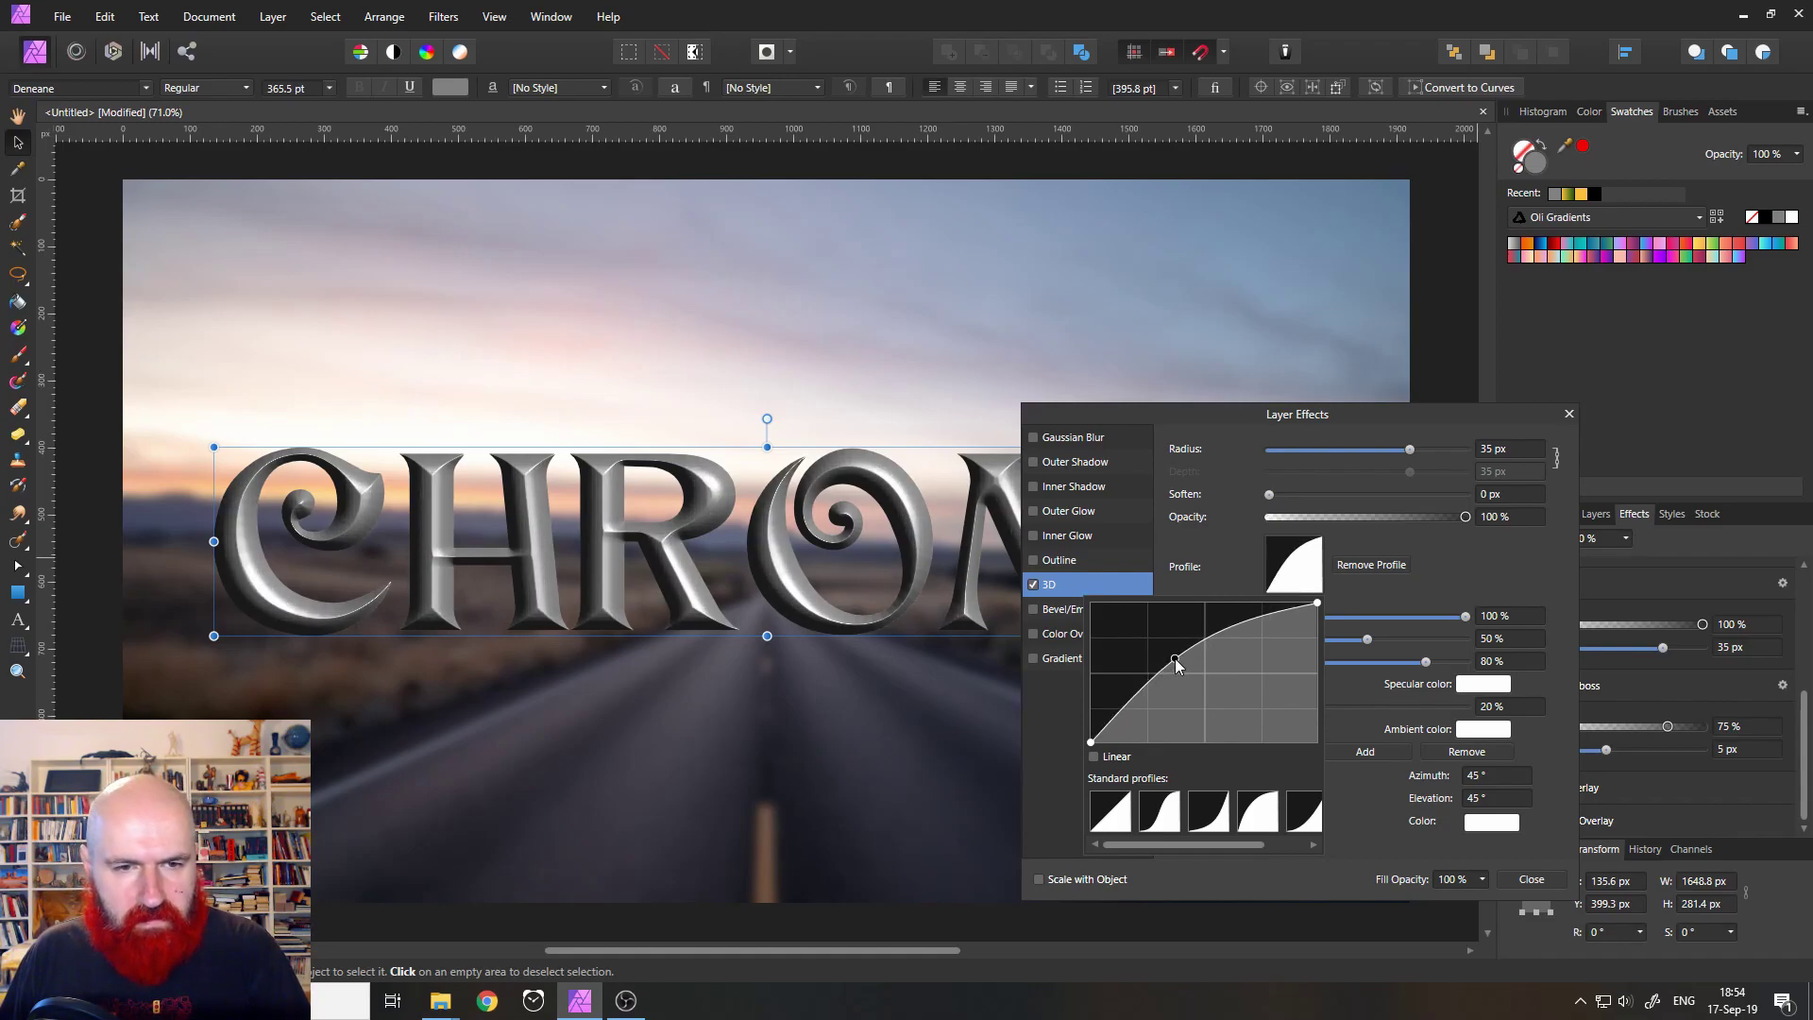
{"action": "left_click_drag", "start_coordinate": [1175, 659], "coordinate": [1177, 654]}
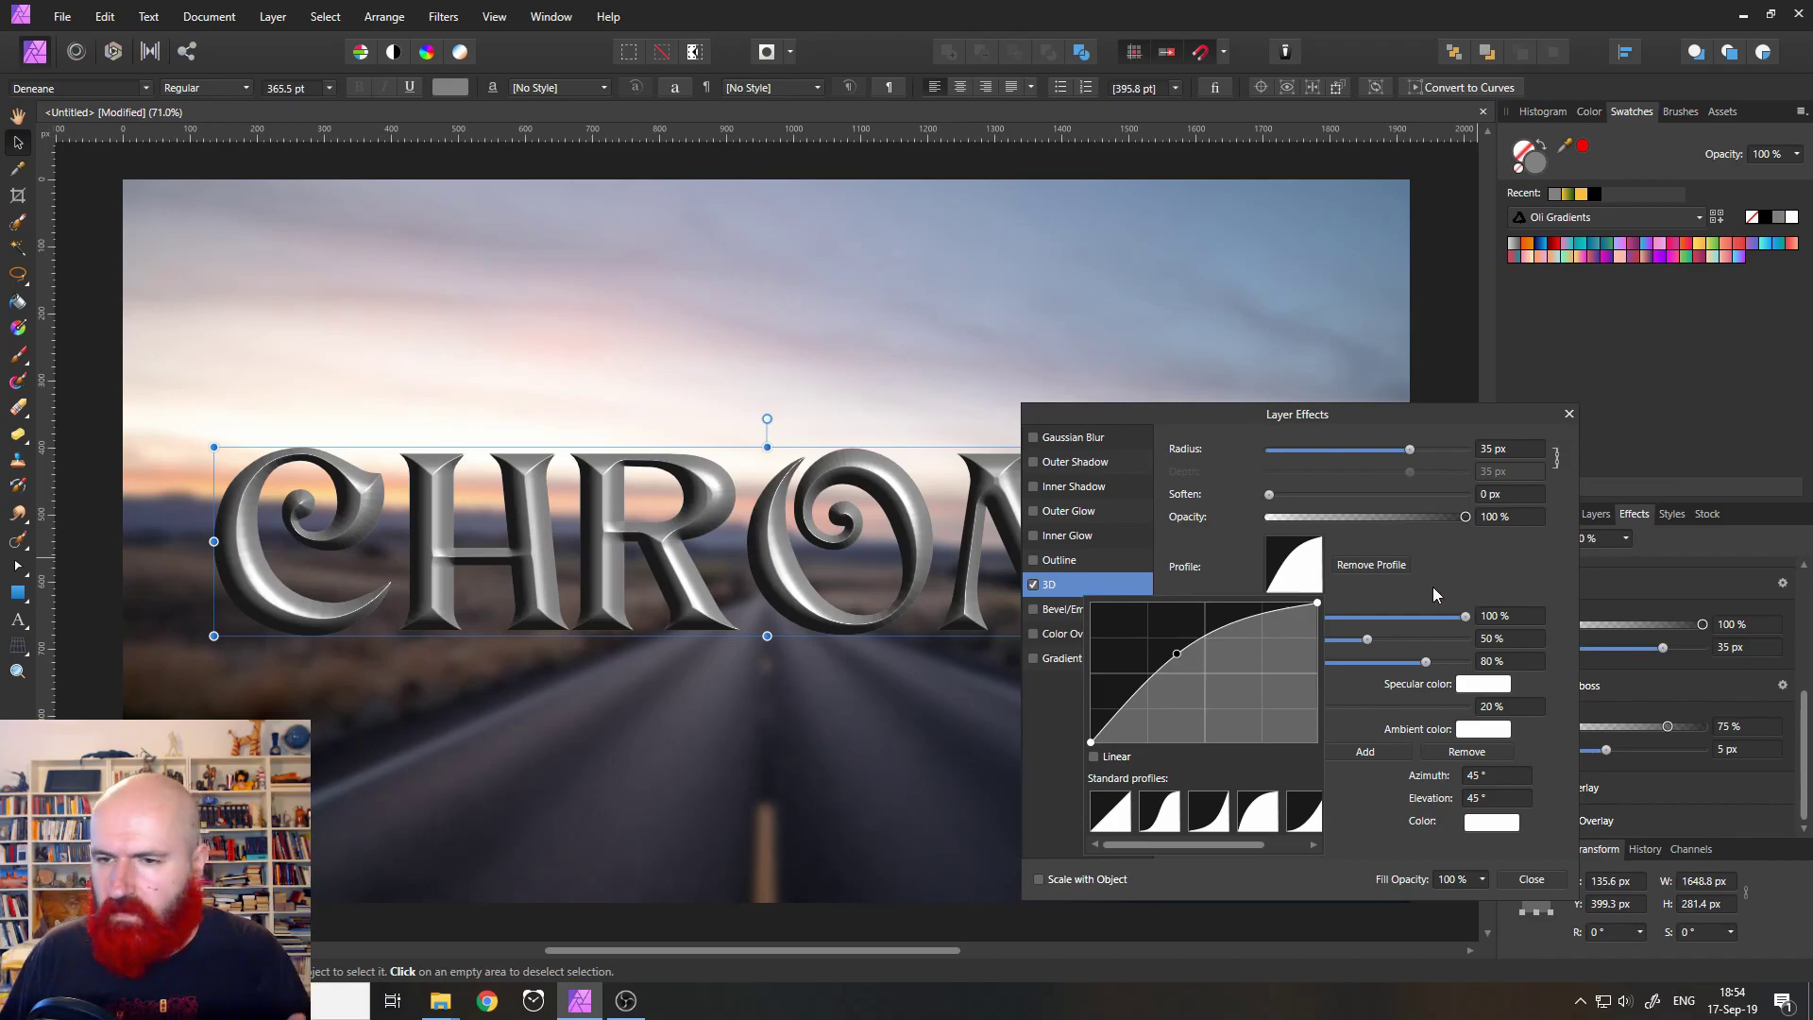
{"action": "left_click_drag", "start_coordinate": [1165, 406], "coordinate": [1105, 349]}
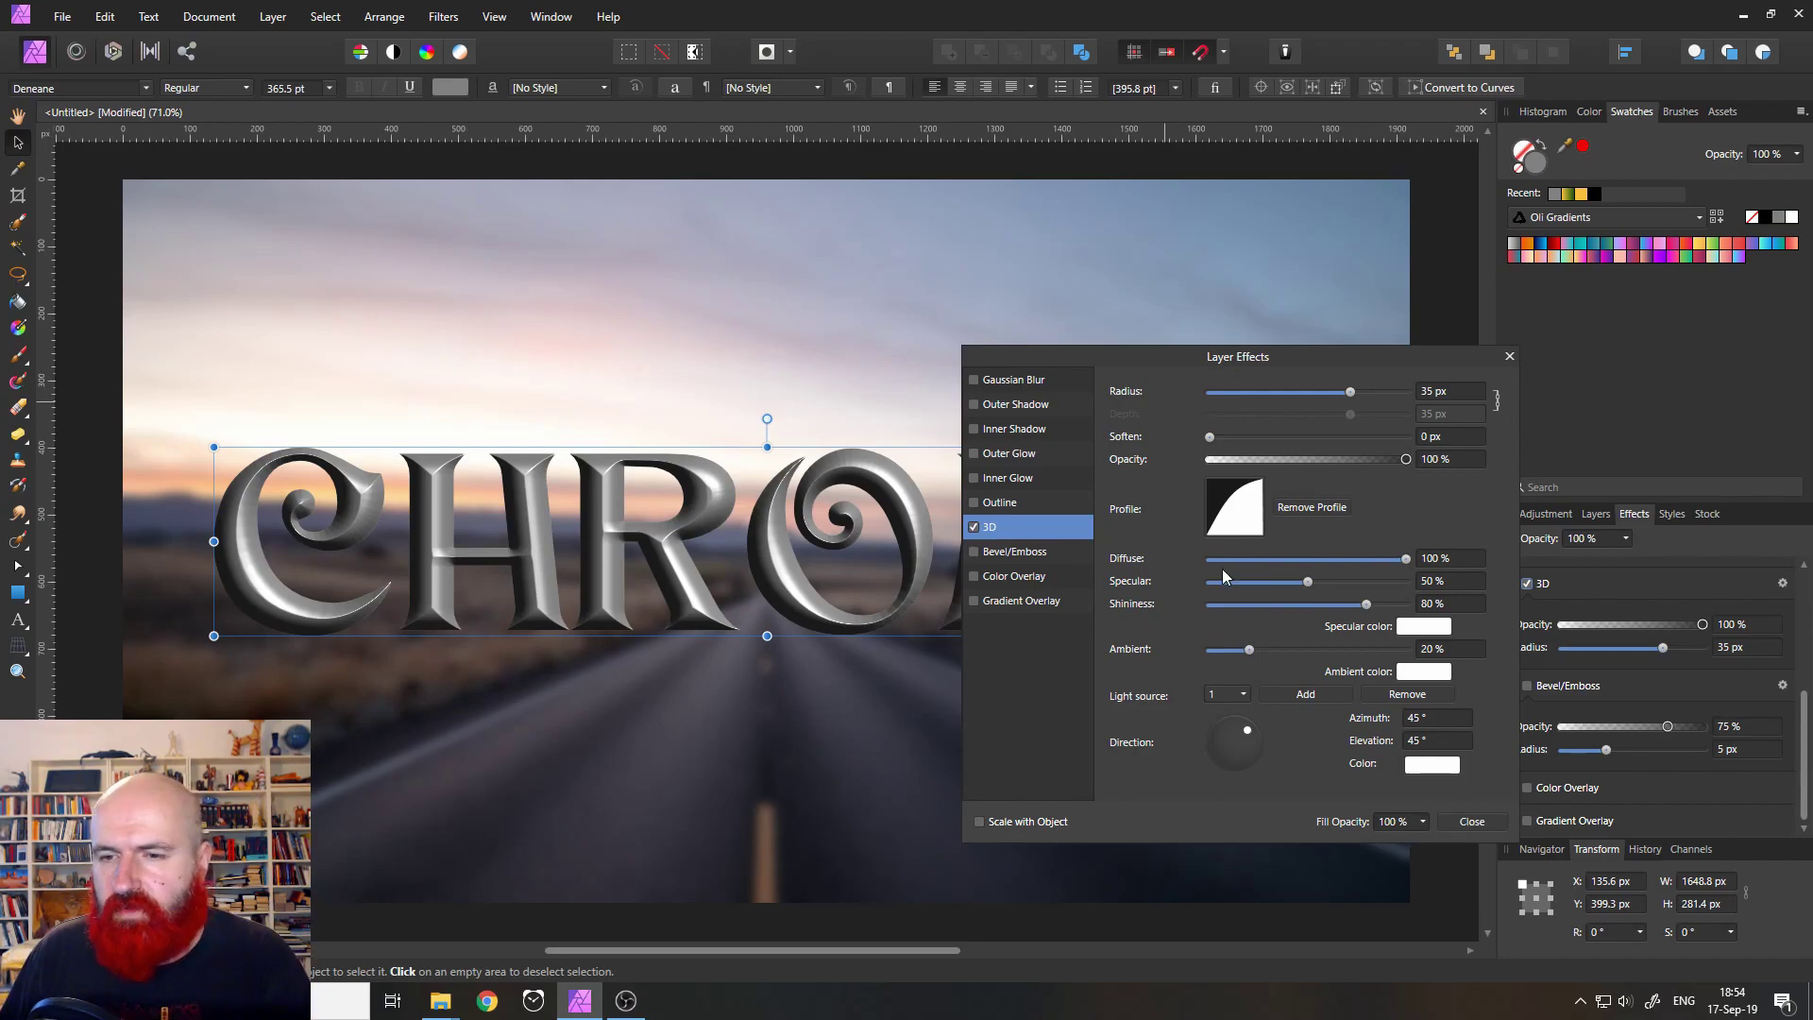
Step: Lower the 3D diffuse to 30% and drop ambient light to 0%, checking the CHROME shading
{"action": "left_click_drag", "start_coordinate": [1190, 357], "coordinate": [1249, 376]}
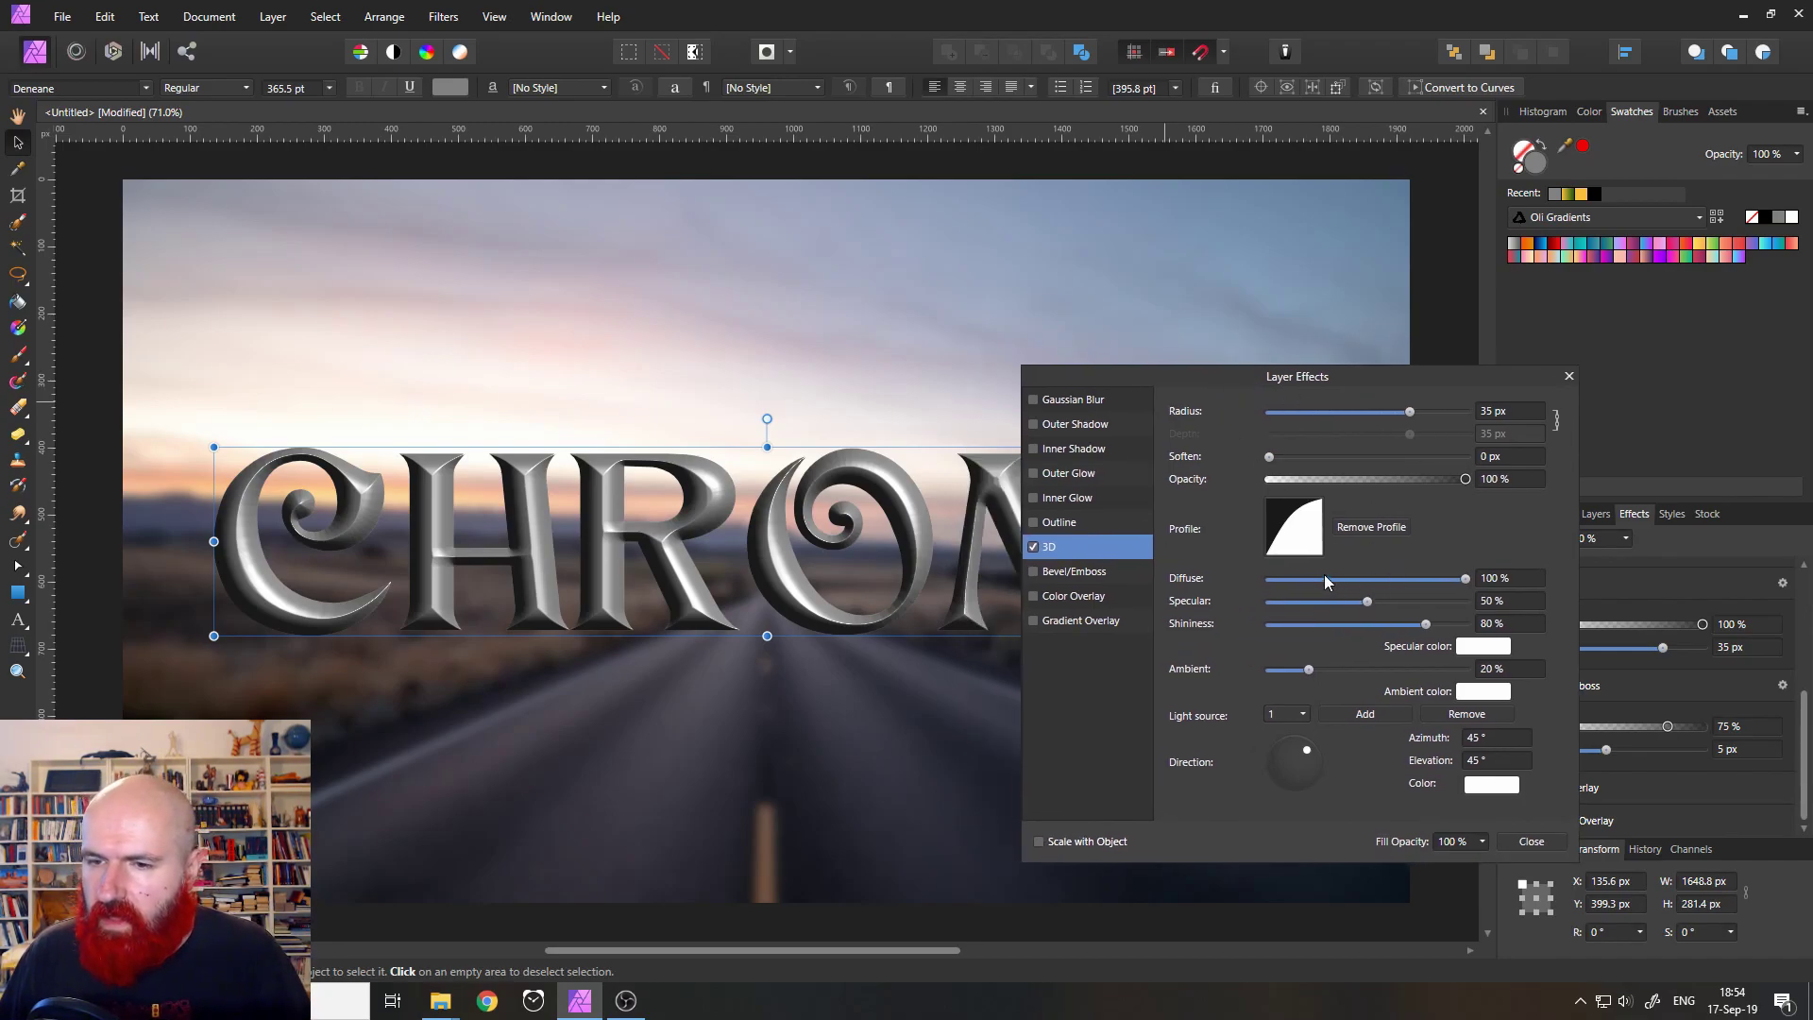
{"action": "left_click_drag", "start_coordinate": [1324, 576], "coordinate": [1488, 631]}
{"action": "left_click_drag", "start_coordinate": [1129, 376], "coordinate": [1584, 411]}
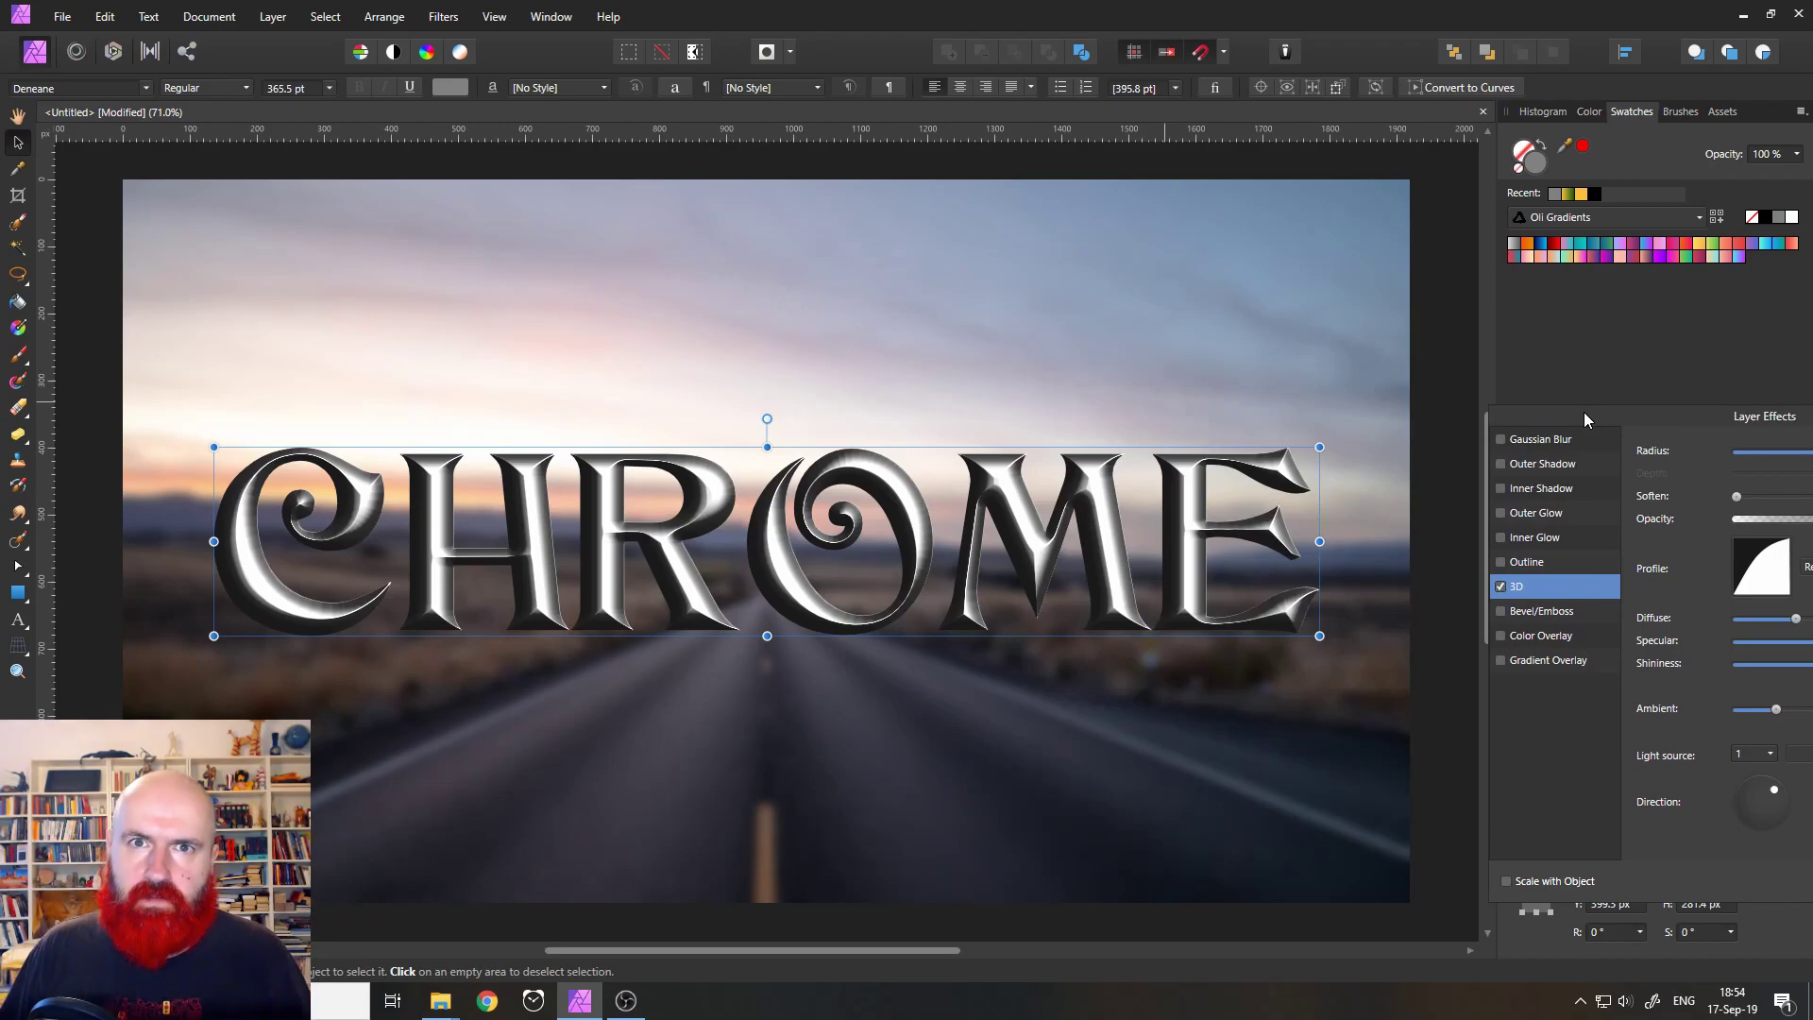
{"action": "left_click_drag", "start_coordinate": [1584, 412], "coordinate": [993, 382]}
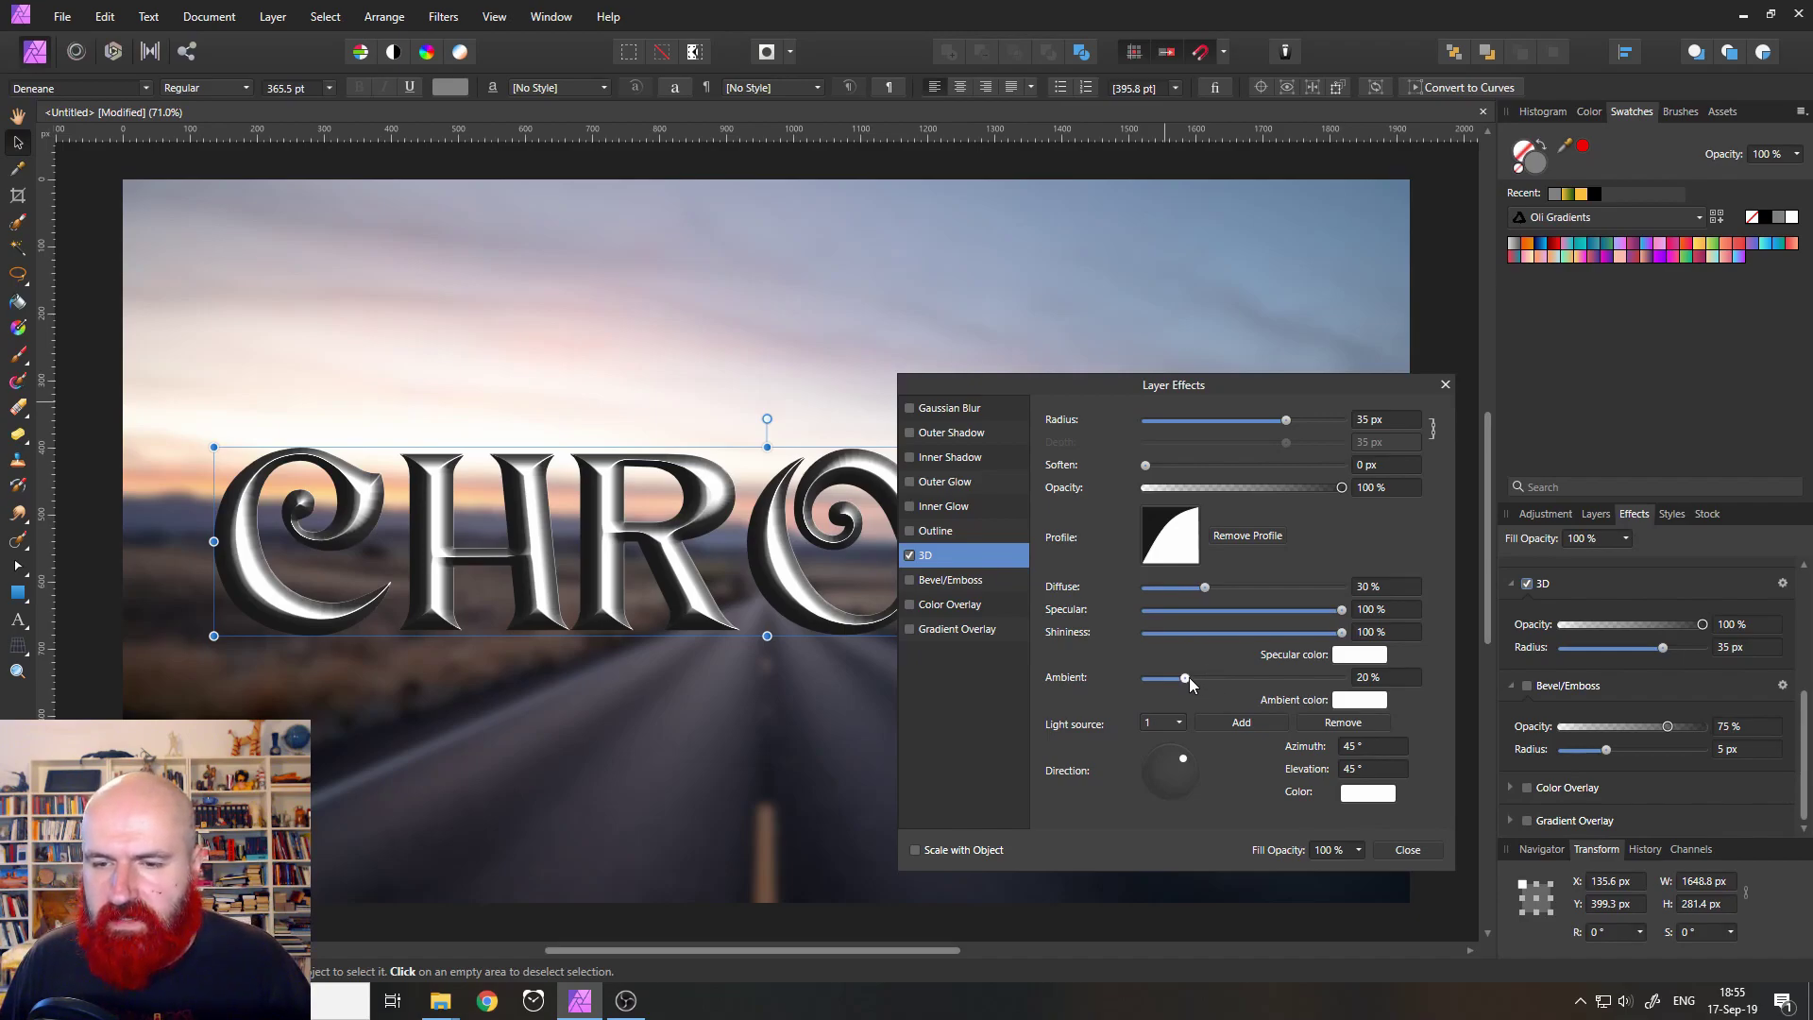
{"action": "left_click_drag", "start_coordinate": [1186, 678], "coordinate": [1381, 681]}
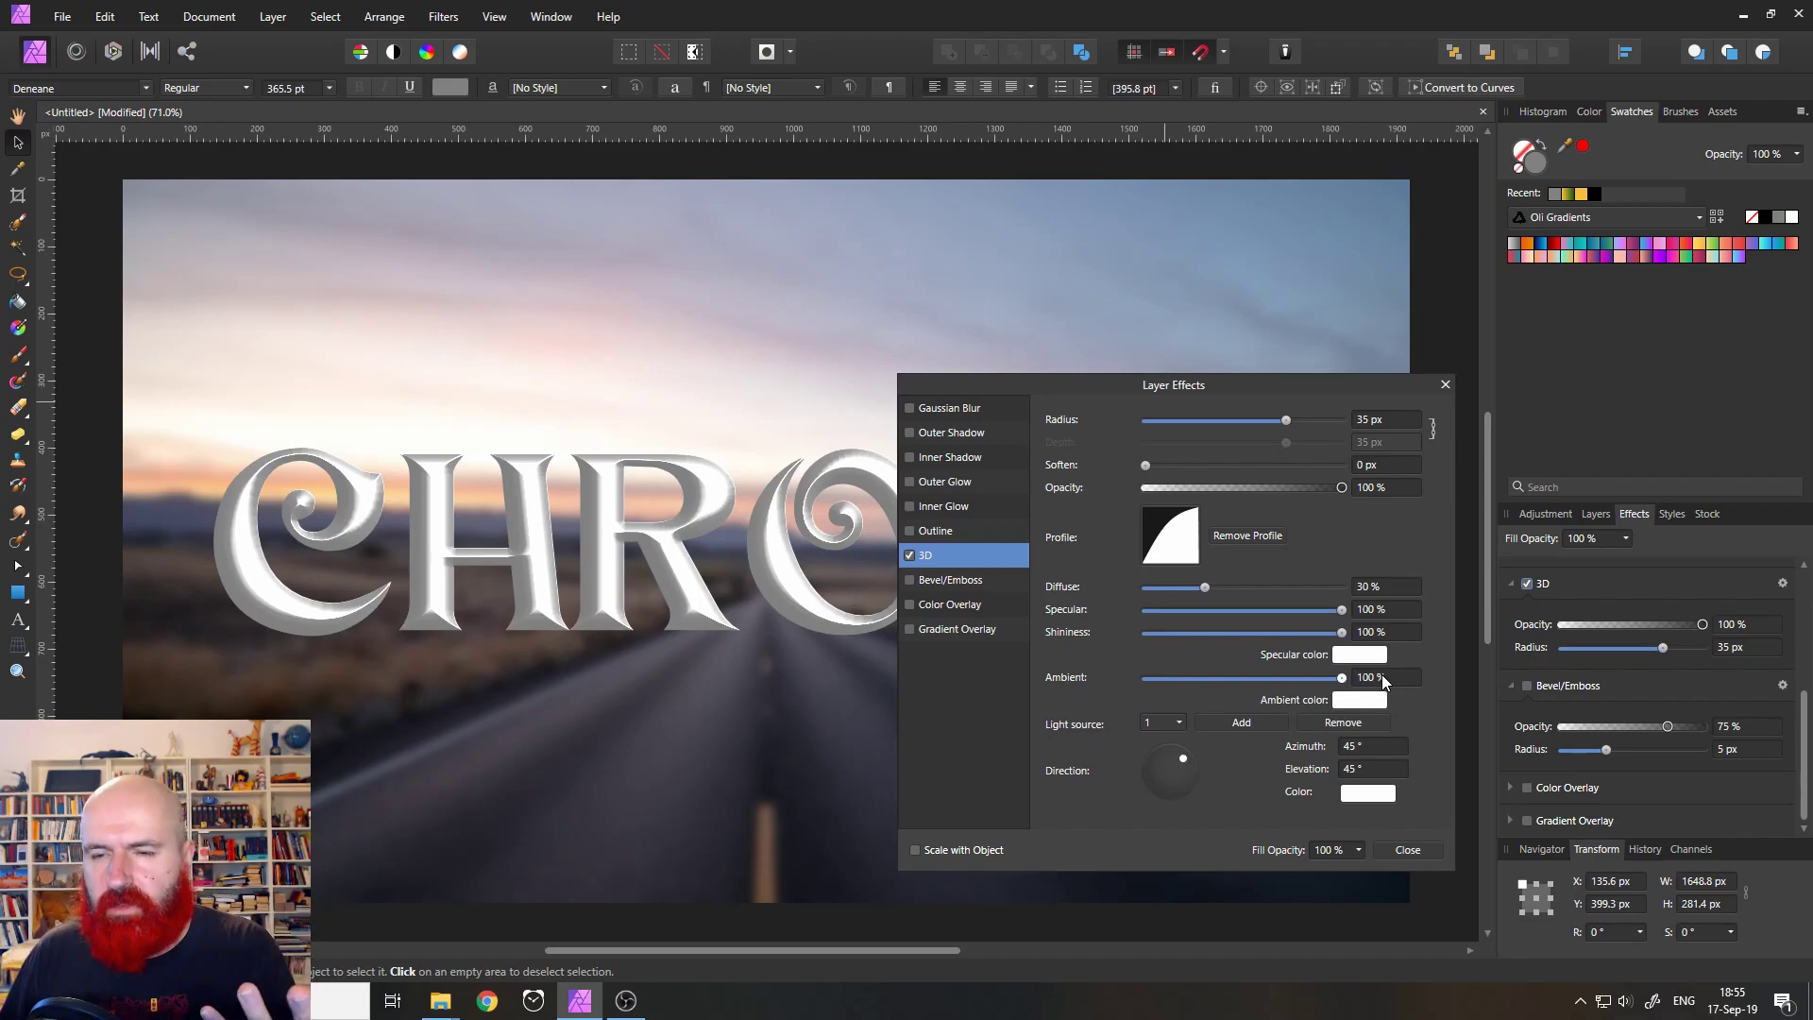
{"action": "left_click_drag", "start_coordinate": [1342, 678], "coordinate": [1074, 684]}
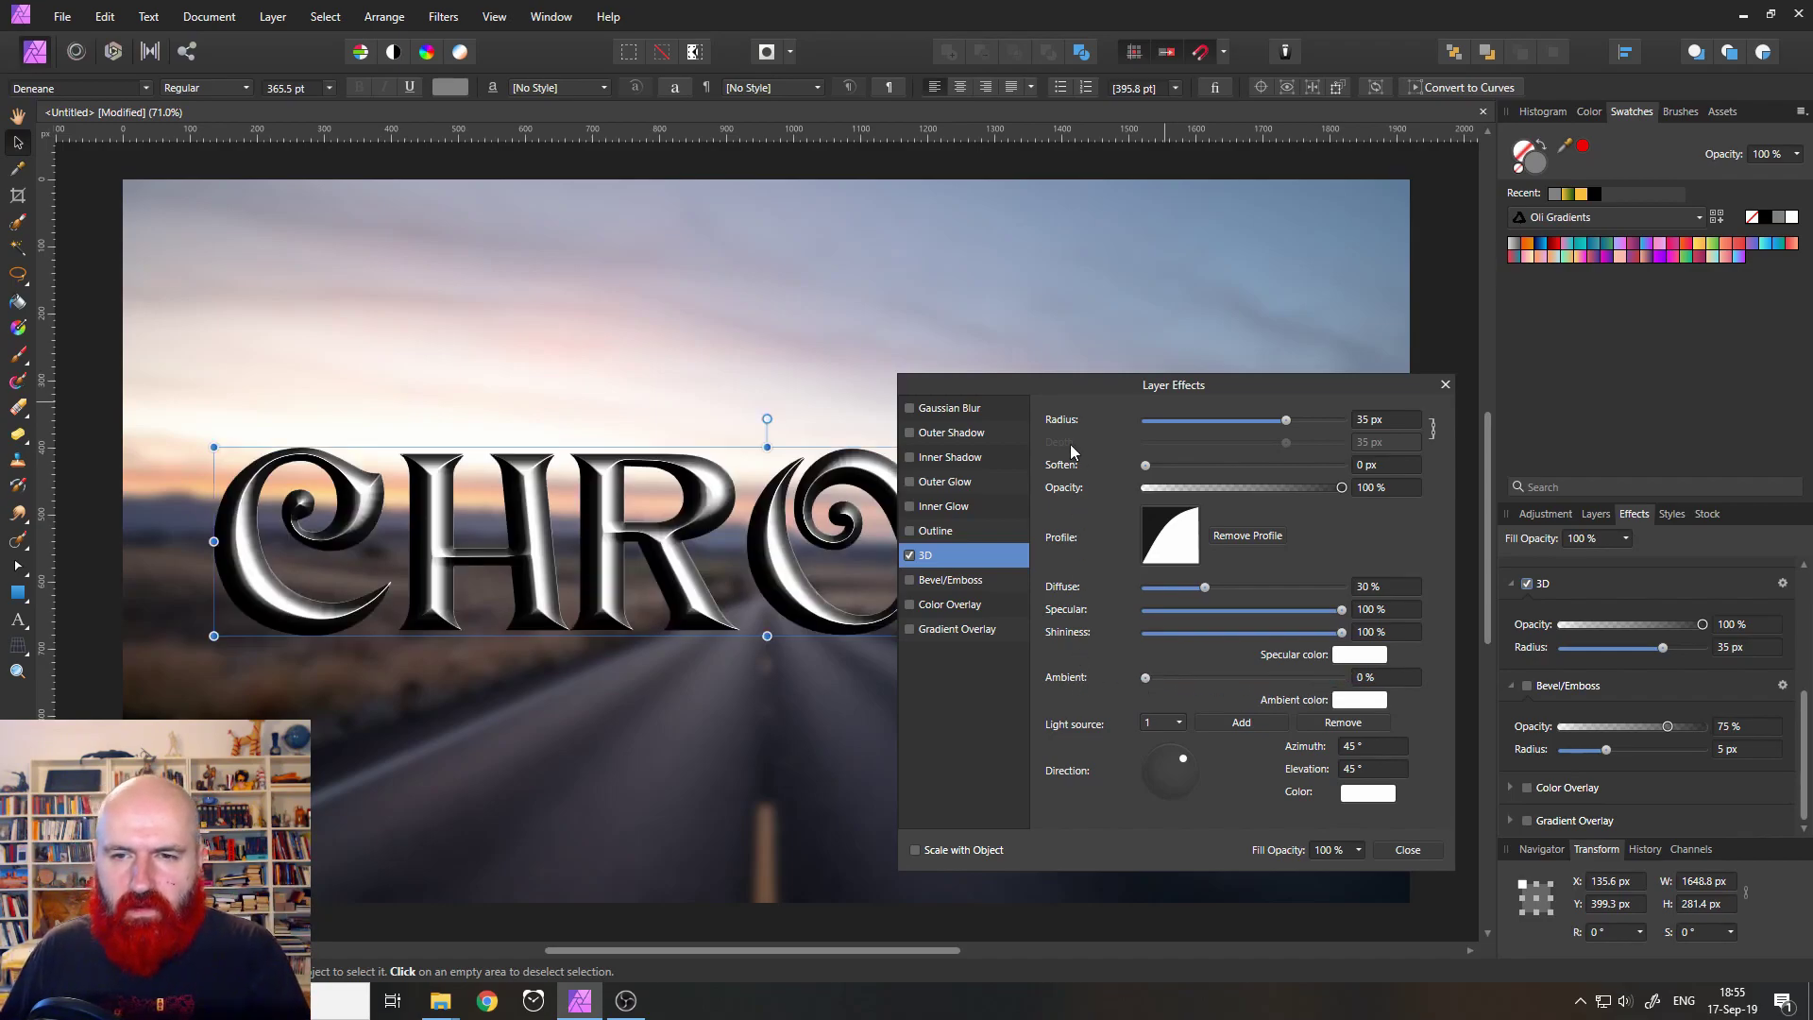
{"action": "left_click_drag", "start_coordinate": [1033, 389], "coordinate": [1105, 411]}
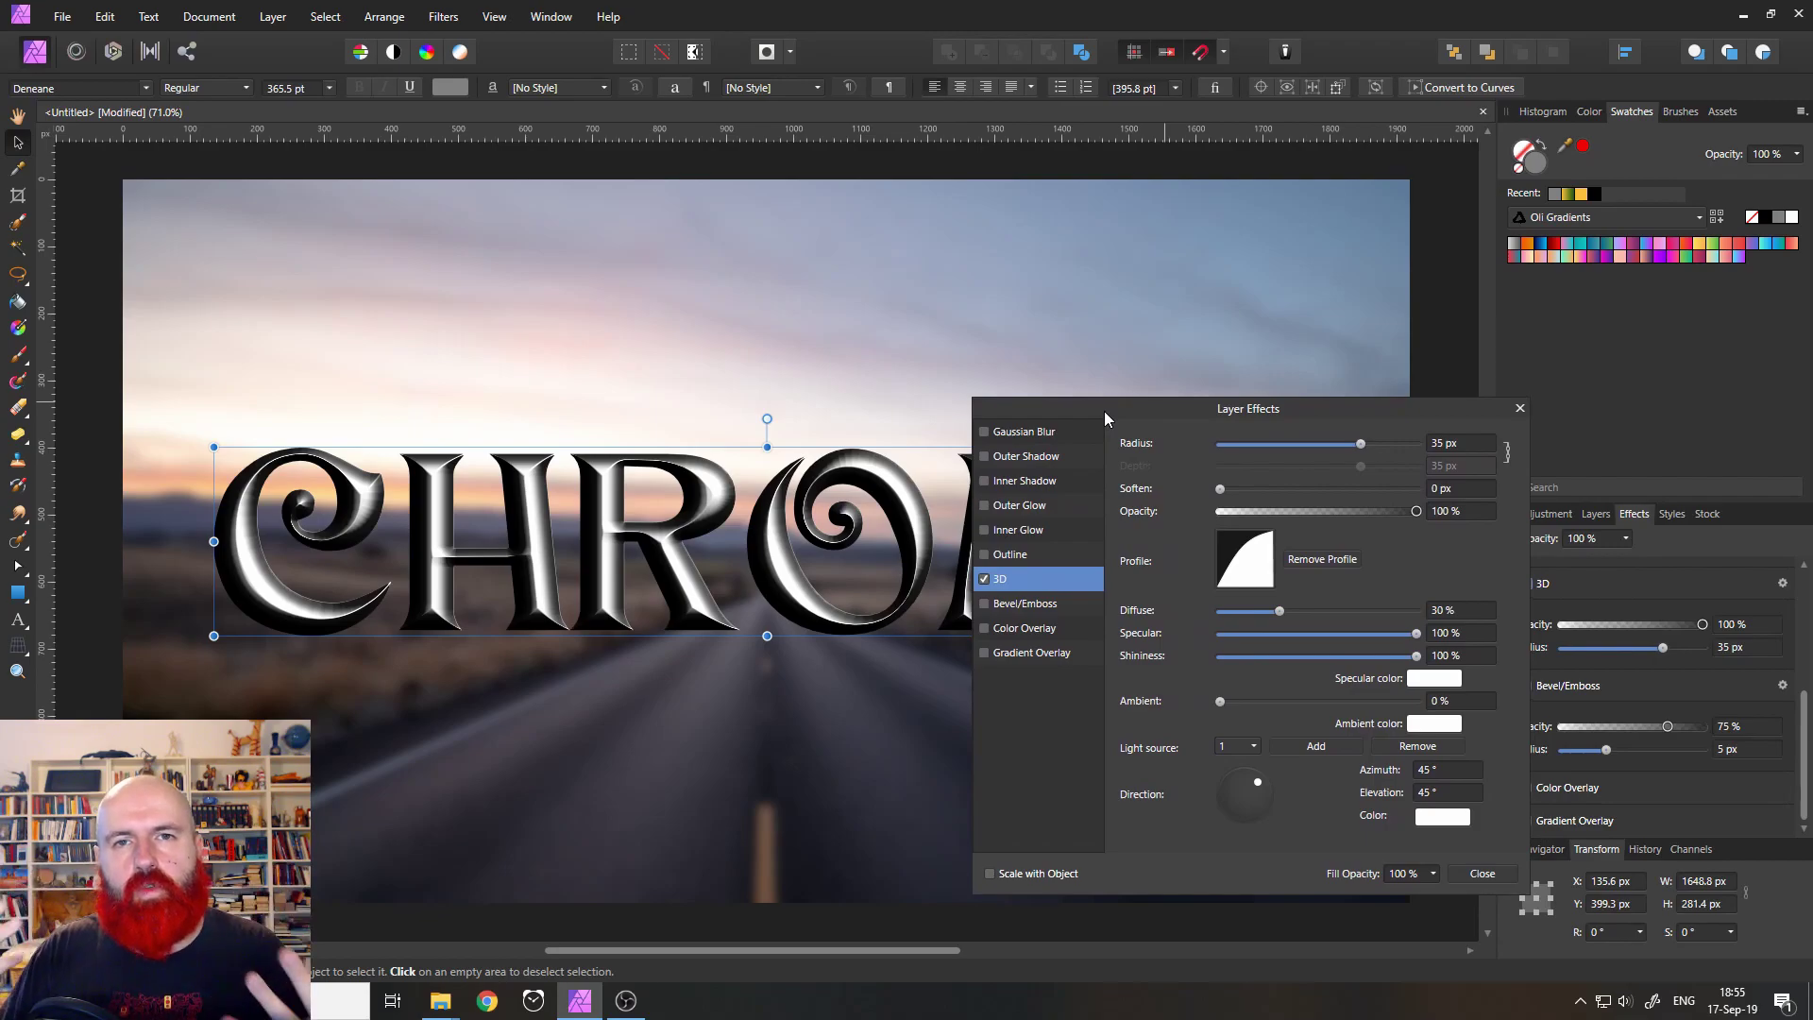
{"action": "left_click_drag", "start_coordinate": [1103, 411], "coordinate": [1006, 357]}
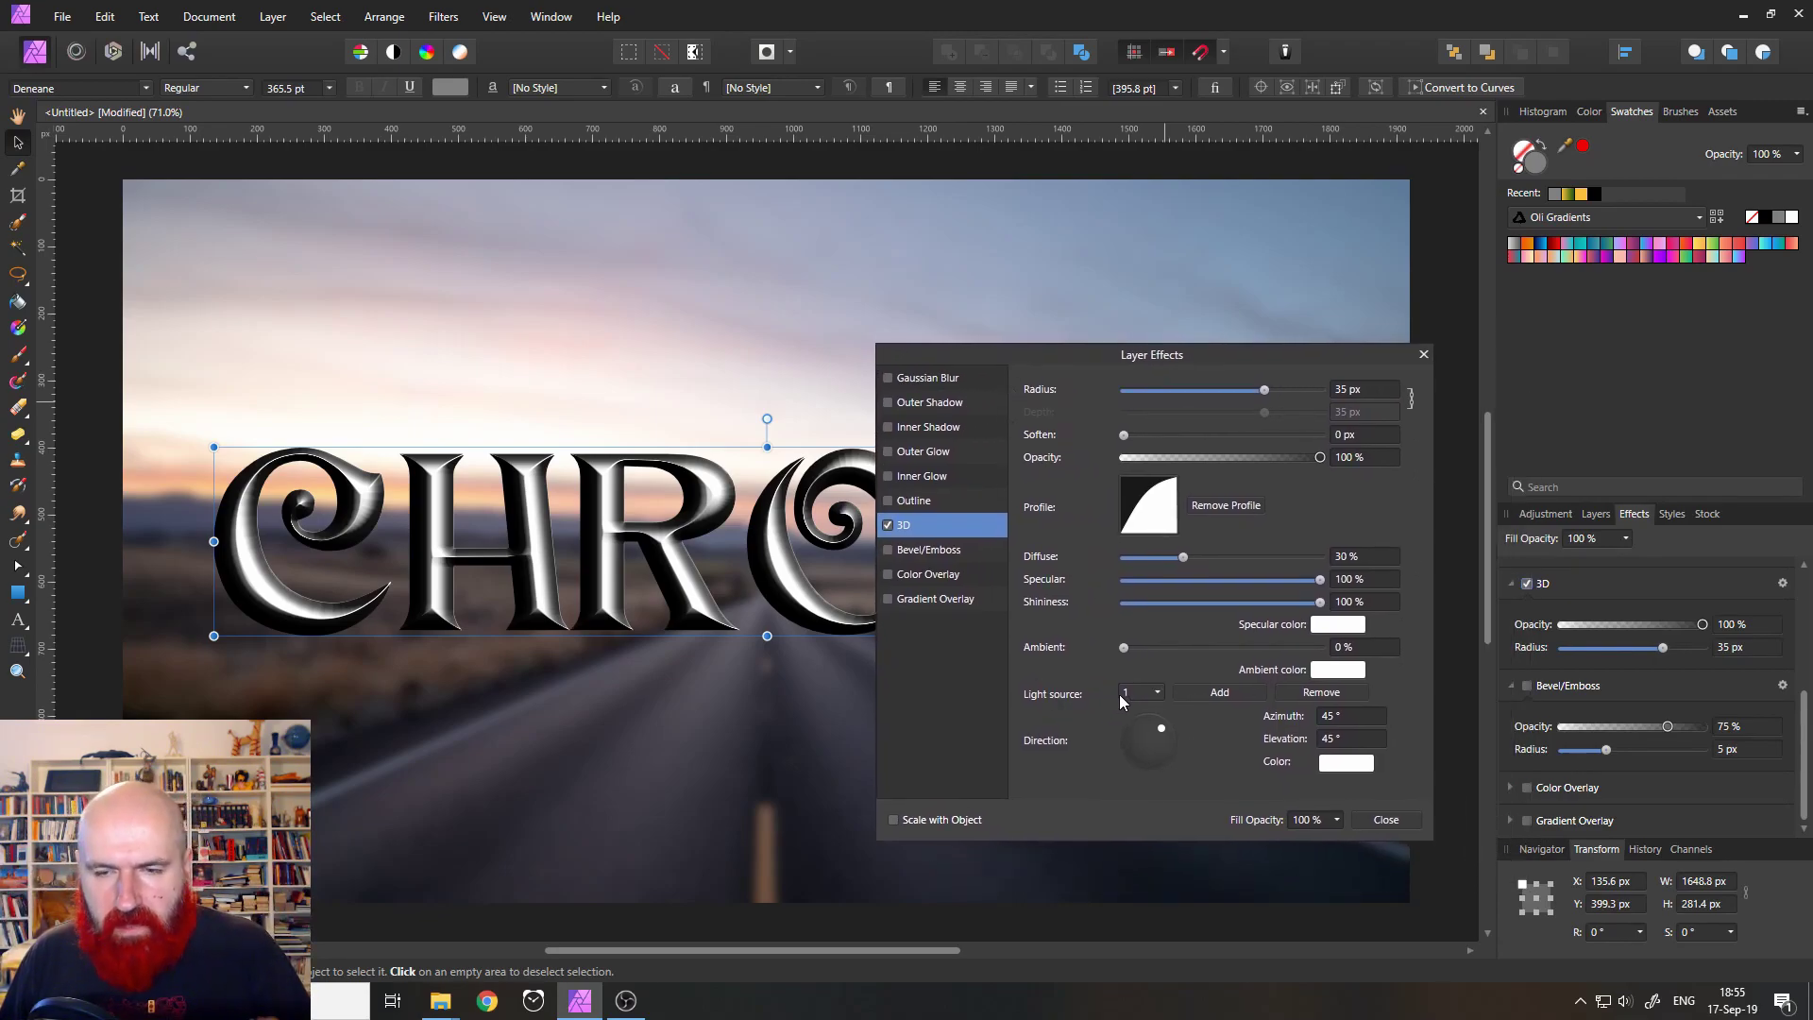
Step: Select the first 3D light and shift the direction it shines from
{"action": "left_click", "coordinate": [1148, 693]}
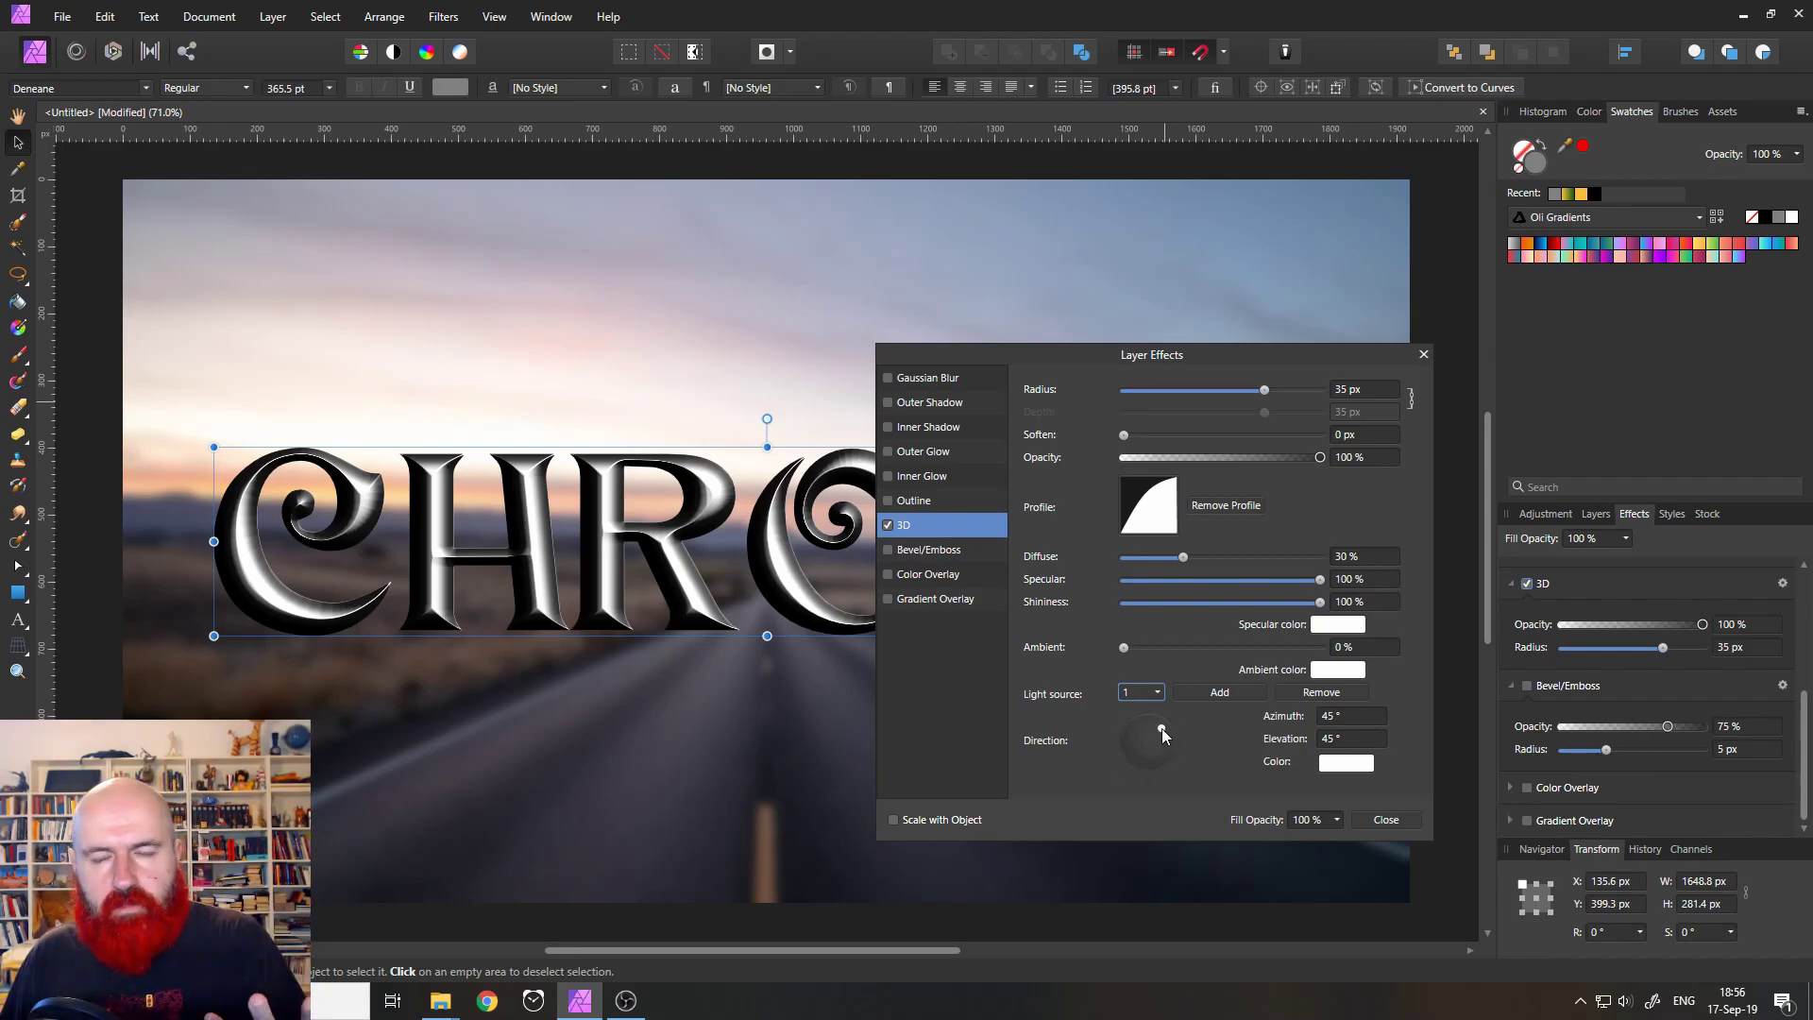
{"action": "mouse_move", "coordinate": [1160, 727]}
{"action": "left_mouse_down"}
{"action": "mouse_move", "coordinate": [1137, 750]}
{"action": "mouse_move", "coordinate": [1159, 755]}
{"action": "mouse_move", "coordinate": [1158, 723]}
{"action": "mouse_move", "coordinate": [1131, 740]}
{"action": "mouse_move", "coordinate": [1159, 761]}
{"action": "mouse_move", "coordinate": [1162, 718]}
{"action": "mouse_move", "coordinate": [1164, 757]}
{"action": "mouse_move", "coordinate": [1130, 731]}
{"action": "mouse_move", "coordinate": [1167, 729]}
{"action": "mouse_move", "coordinate": [1135, 738]}
{"action": "mouse_move", "coordinate": [1164, 763]}
{"action": "mouse_move", "coordinate": [1169, 729]}
{"action": "mouse_move", "coordinate": [1135, 745]}
{"action": "mouse_move", "coordinate": [1158, 728]}
{"action": "left_mouse_up"}
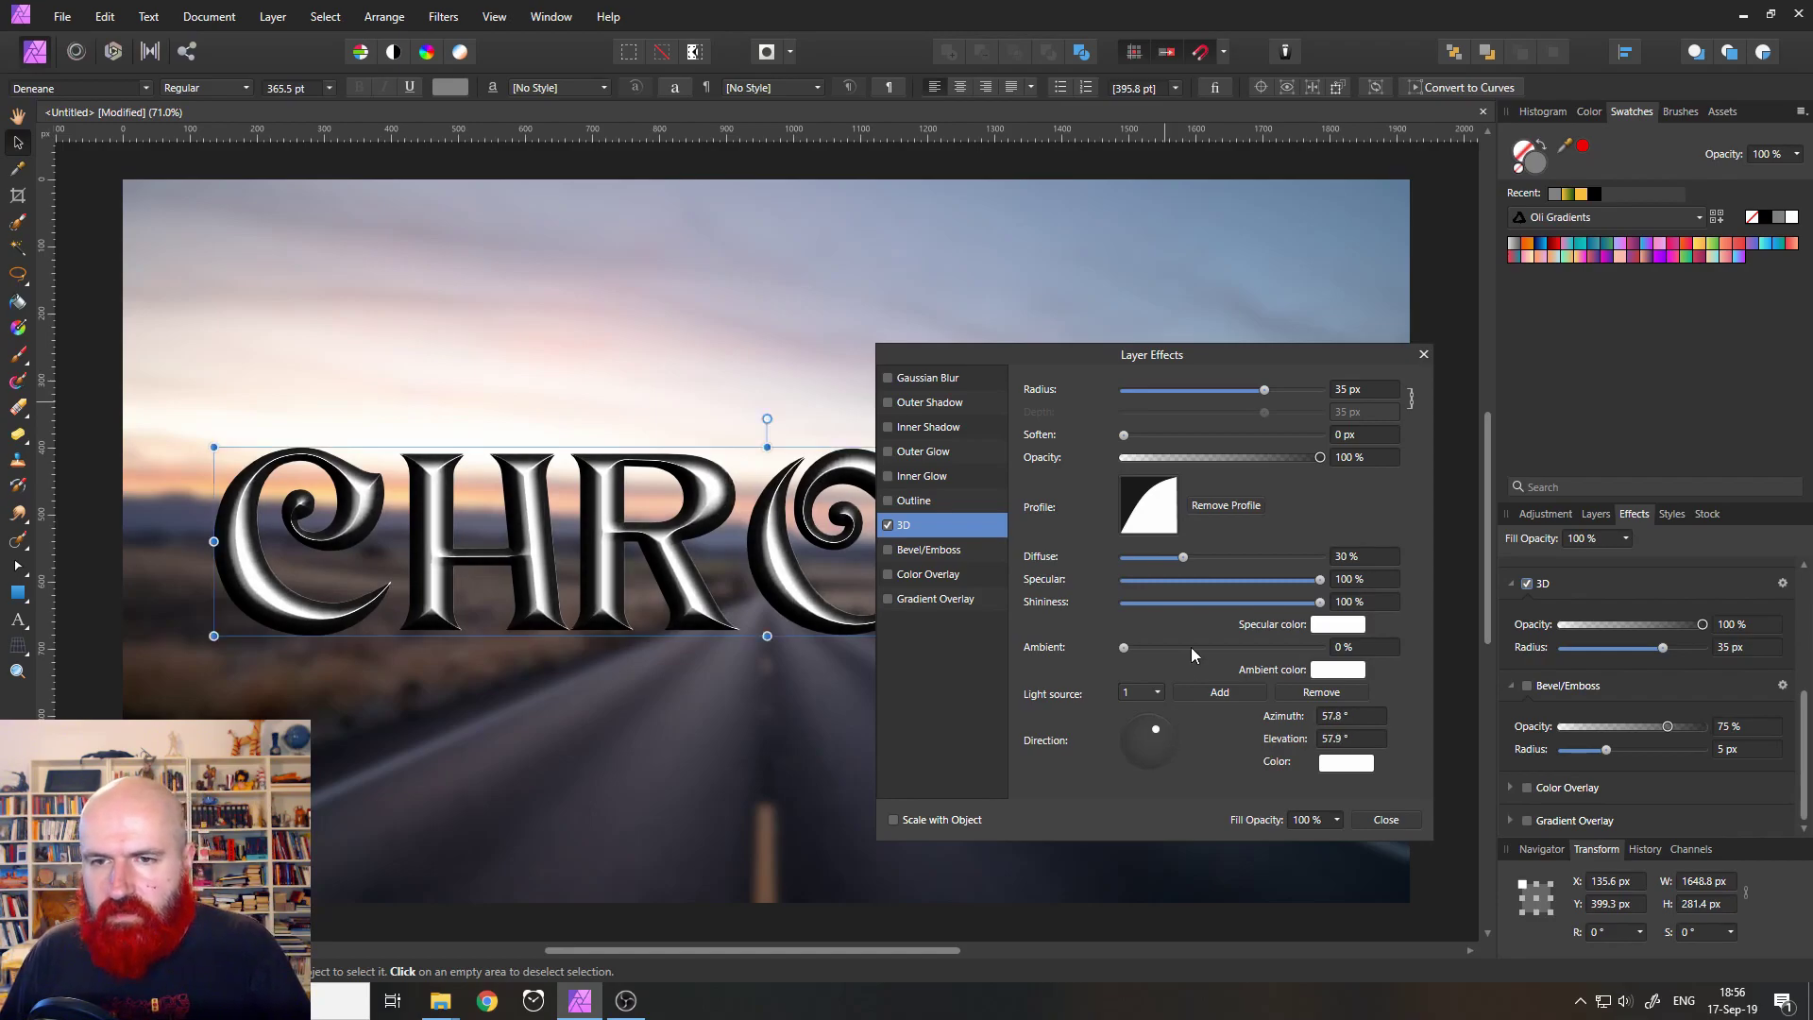
{"action": "left_click_drag", "start_coordinate": [1056, 354], "coordinate": [1191, 355]}
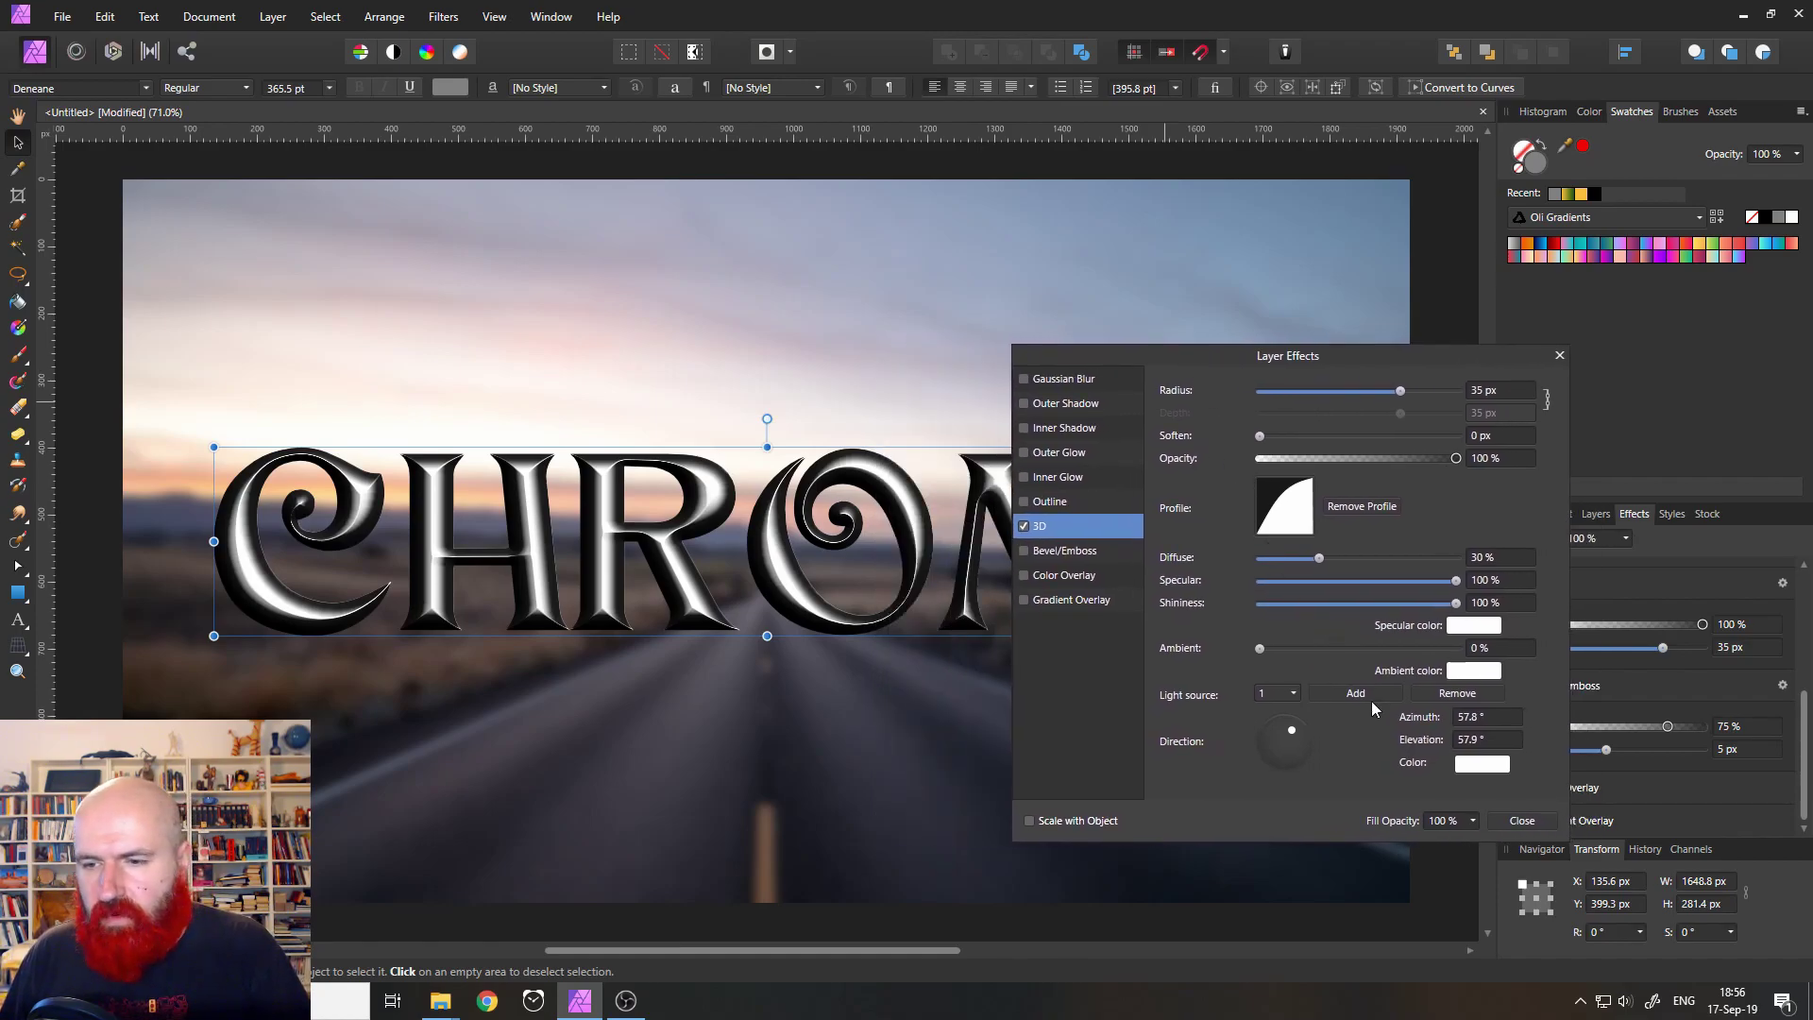
Step: Keep the light white after testing darker colours, and aim it at 35.5° azimuth, 64.5° elevation
{"action": "left_click", "coordinate": [1464, 768]}
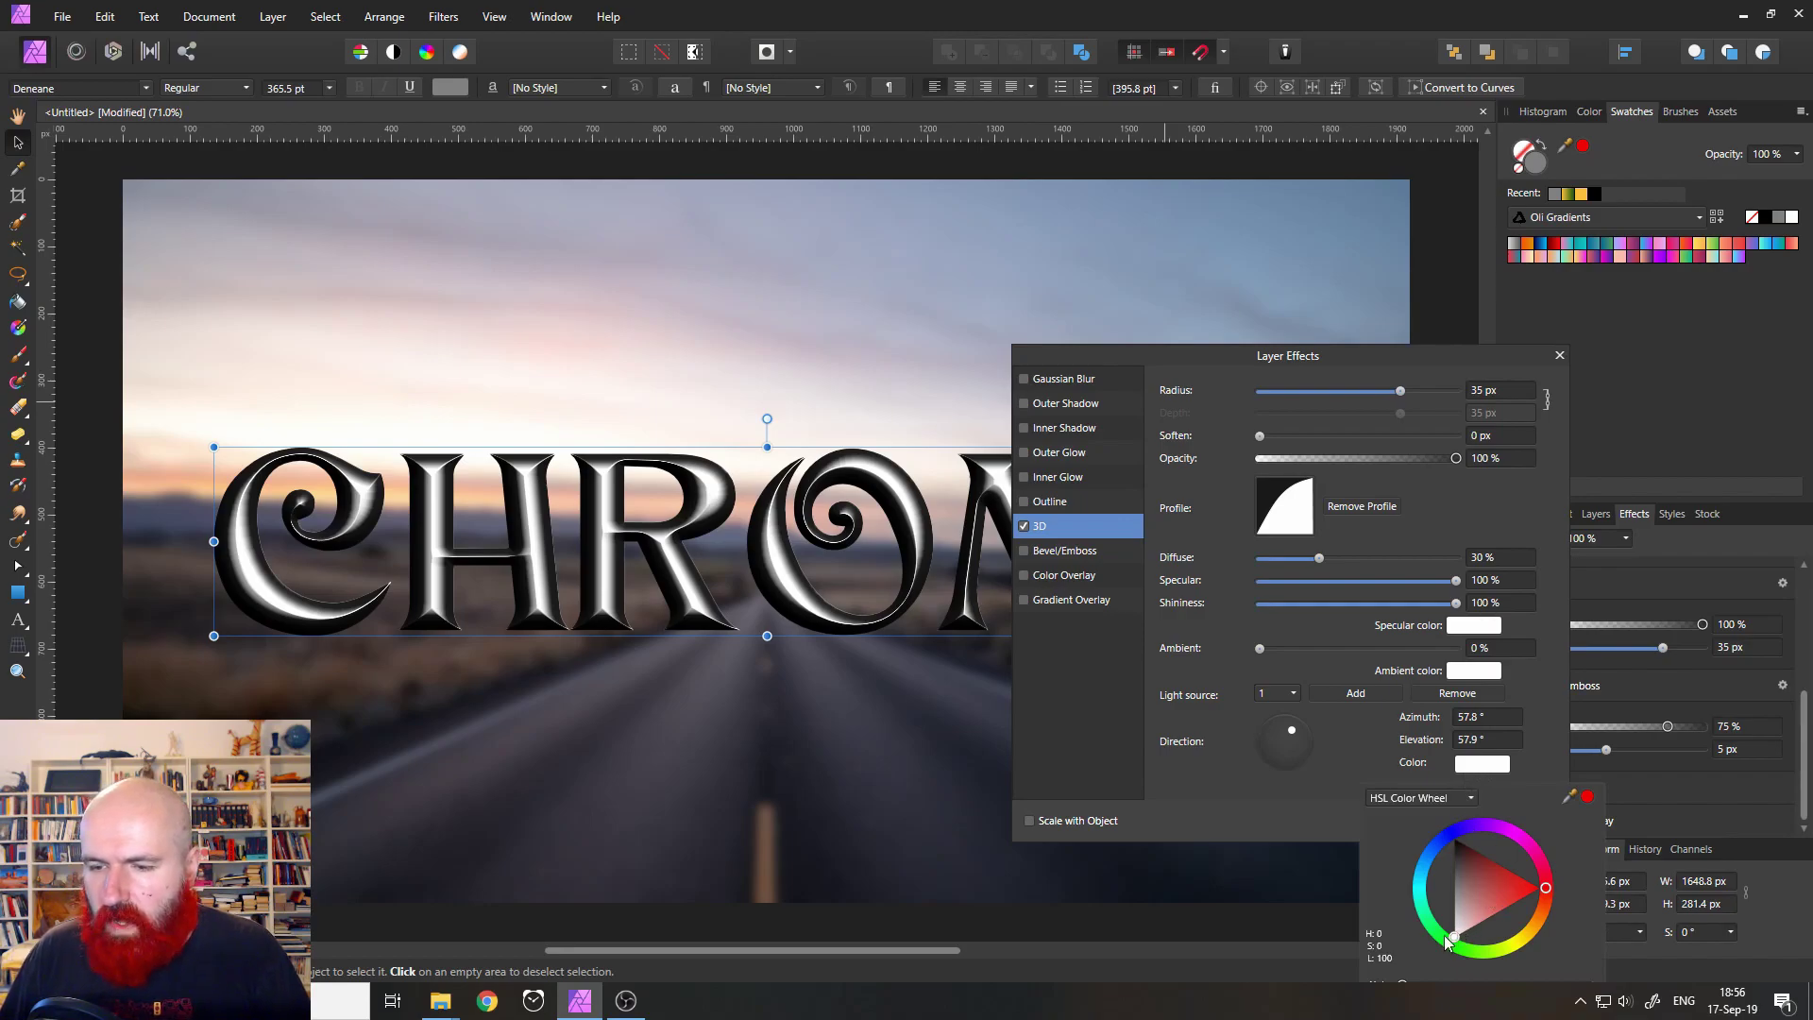
{"action": "left_click_drag", "start_coordinate": [1455, 937], "coordinate": [1454, 839]}
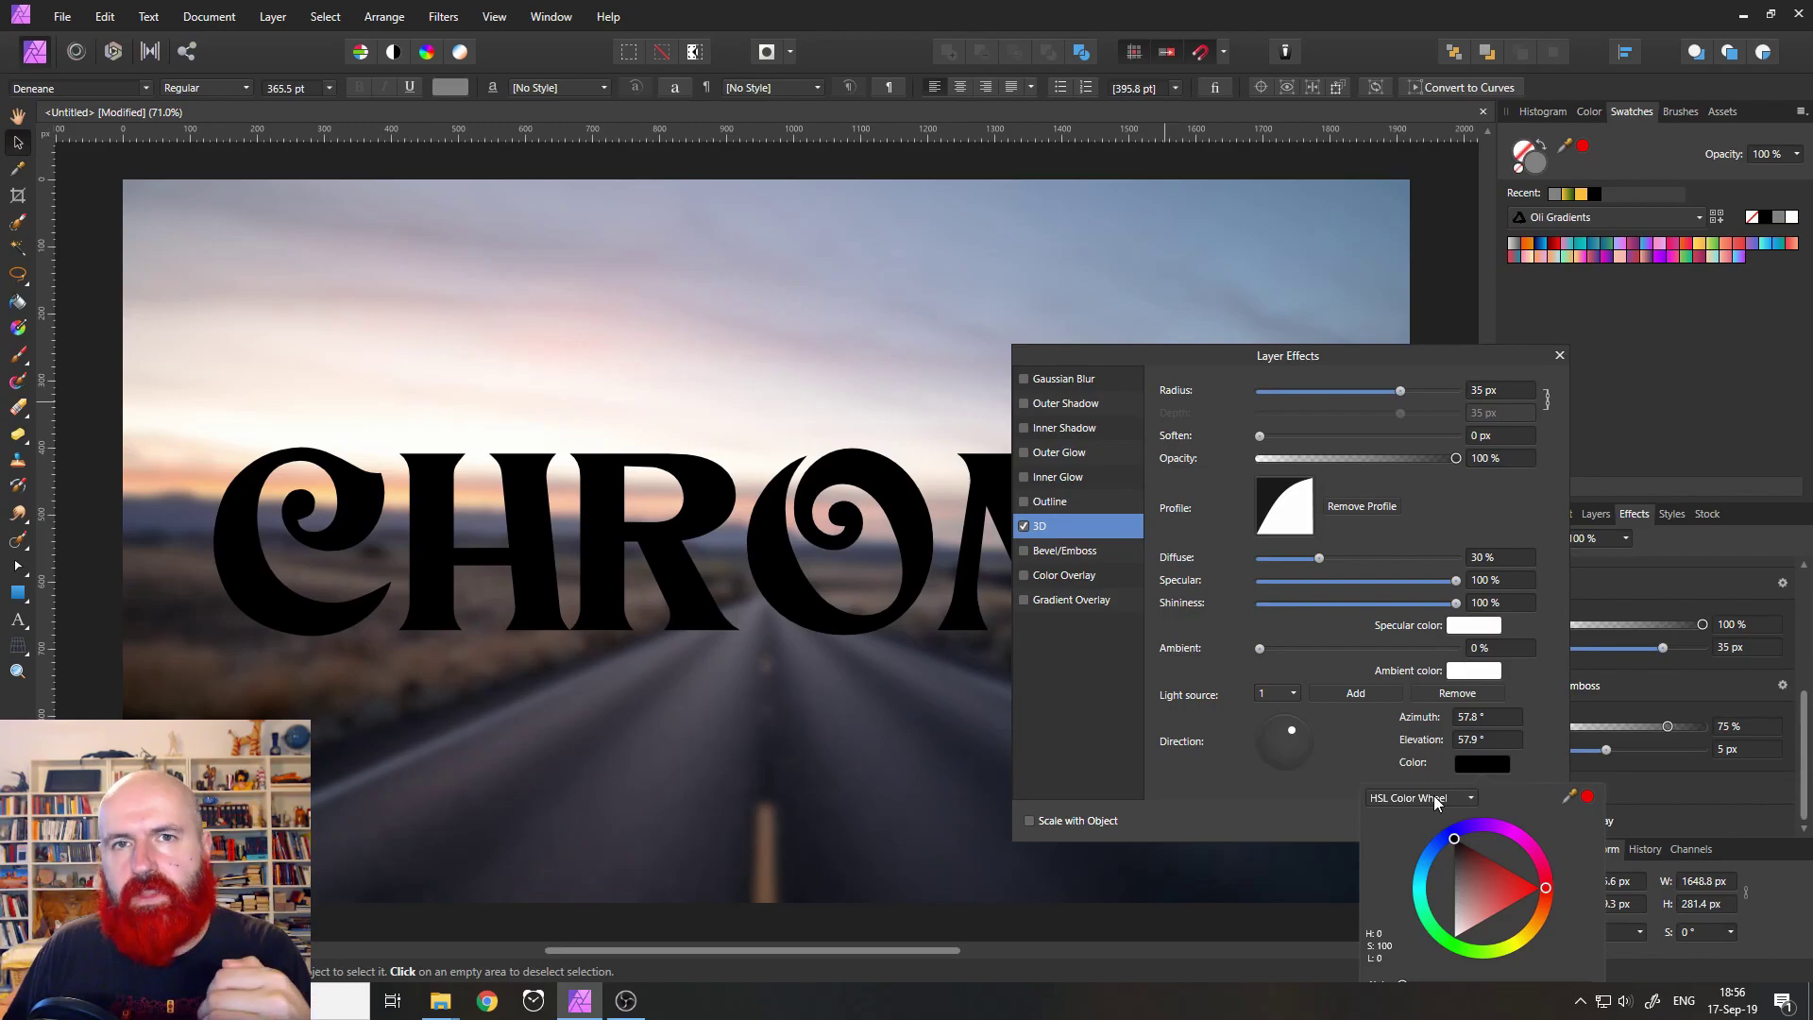
{"action": "left_click", "coordinate": [1441, 867]}
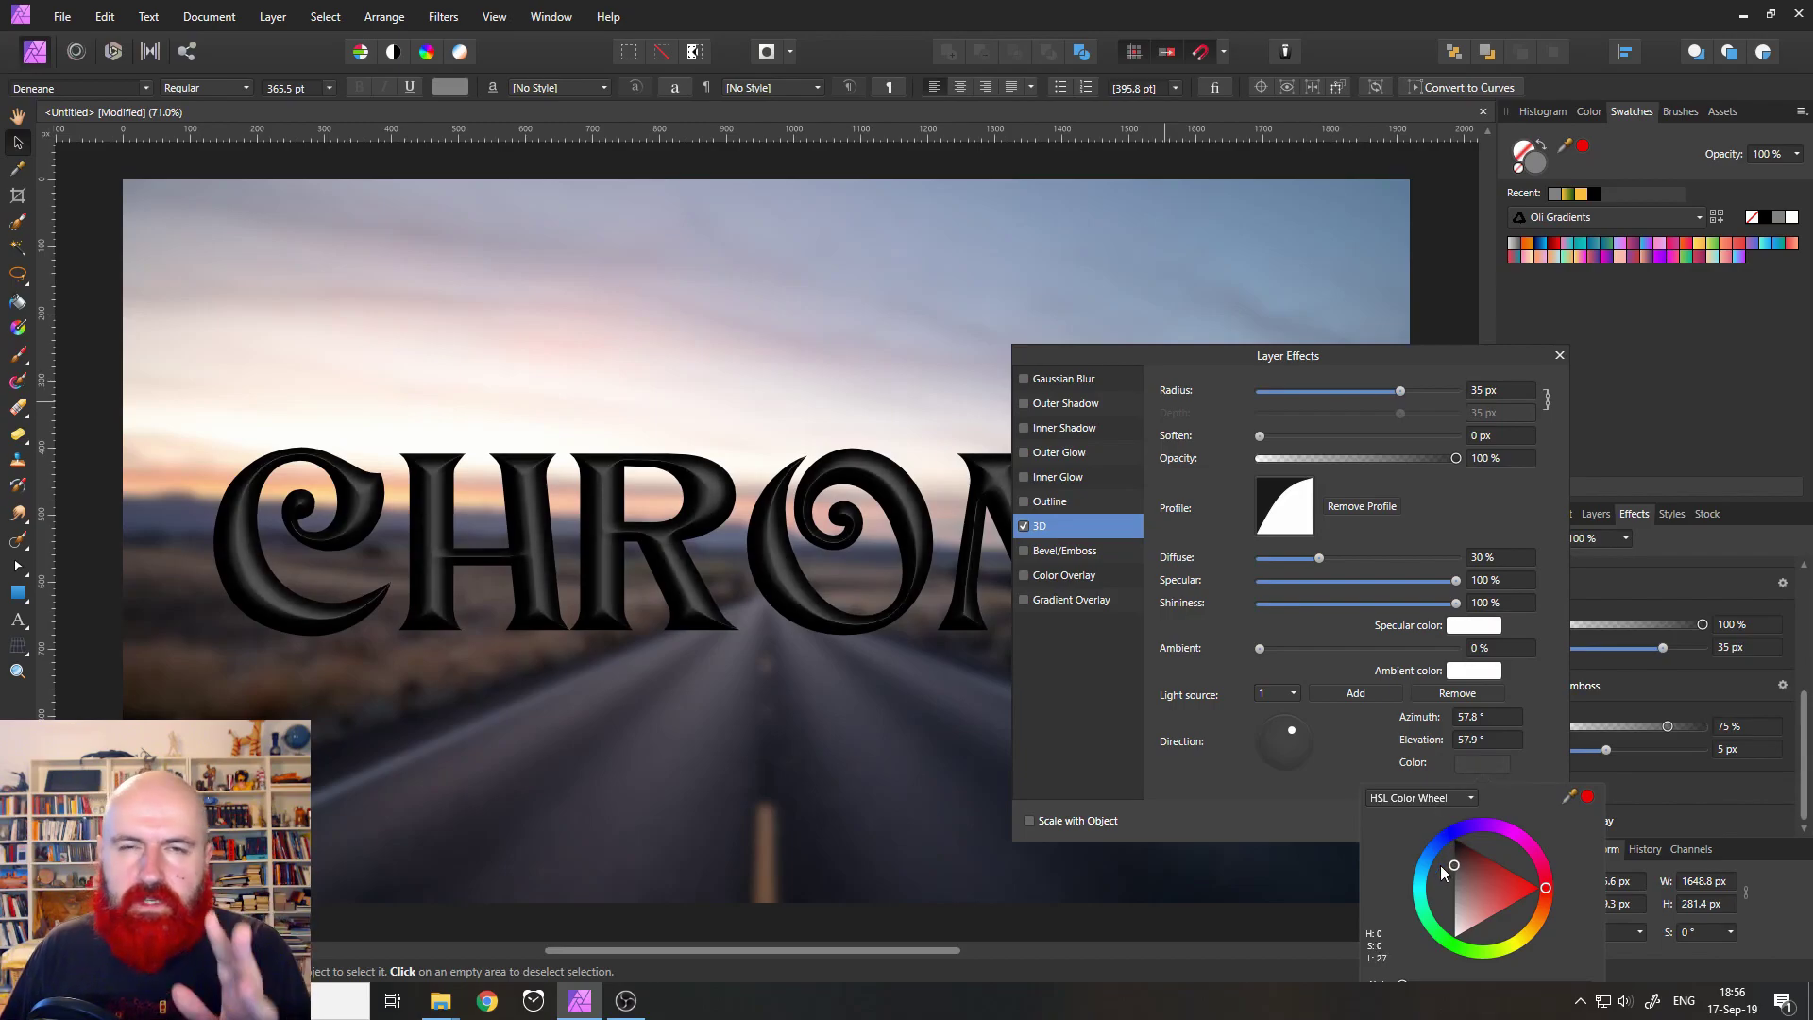
{"action": "left_click", "coordinate": [1441, 874]}
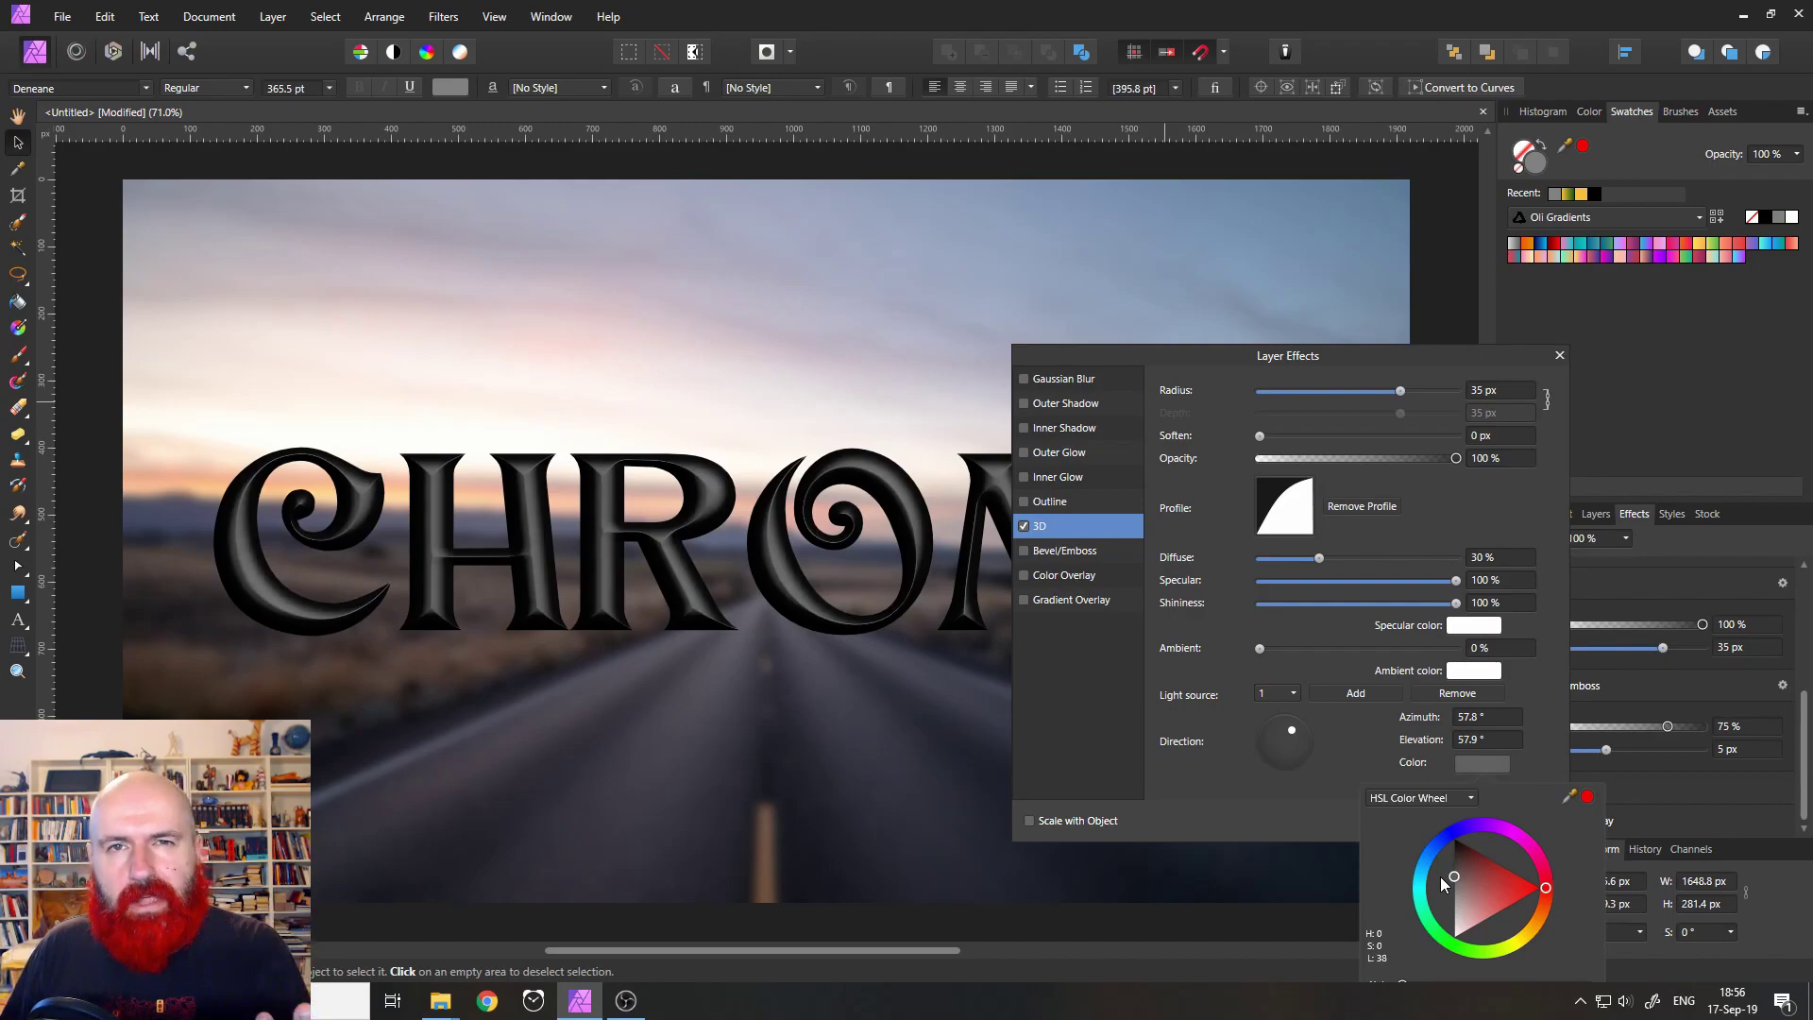
{"action": "left_click_drag", "start_coordinate": [1441, 876], "coordinate": [1432, 960]}
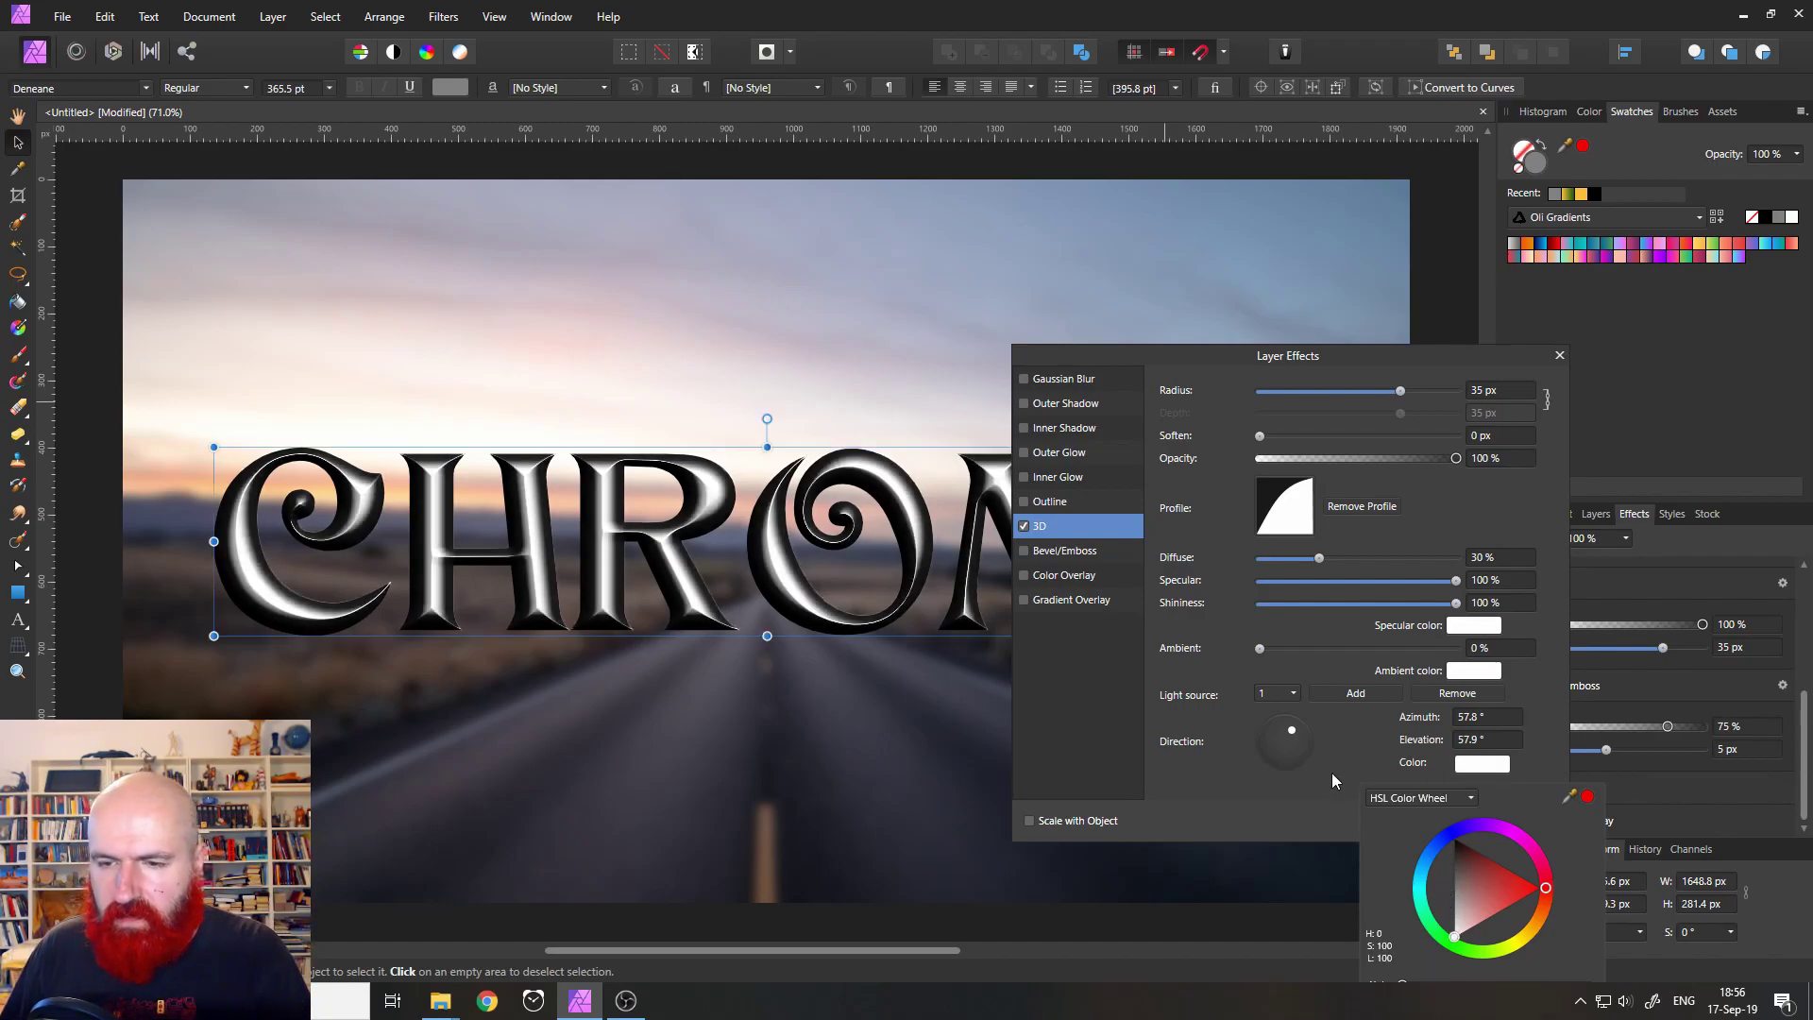
{"action": "left_click_drag", "start_coordinate": [1292, 728], "coordinate": [1295, 735]}
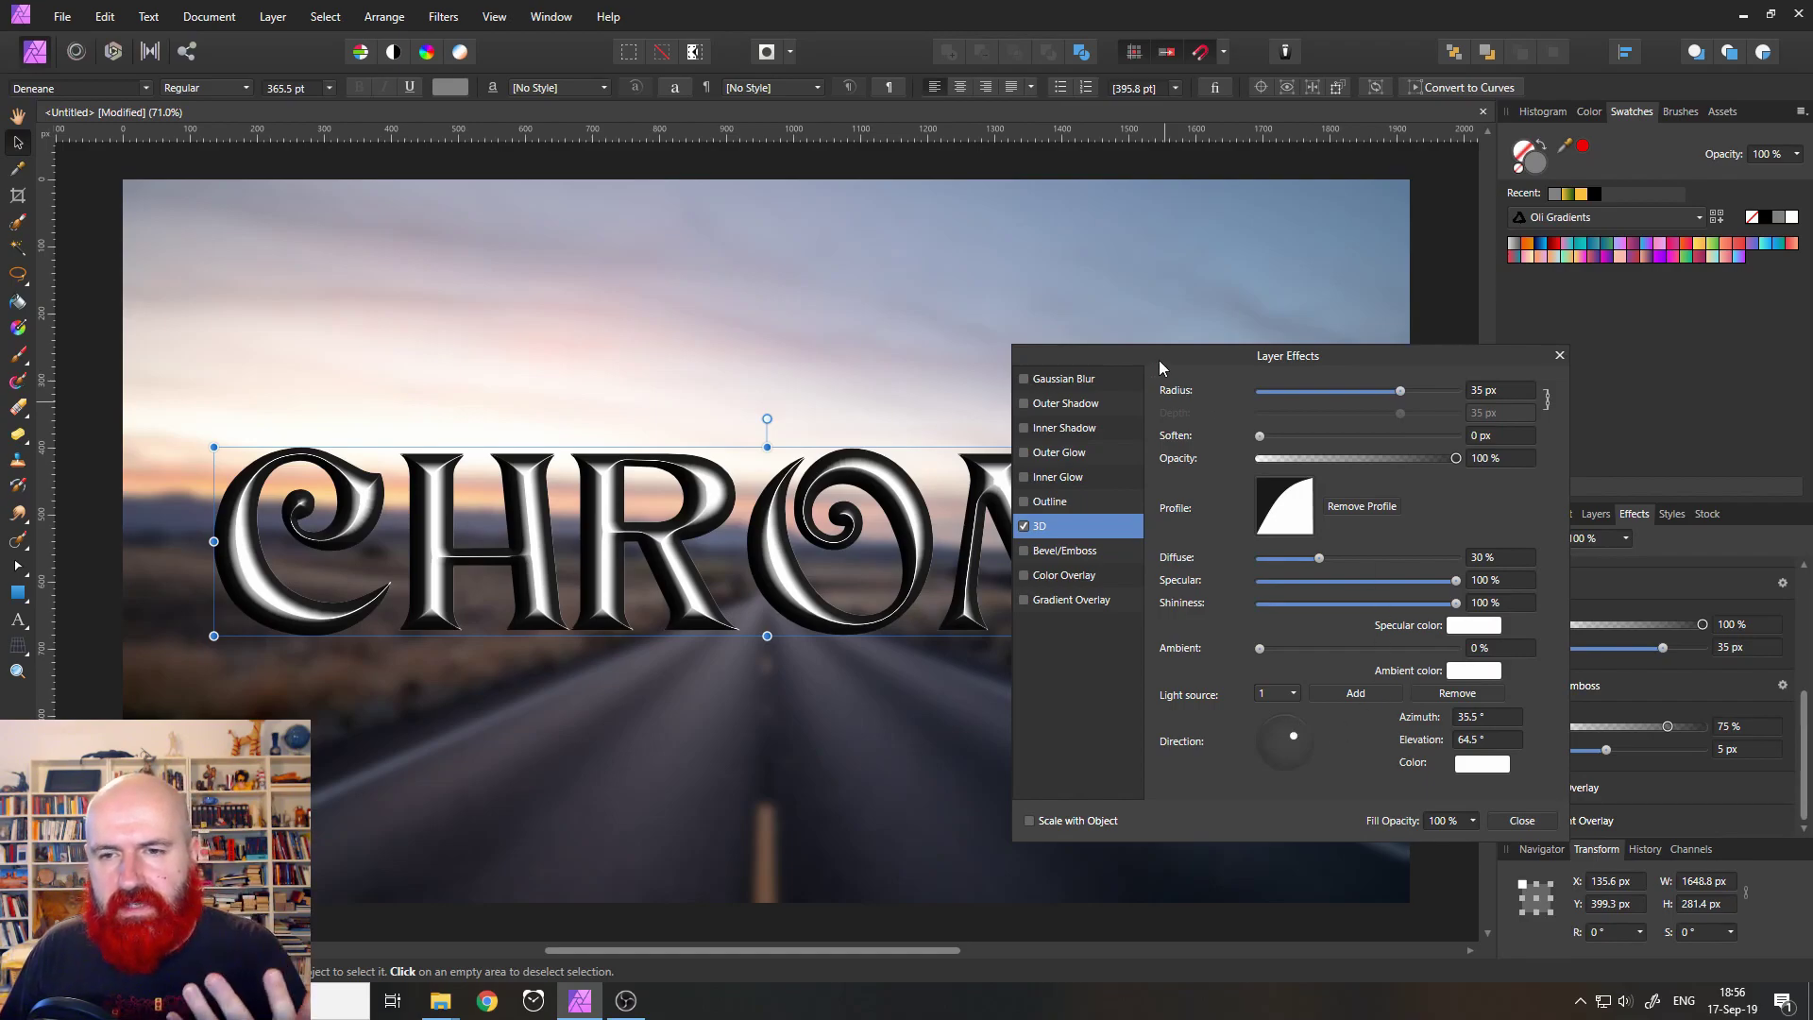
{"action": "left_click_drag", "start_coordinate": [1156, 357], "coordinate": [1261, 378]}
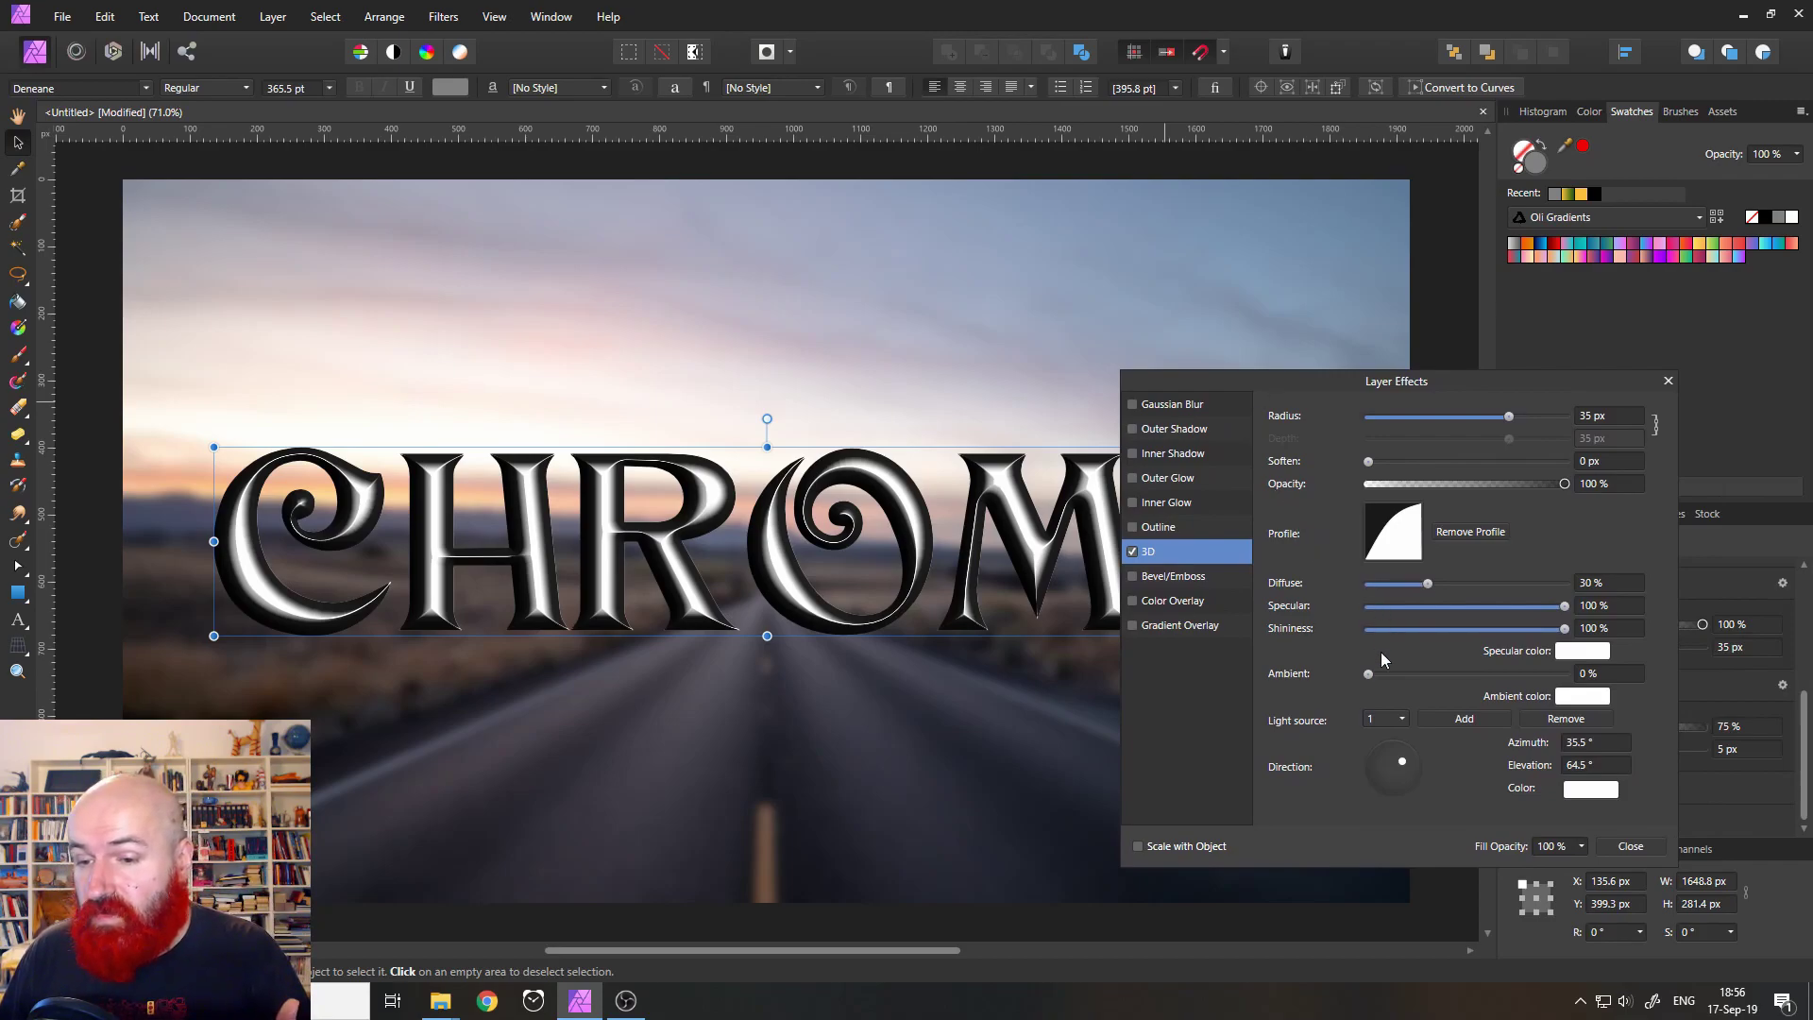
Step: Add a dark blue second 3D light aimed from the upper left at 114.7° azimuth, 47.3° elevation
{"action": "left_click", "coordinate": [1449, 723]}
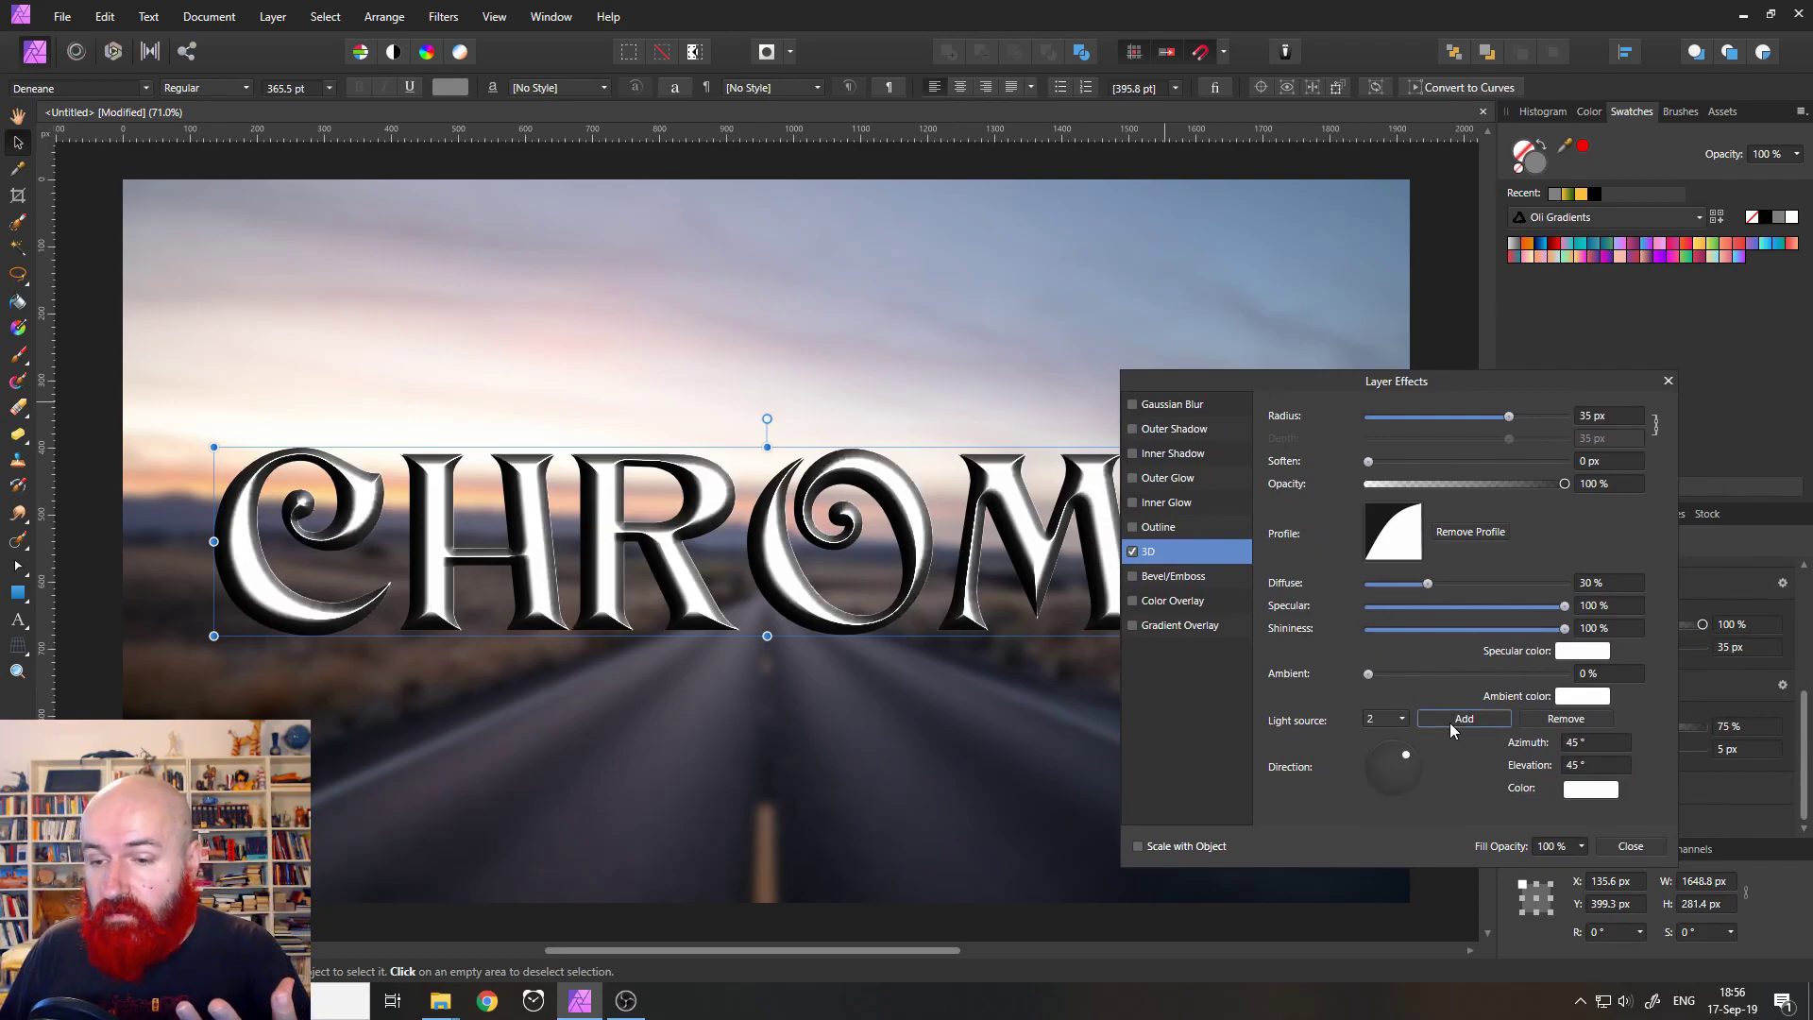
{"action": "left_click", "coordinate": [1590, 791]}
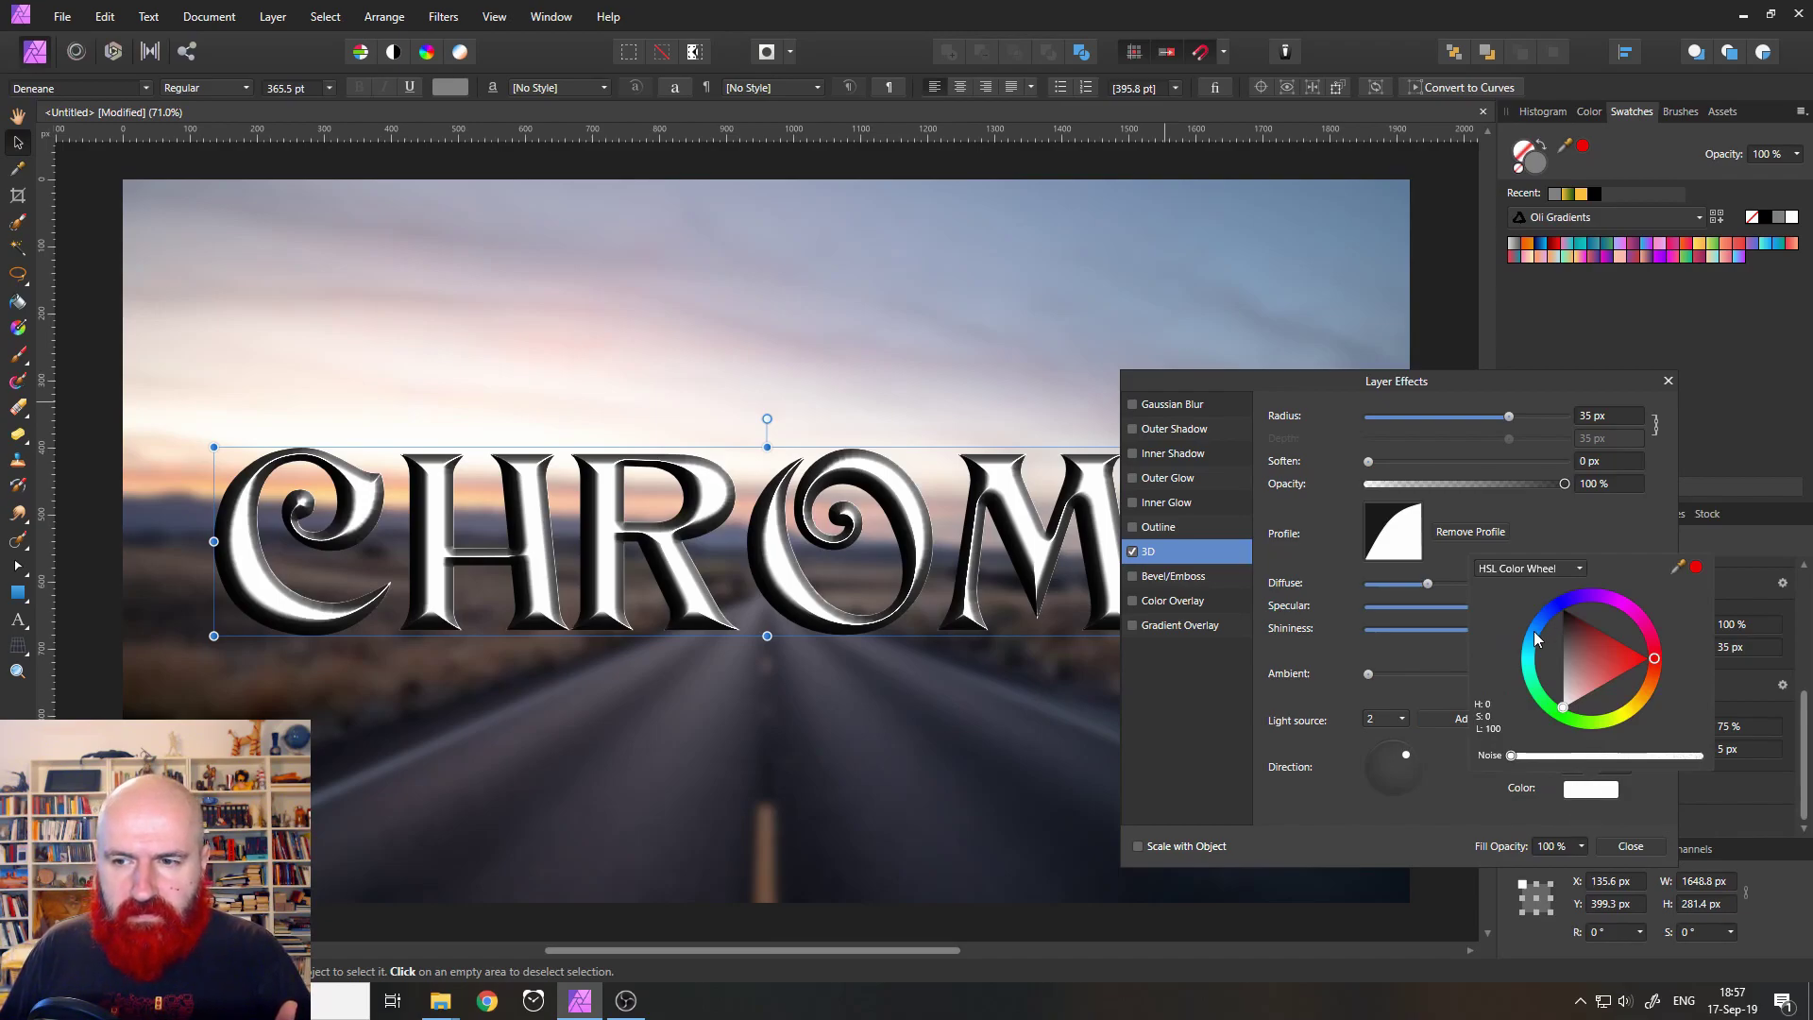
{"action": "left_click", "coordinate": [1535, 634]}
{"action": "mouse_move", "coordinate": [1590, 682]}
{"action": "left_mouse_down"}
{"action": "mouse_move", "coordinate": [1576, 678]}
{"action": "mouse_move", "coordinate": [1590, 697]}
{"action": "left_mouse_up"}
{"action": "left_click_drag", "start_coordinate": [1533, 631], "coordinate": [1537, 626]}
{"action": "left_click_drag", "start_coordinate": [1594, 694], "coordinate": [1589, 686]}
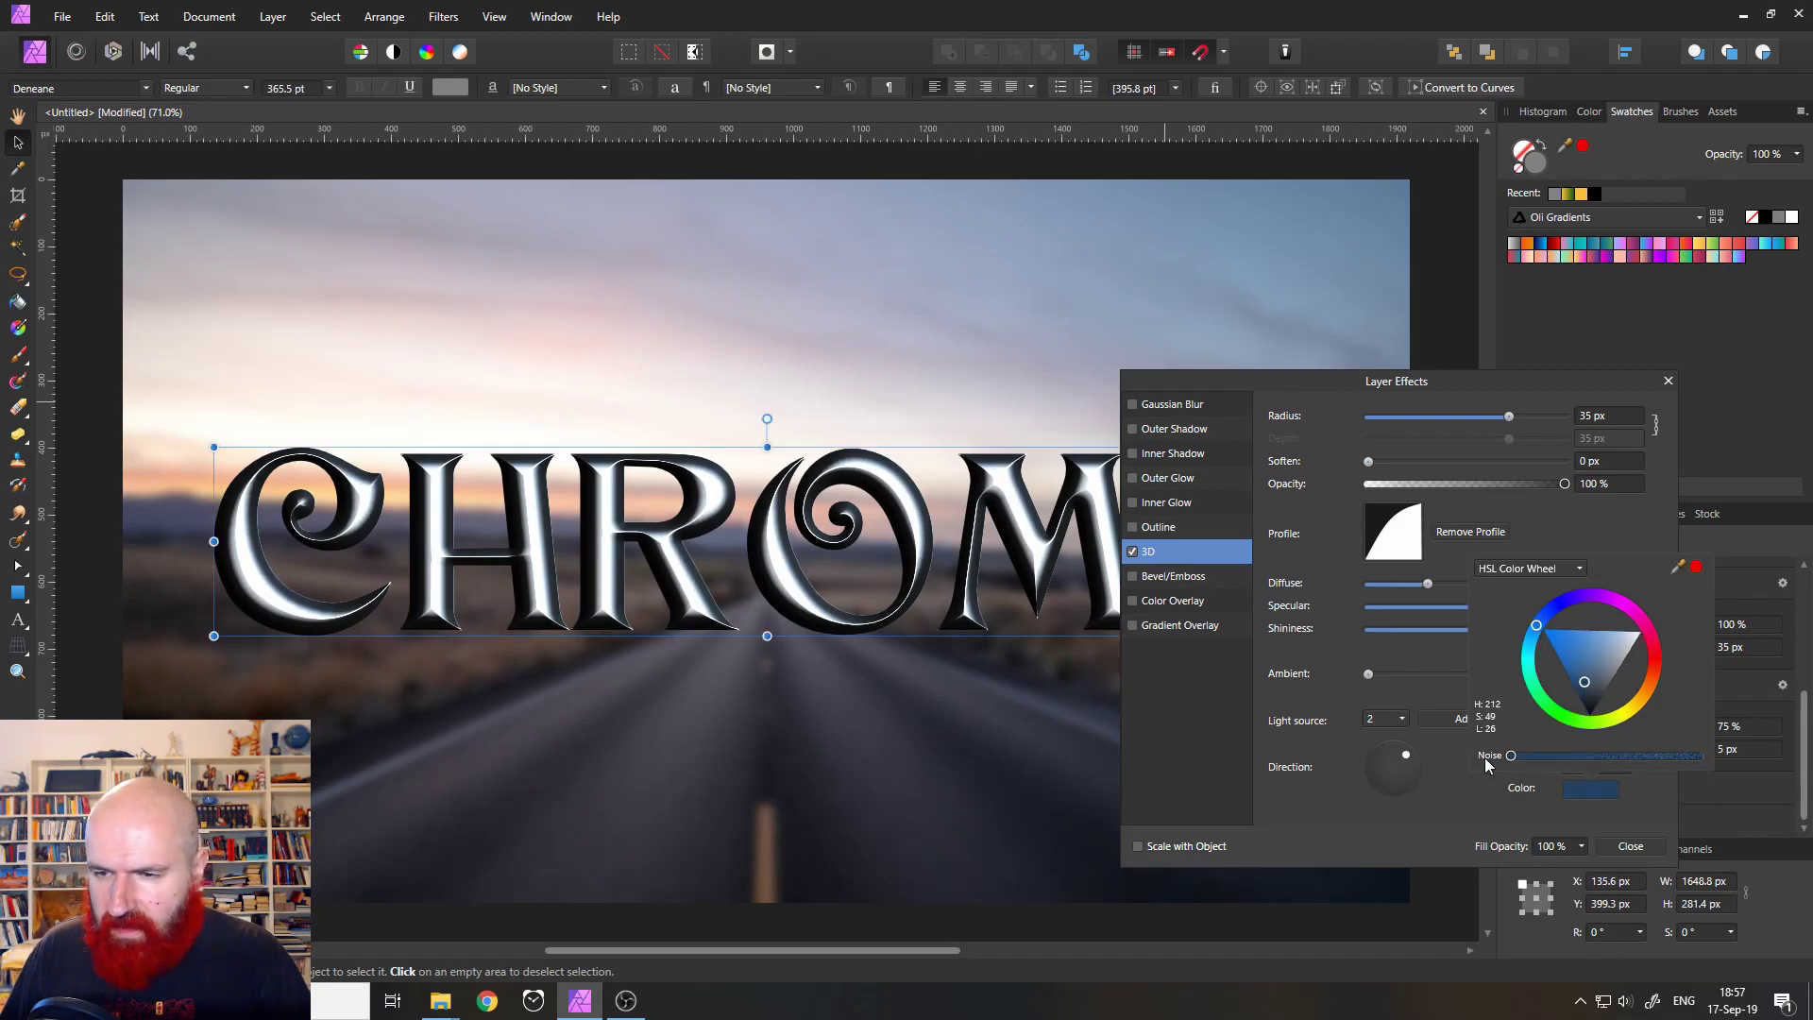
{"action": "left_click_drag", "start_coordinate": [1407, 756], "coordinate": [1386, 750]}
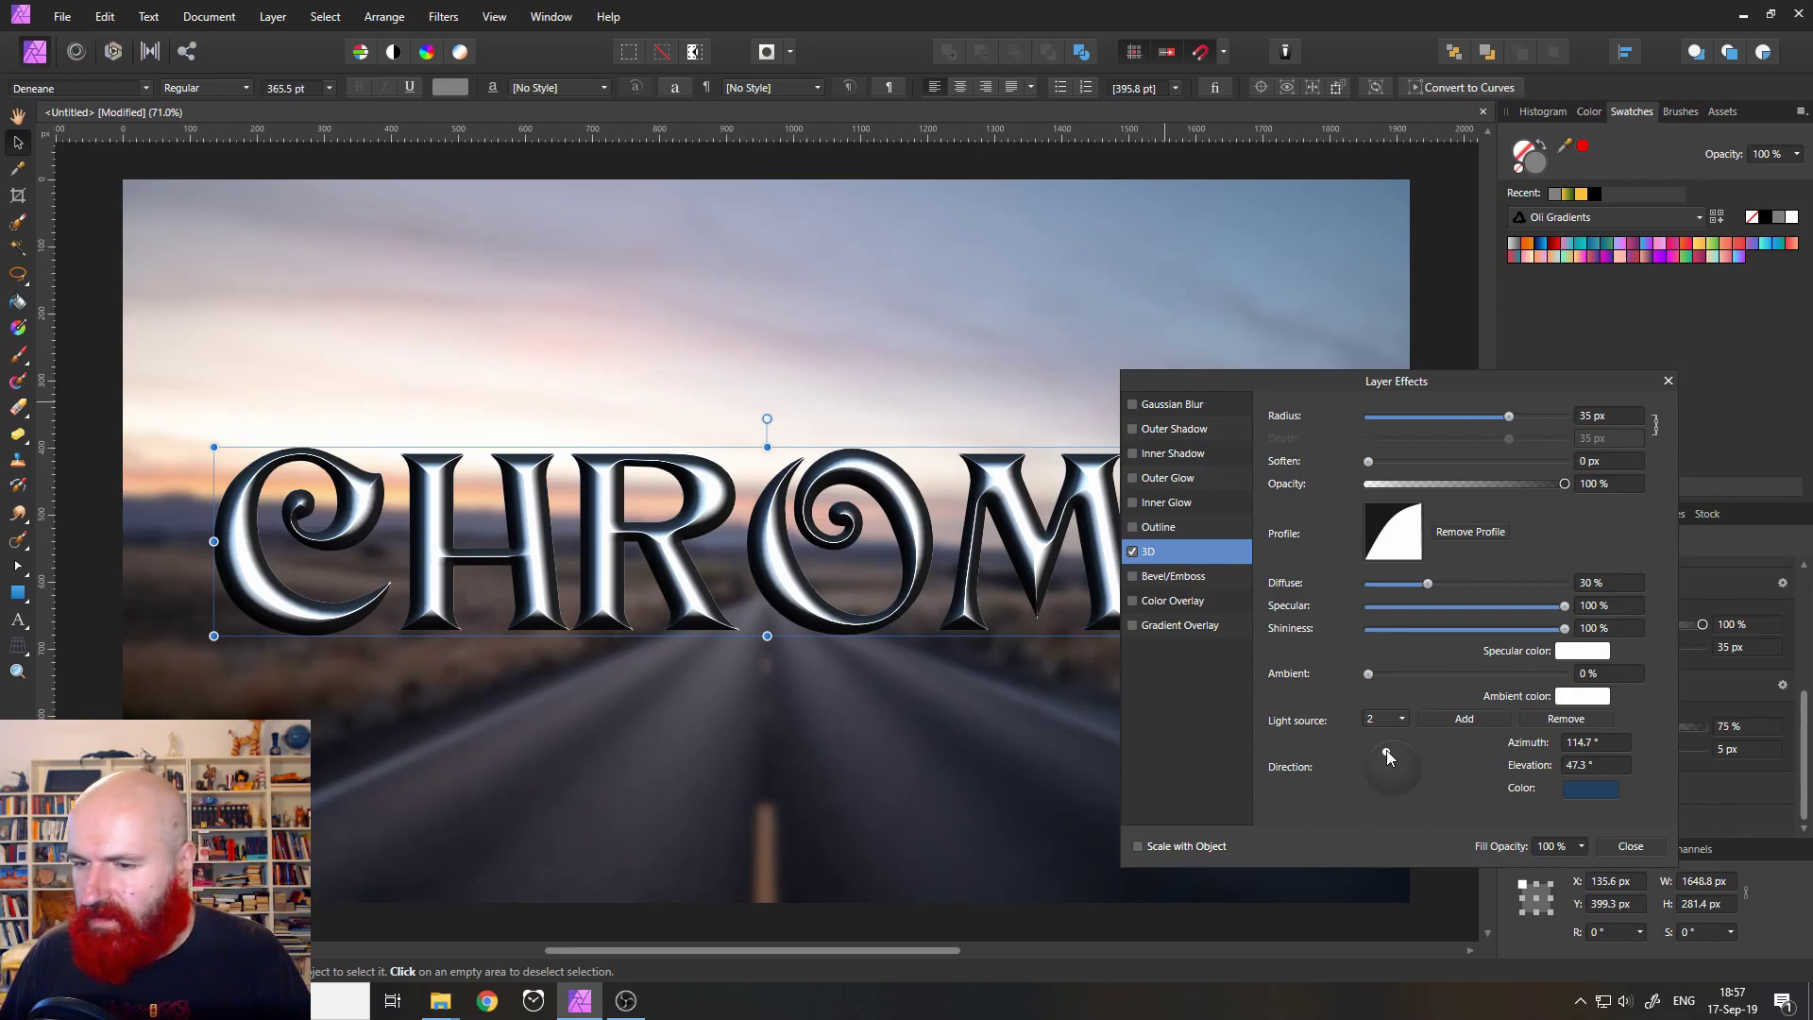
Step: Re-aim the second light from above at 119.9° azimuth, 50.6° elevation and darken it to navy
{"action": "left_click", "coordinate": [1583, 789]}
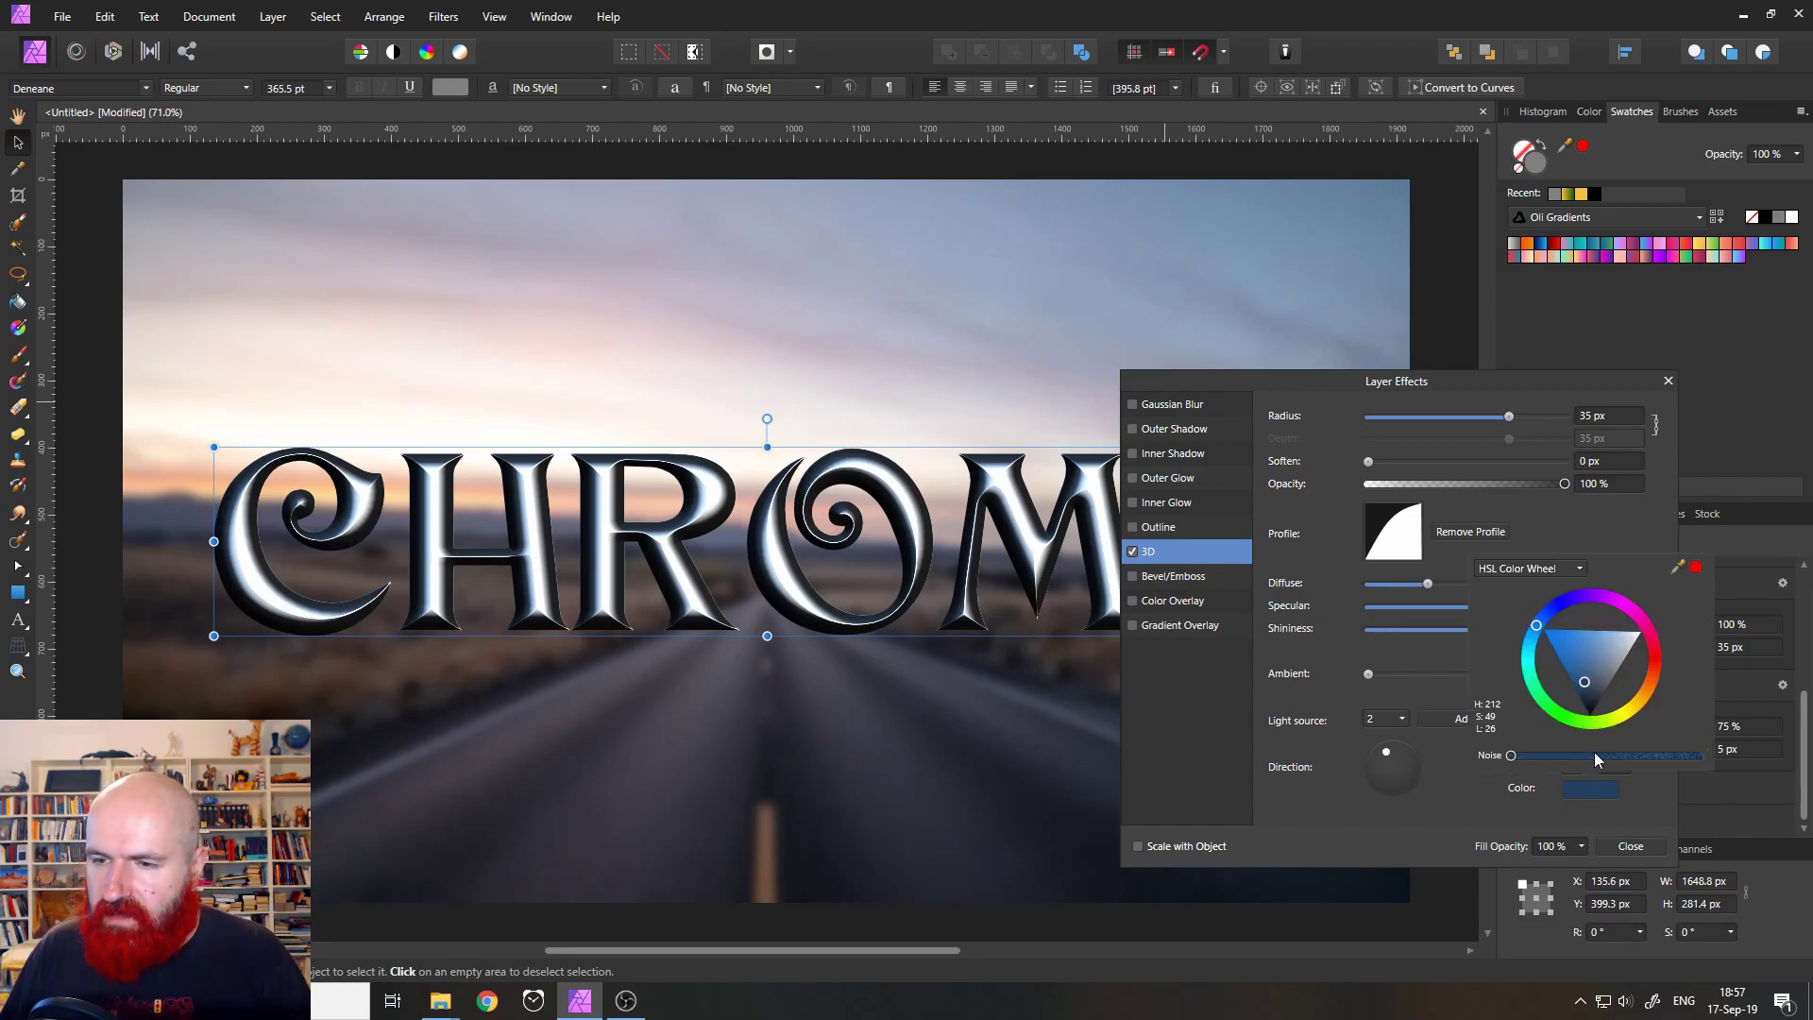
{"action": "left_click", "coordinate": [1561, 650]}
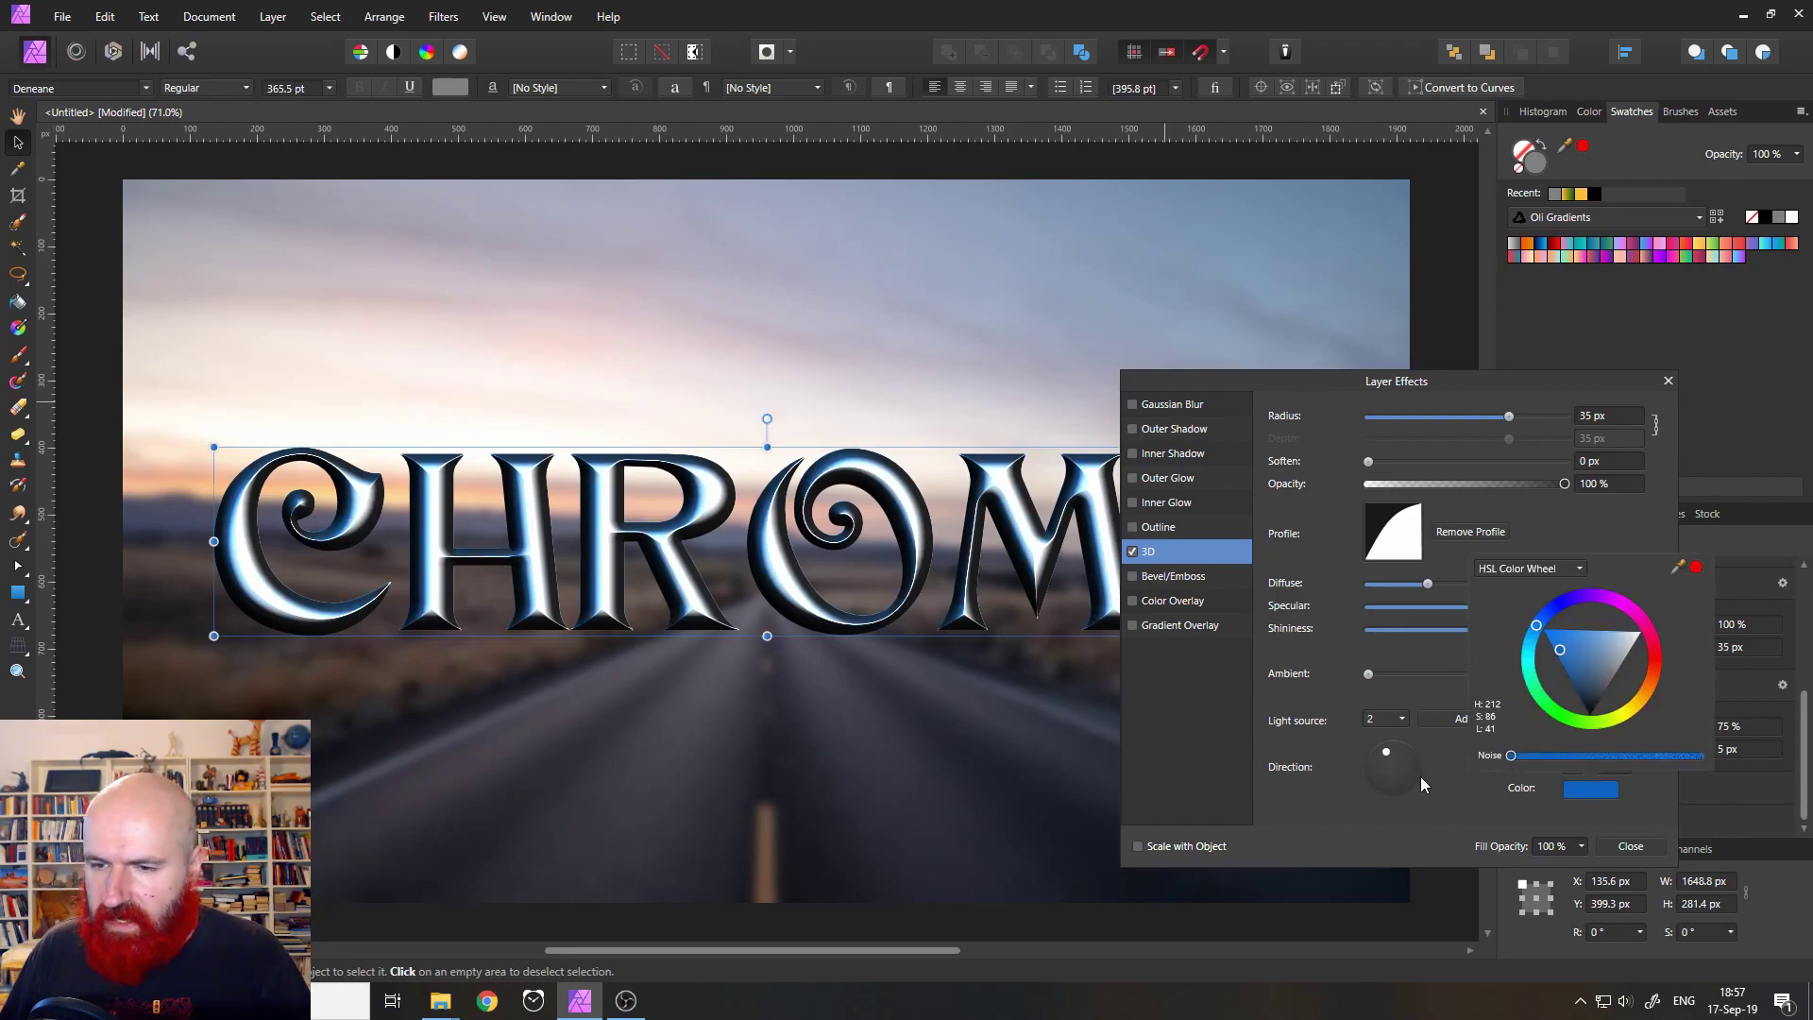
{"action": "left_click_drag", "start_coordinate": [1387, 752], "coordinate": [1385, 804]}
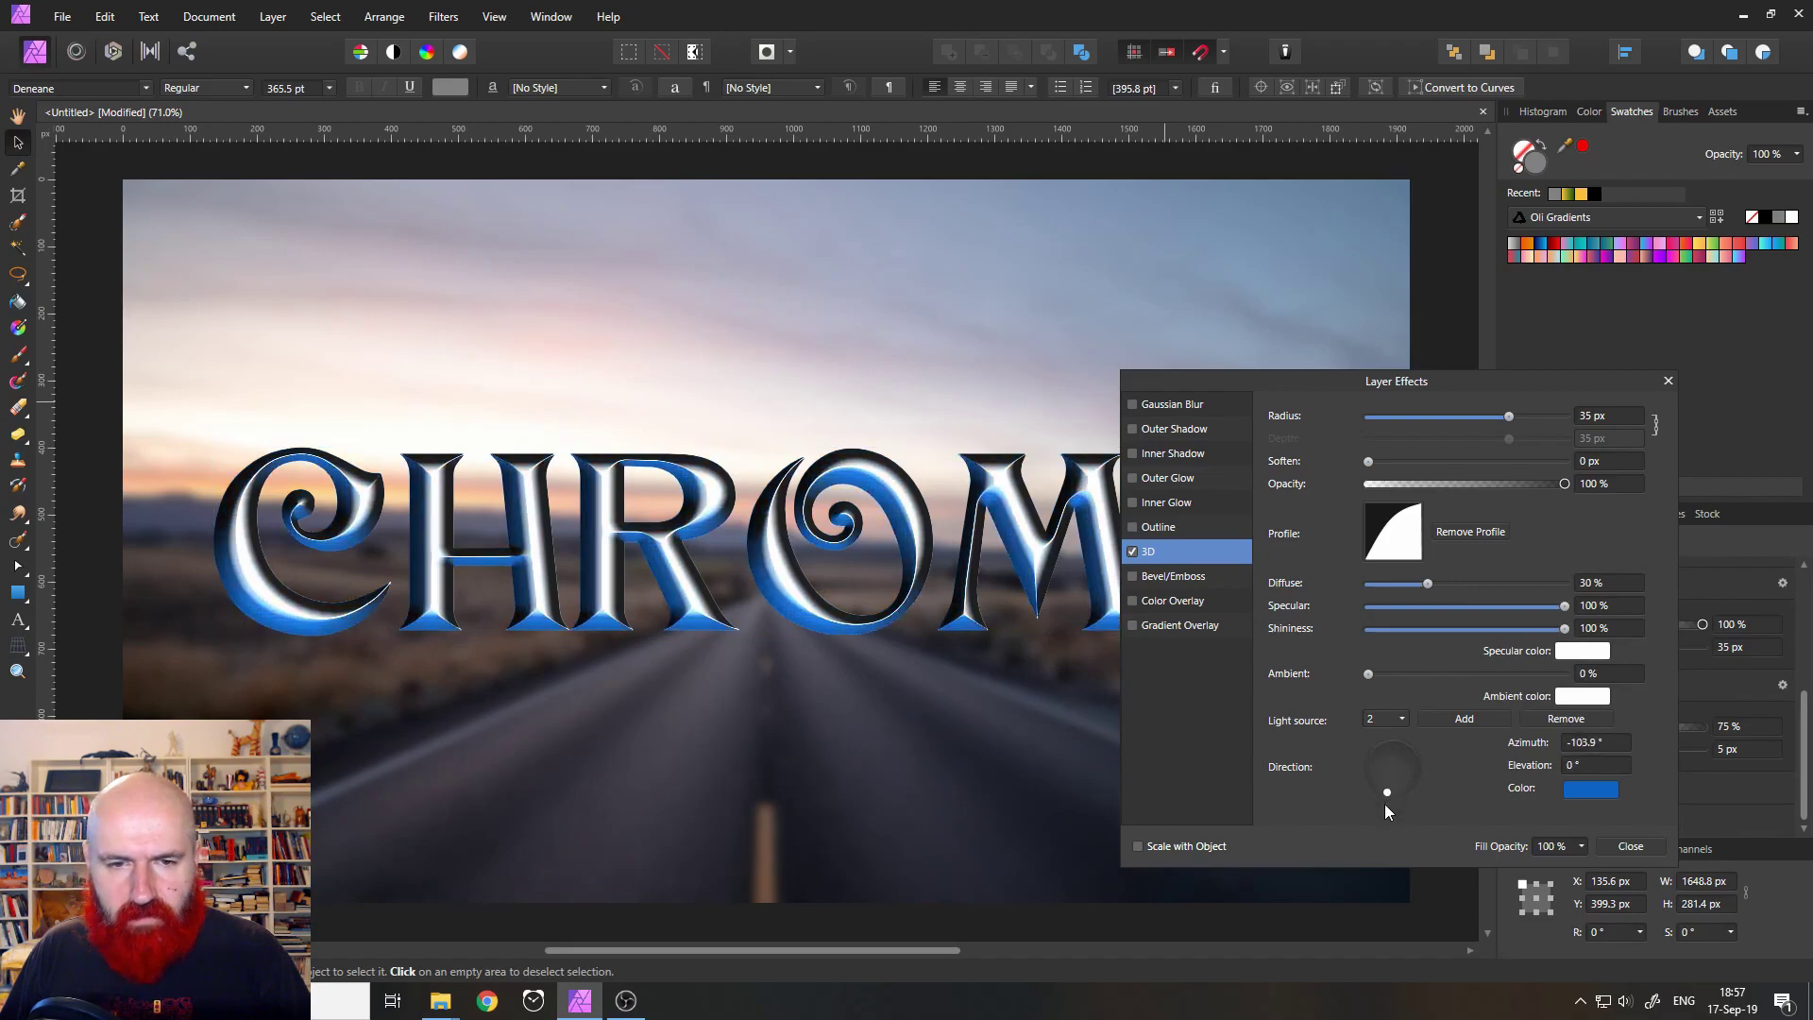
{"action": "left_click_drag", "start_coordinate": [1222, 377], "coordinate": [1499, 410]}
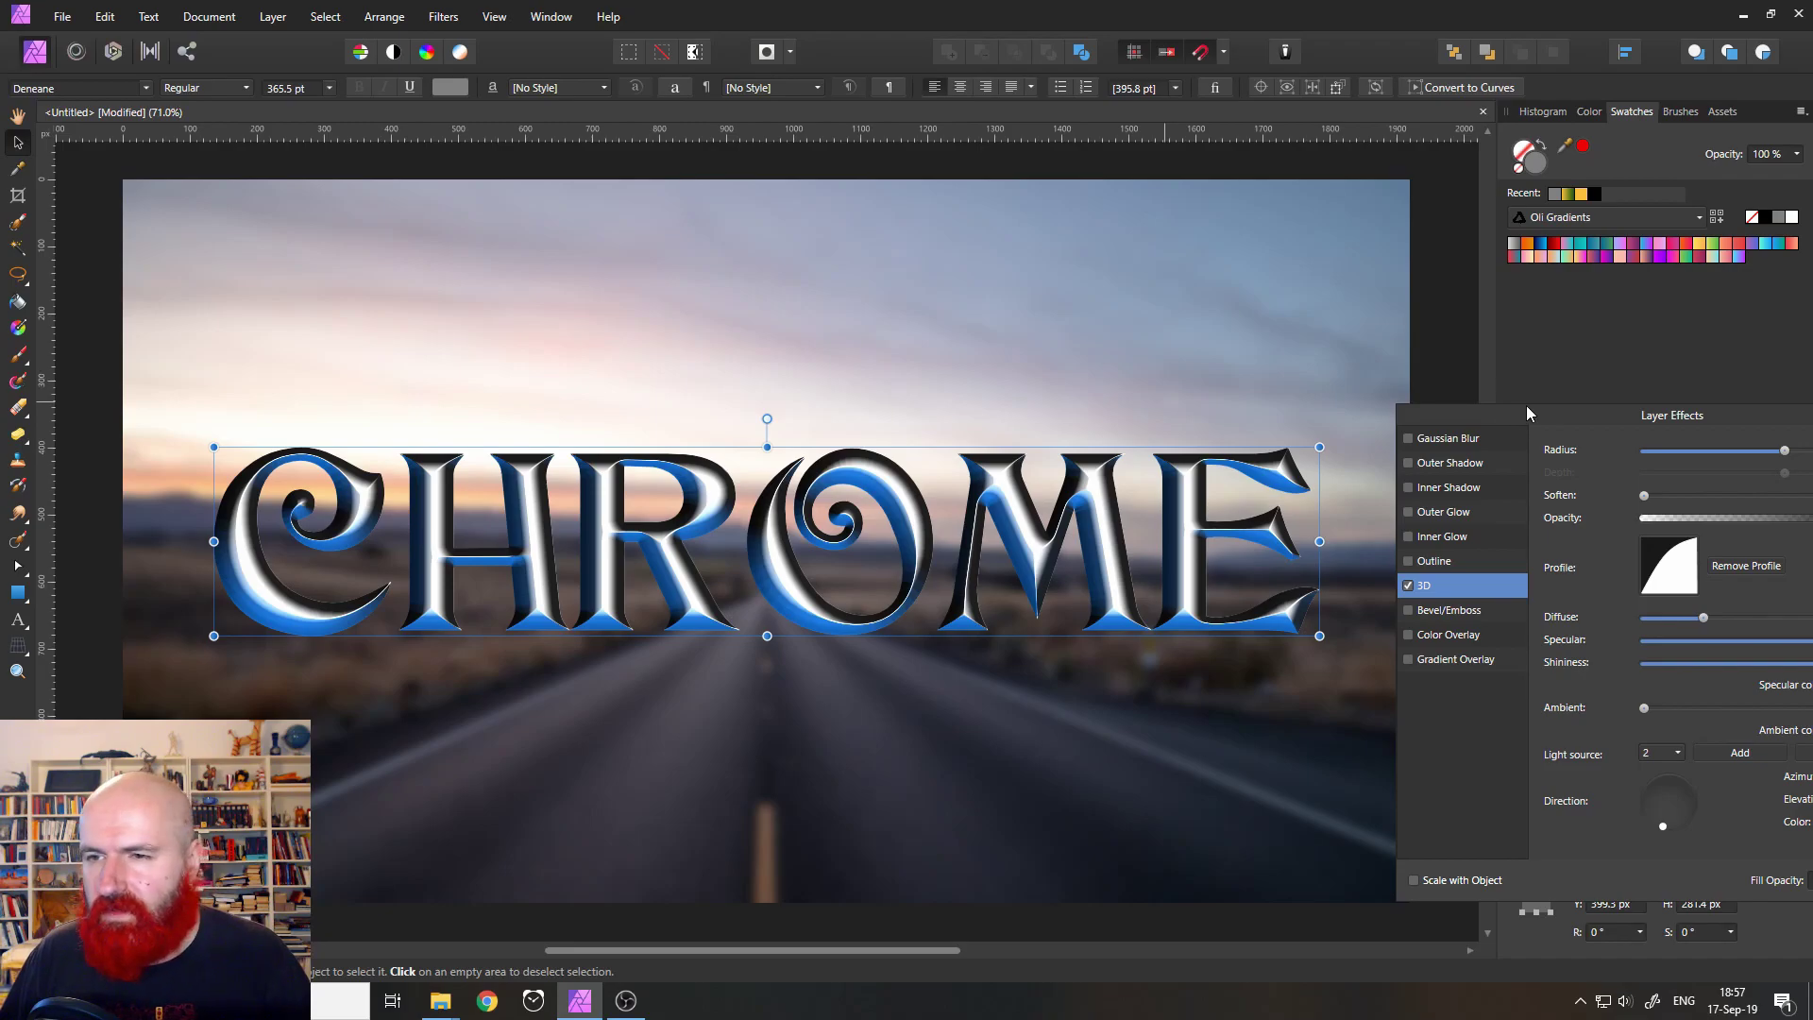
{"action": "left_click_drag", "start_coordinate": [1526, 405], "coordinate": [1055, 391]}
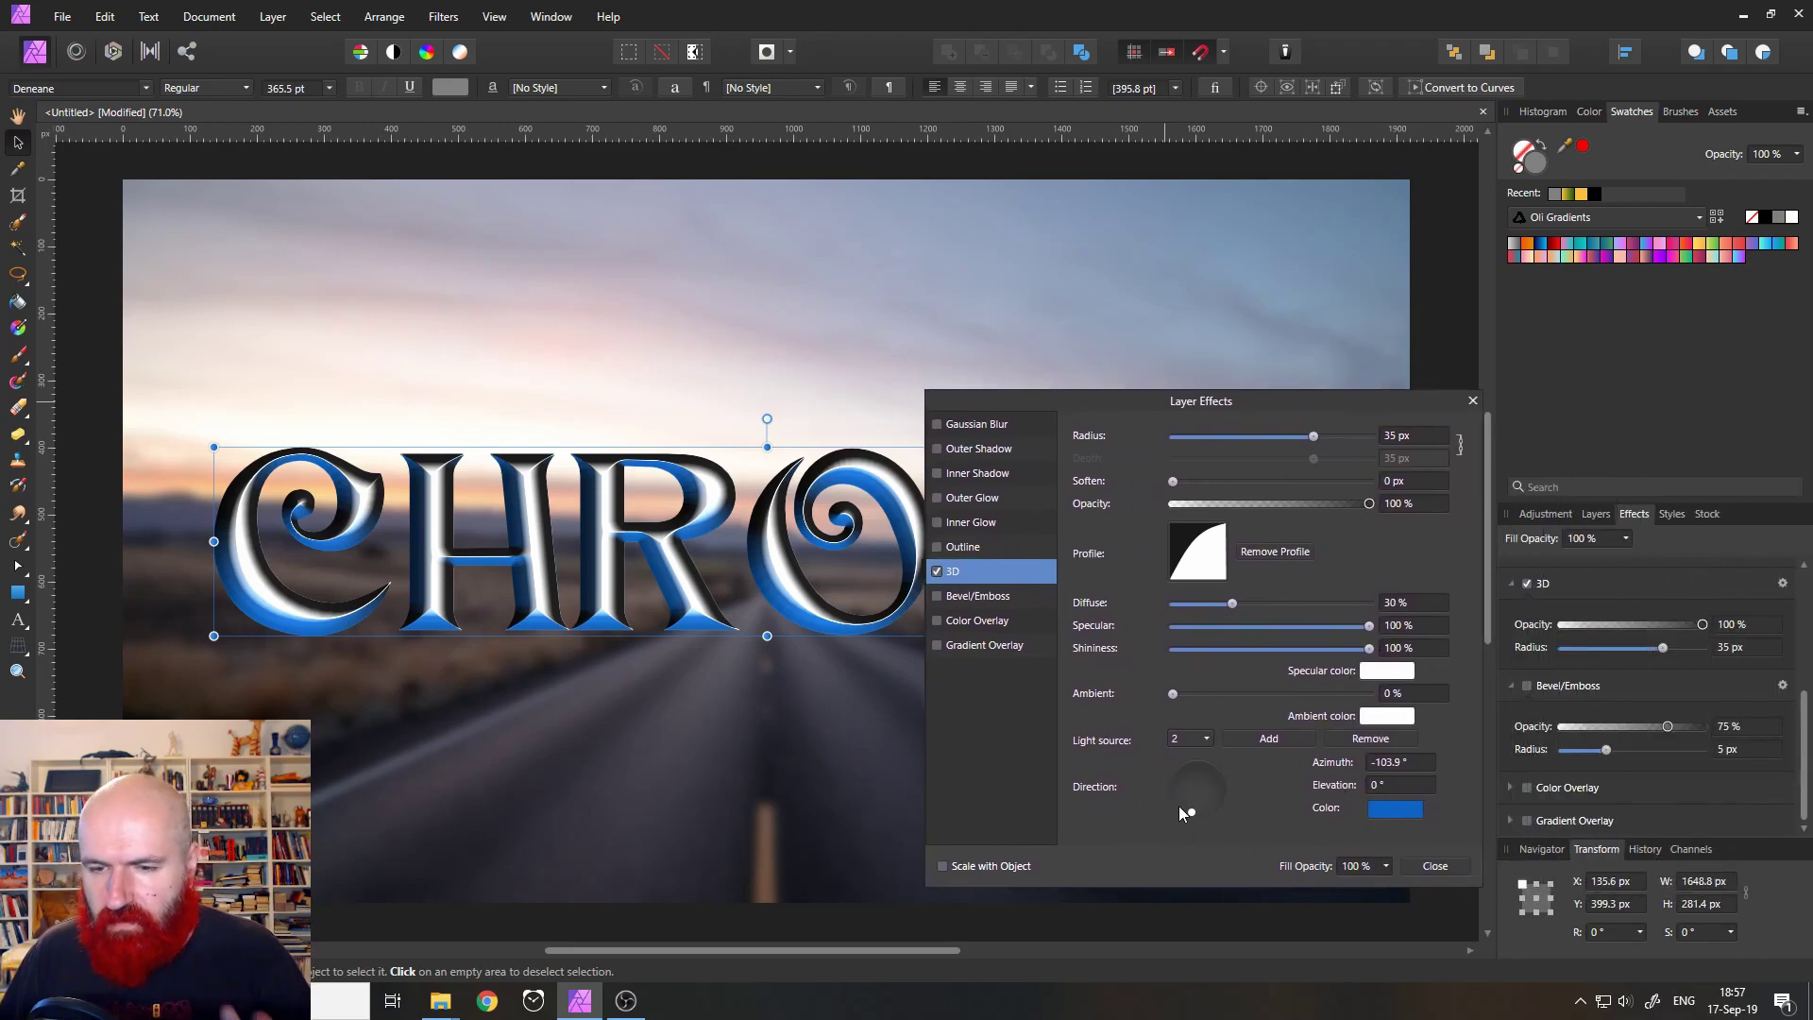
{"action": "left_click_drag", "start_coordinate": [1193, 810], "coordinate": [1190, 773]}
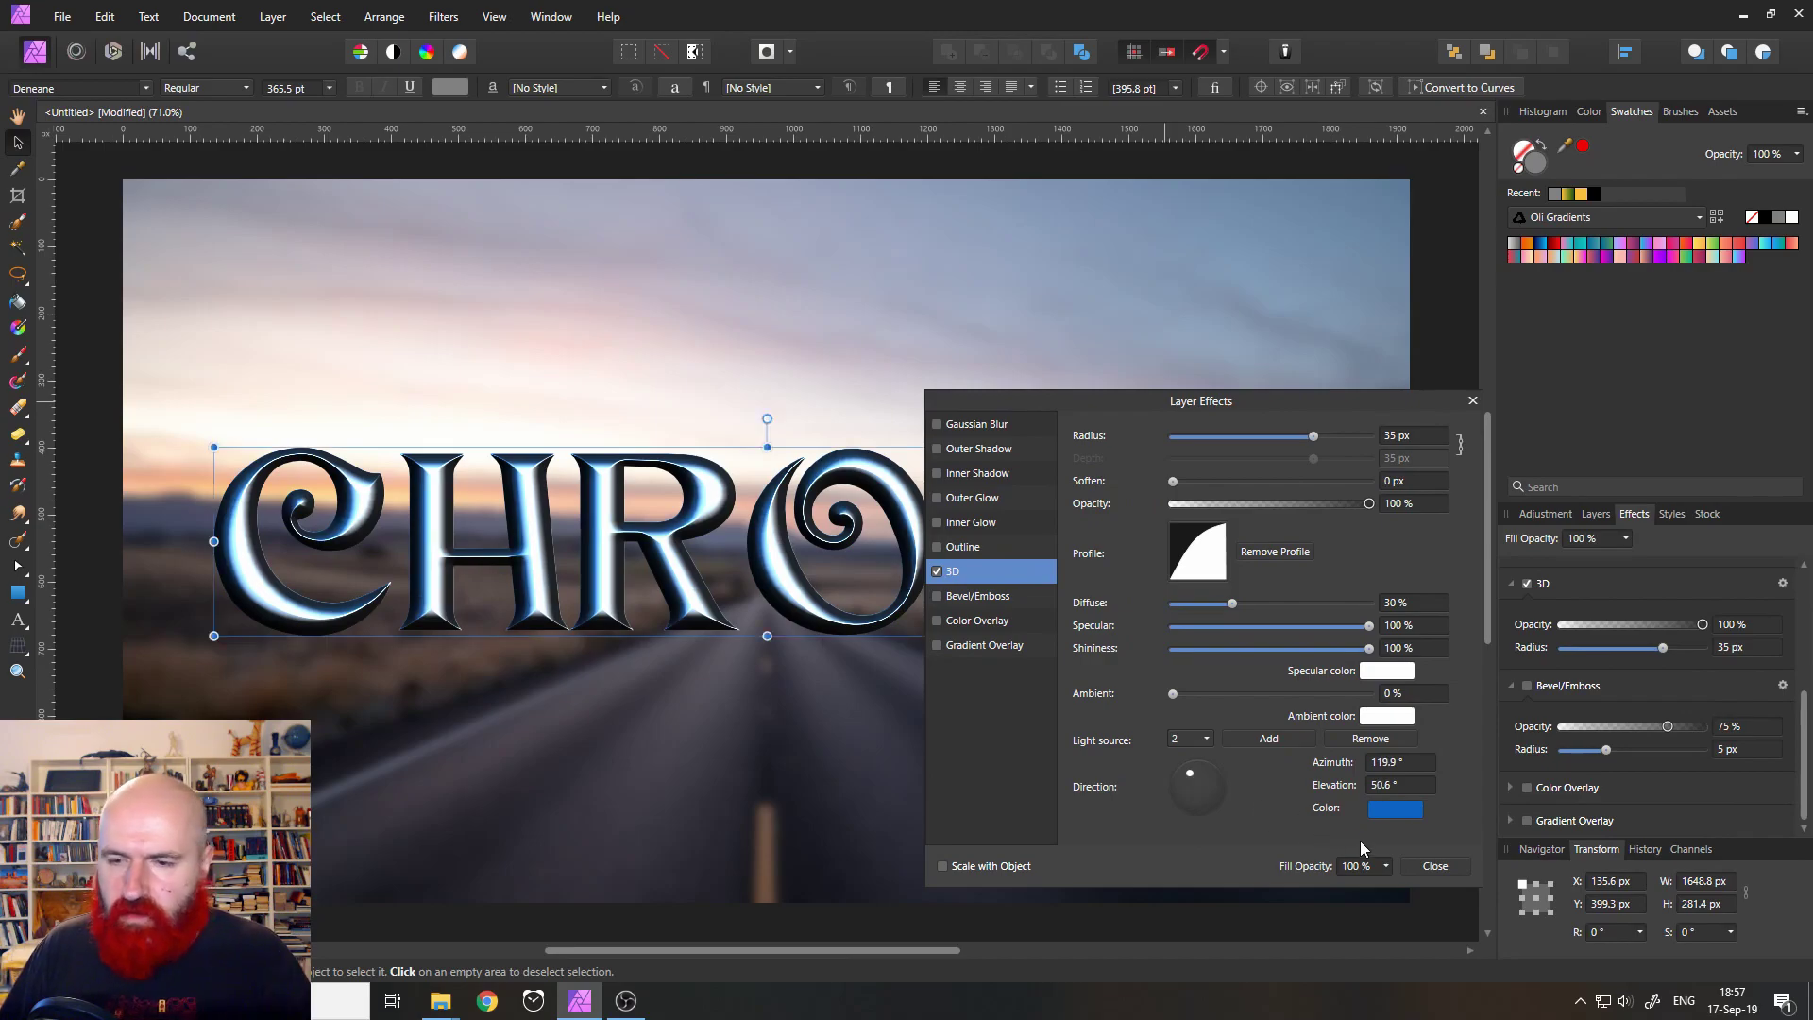
{"action": "left_click", "coordinate": [1394, 810]}
{"action": "mouse_move", "coordinate": [1380, 693]}
{"action": "left_mouse_down"}
{"action": "mouse_move", "coordinate": [1374, 710]}
{"action": "mouse_move", "coordinate": [1385, 697]}
{"action": "left_mouse_up"}
Step: Add a mid-grey third light aimed from the lower right at -10.7° azimuth, 51.1° elevation
{"action": "left_click", "coordinate": [1362, 540]}
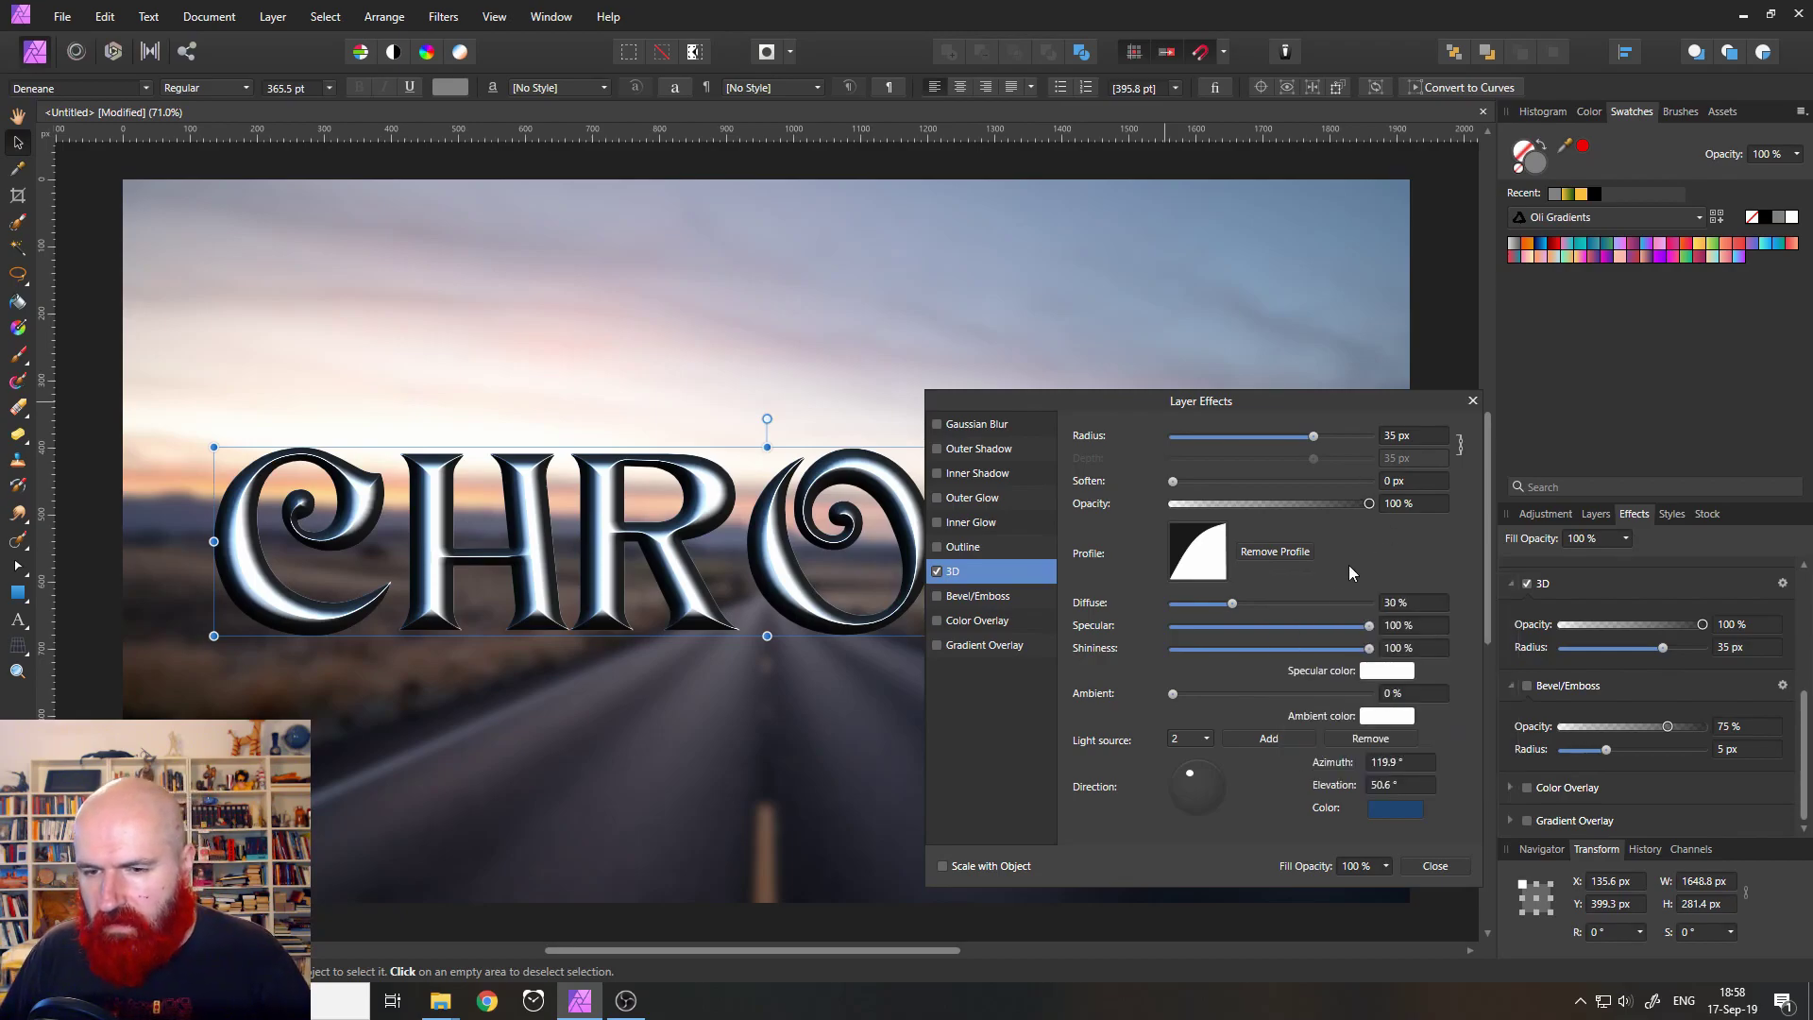
{"action": "left_click", "coordinate": [1277, 742]}
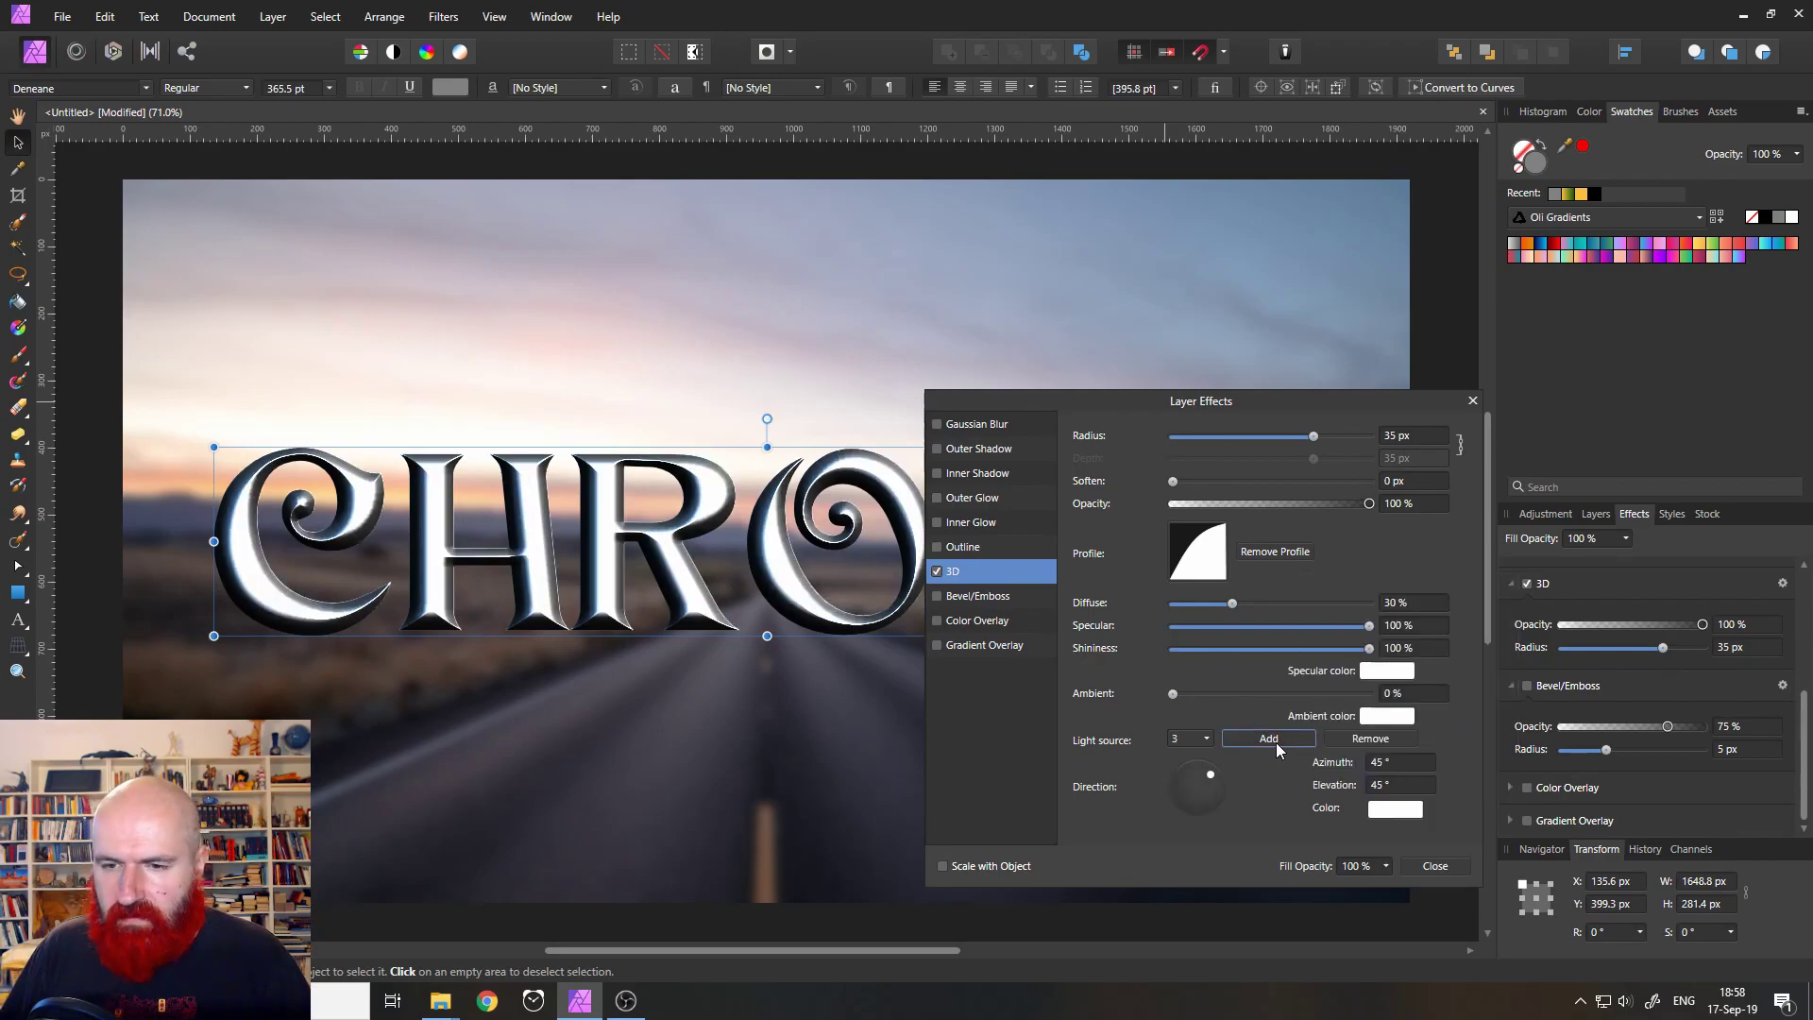
{"action": "left_click", "coordinate": [1392, 810]}
{"action": "left_click", "coordinate": [1368, 680]}
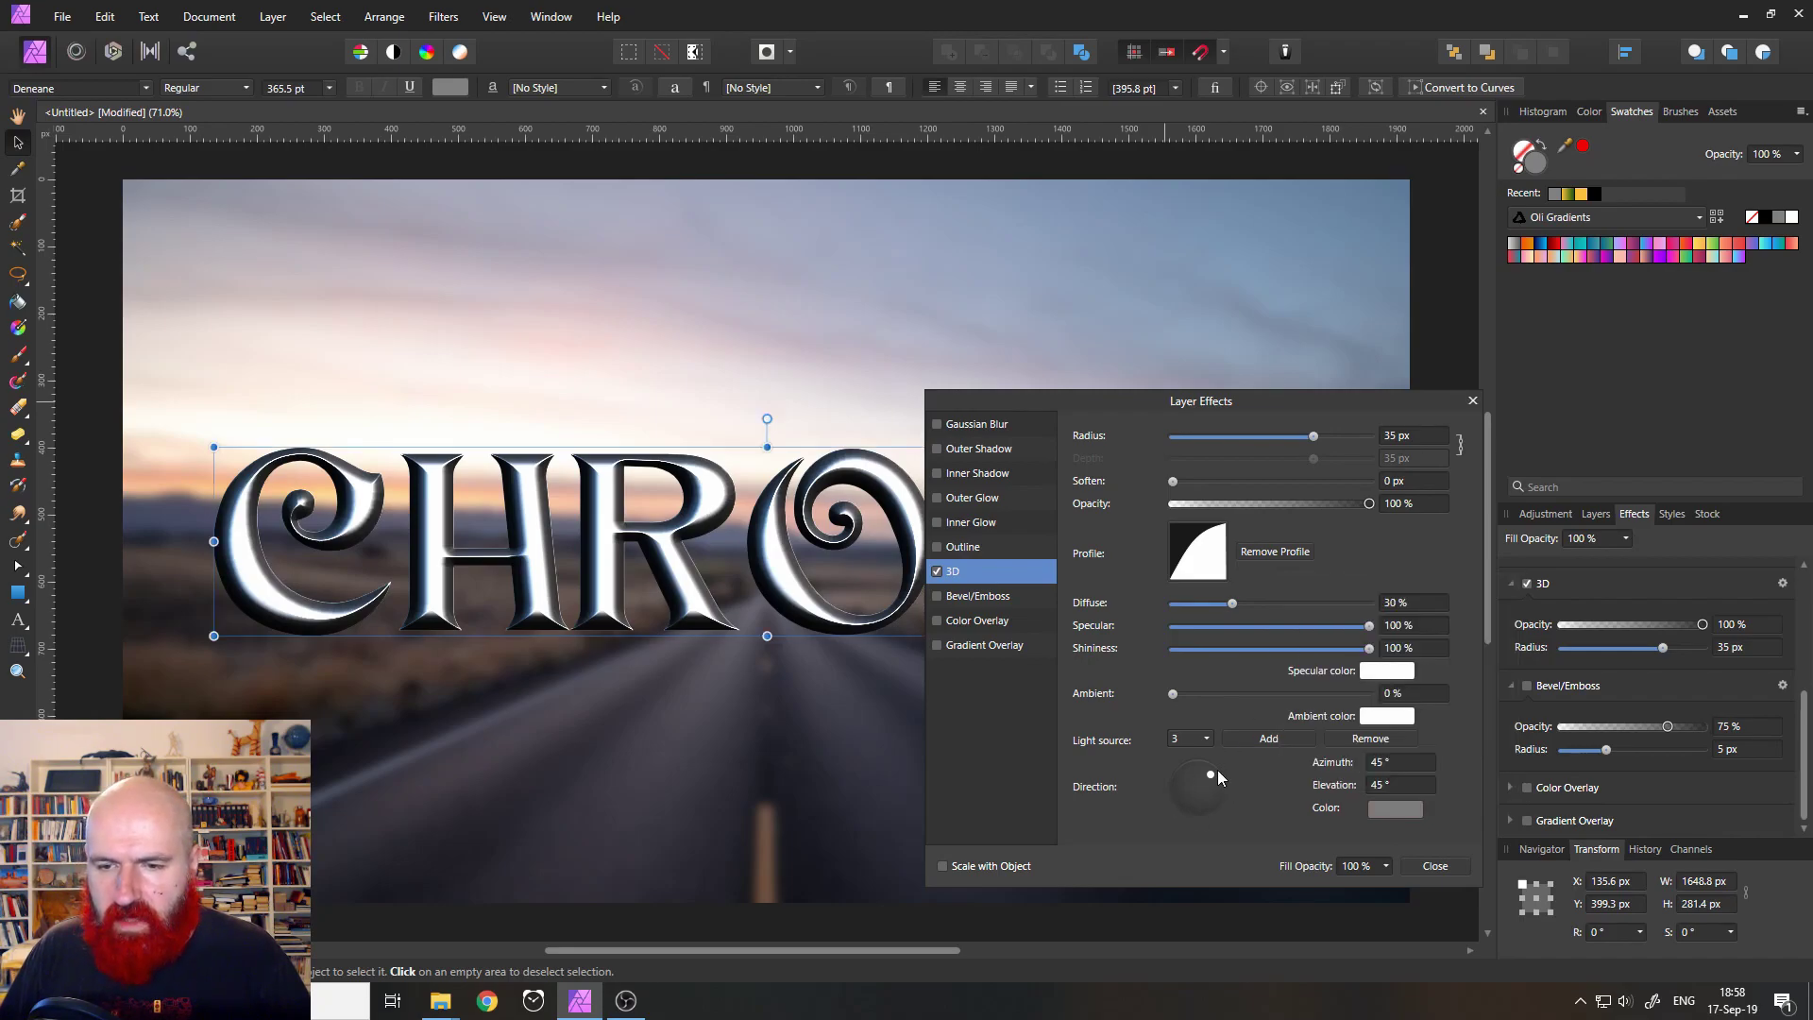
{"action": "mouse_move", "coordinate": [1210, 774]}
{"action": "left_mouse_down"}
{"action": "mouse_move", "coordinate": [1220, 786]}
{"action": "mouse_move", "coordinate": [1190, 763]}
{"action": "mouse_move", "coordinate": [1217, 778]}
{"action": "mouse_move", "coordinate": [1180, 788]}
{"action": "mouse_move", "coordinate": [1192, 807]}
{"action": "mouse_move", "coordinate": [1213, 797]}
{"action": "mouse_move", "coordinate": [1197, 806]}
{"action": "mouse_move", "coordinate": [1209, 797]}
{"action": "mouse_move", "coordinate": [1175, 757]}
{"action": "mouse_move", "coordinate": [1164, 771]}
{"action": "mouse_move", "coordinate": [1182, 752]}
{"action": "mouse_move", "coordinate": [1184, 784]}
{"action": "mouse_move", "coordinate": [1203, 778]}
{"action": "mouse_move", "coordinate": [1221, 808]}
{"action": "mouse_move", "coordinate": [1216, 791]}
{"action": "left_mouse_up"}
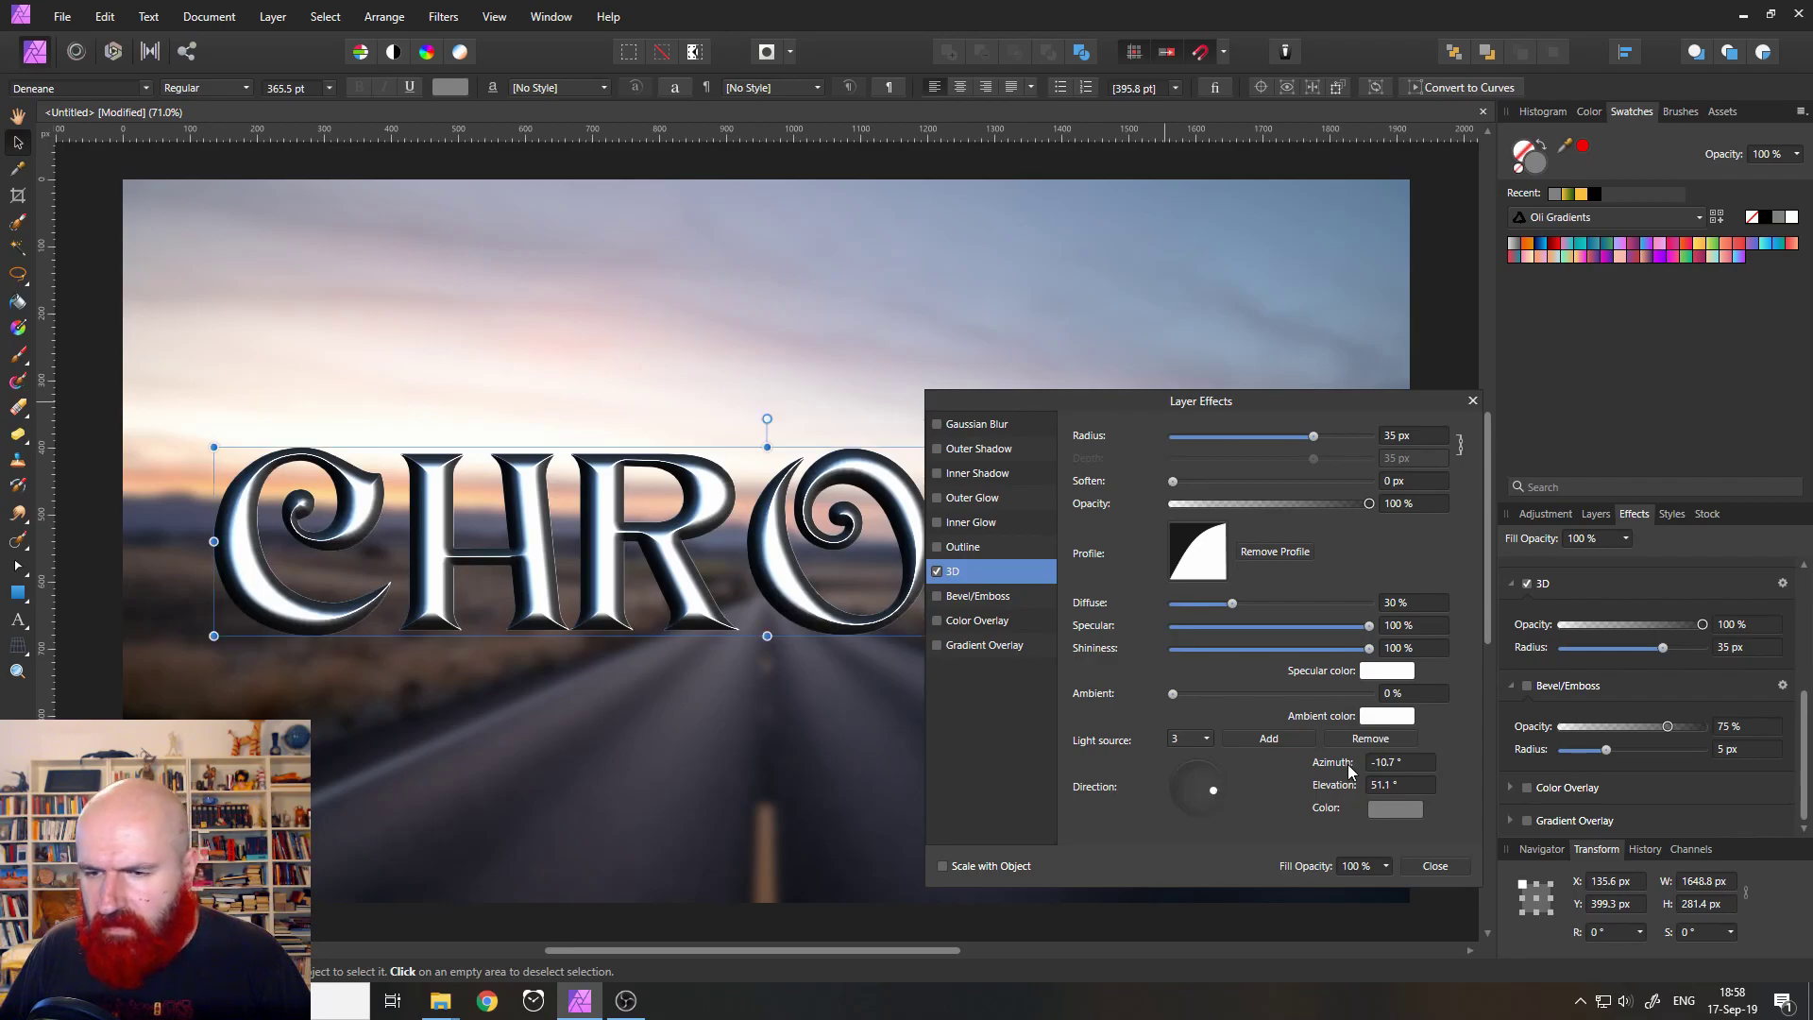
Step: Add a neutral dark grey fourth light aimed at 55.3° azimuth and 37.8° elevation
{"action": "left_click", "coordinate": [1260, 742]}
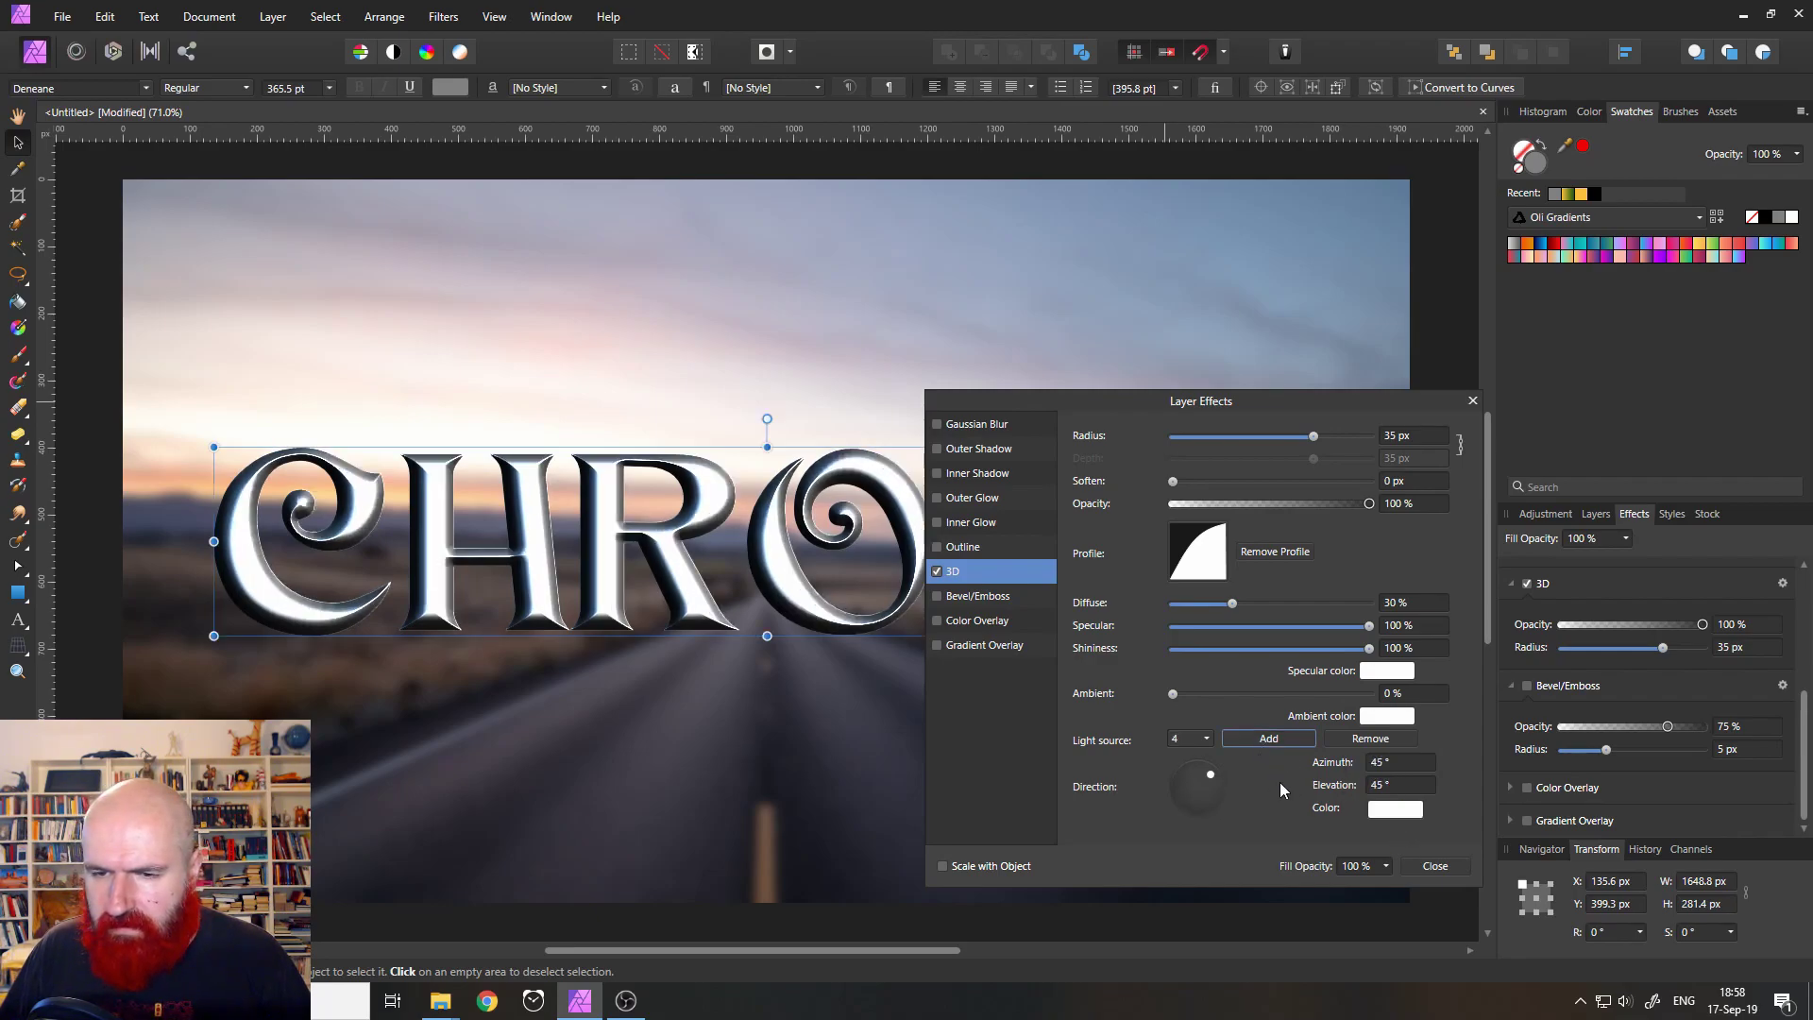
{"action": "left_click", "coordinate": [1394, 809]}
{"action": "left_click", "coordinate": [1372, 664]}
{"action": "left_click_drag", "start_coordinate": [1371, 661], "coordinate": [1350, 656]}
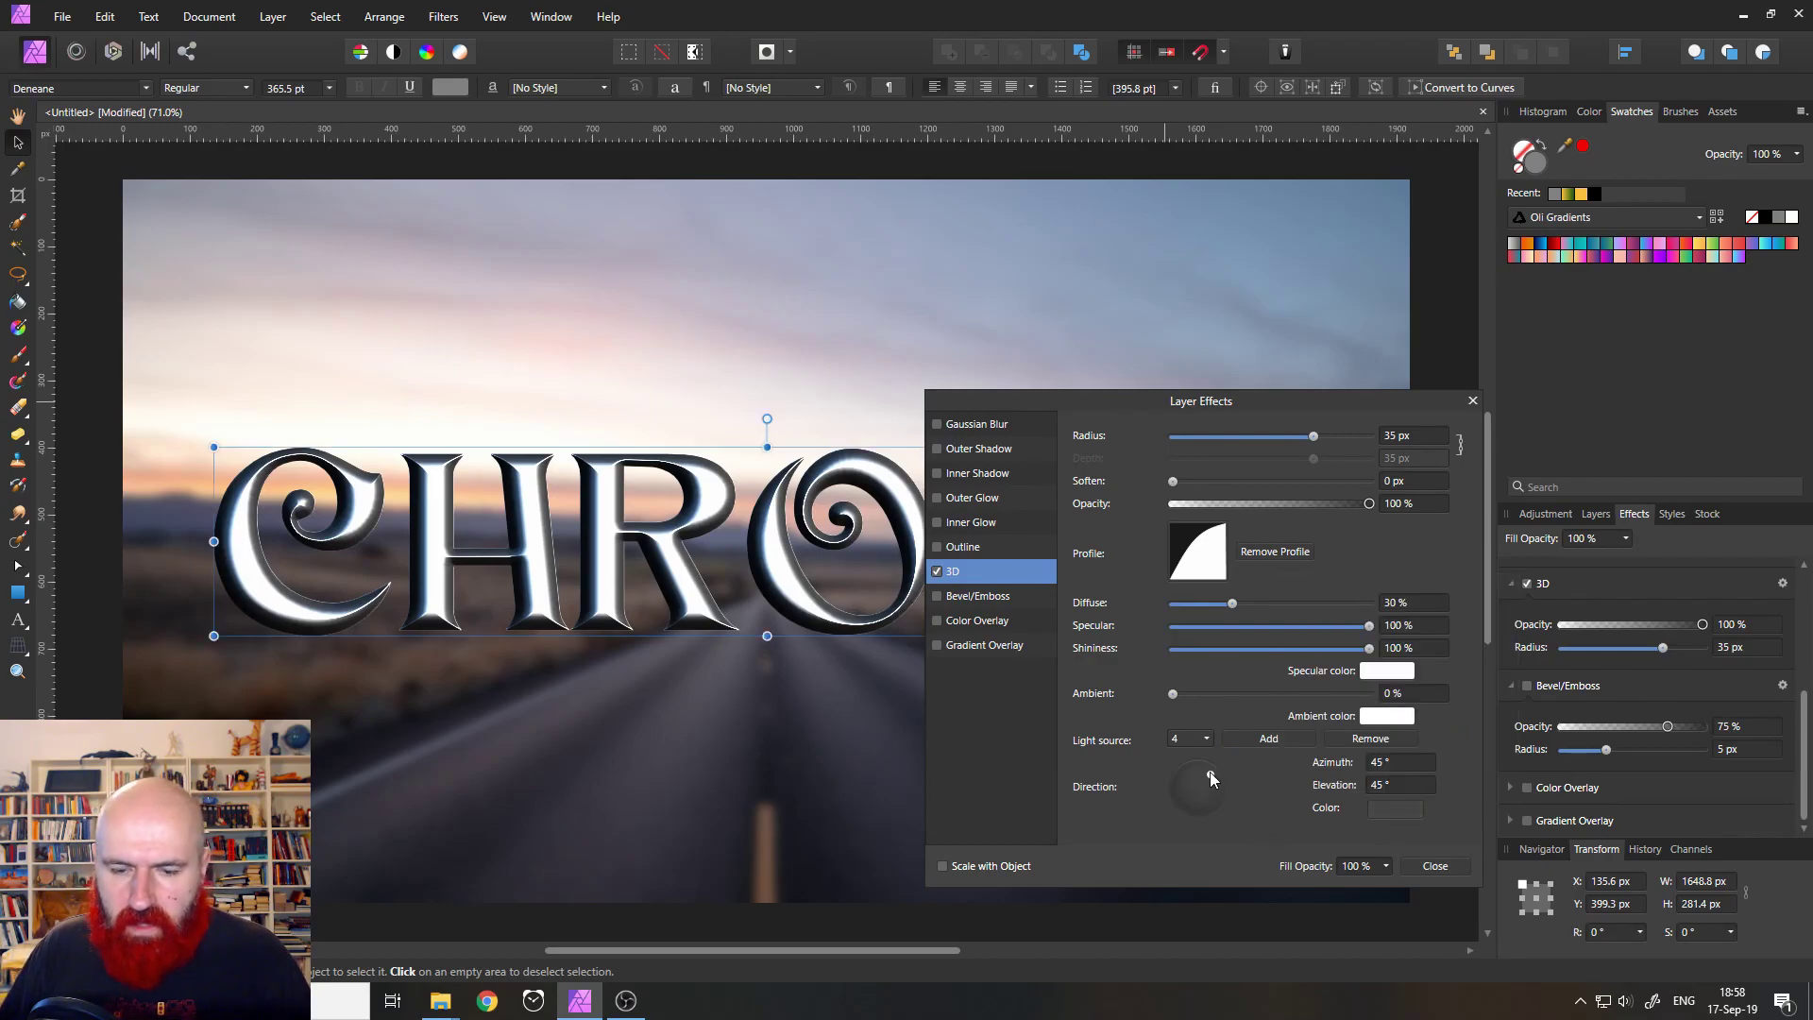
{"action": "mouse_move", "coordinate": [1210, 772]}
{"action": "left_mouse_down"}
{"action": "mouse_move", "coordinate": [1176, 779]}
{"action": "mouse_move", "coordinate": [1211, 768]}
{"action": "left_mouse_up"}
{"action": "left_click_drag", "start_coordinate": [1034, 414], "coordinate": [1670, 417]}
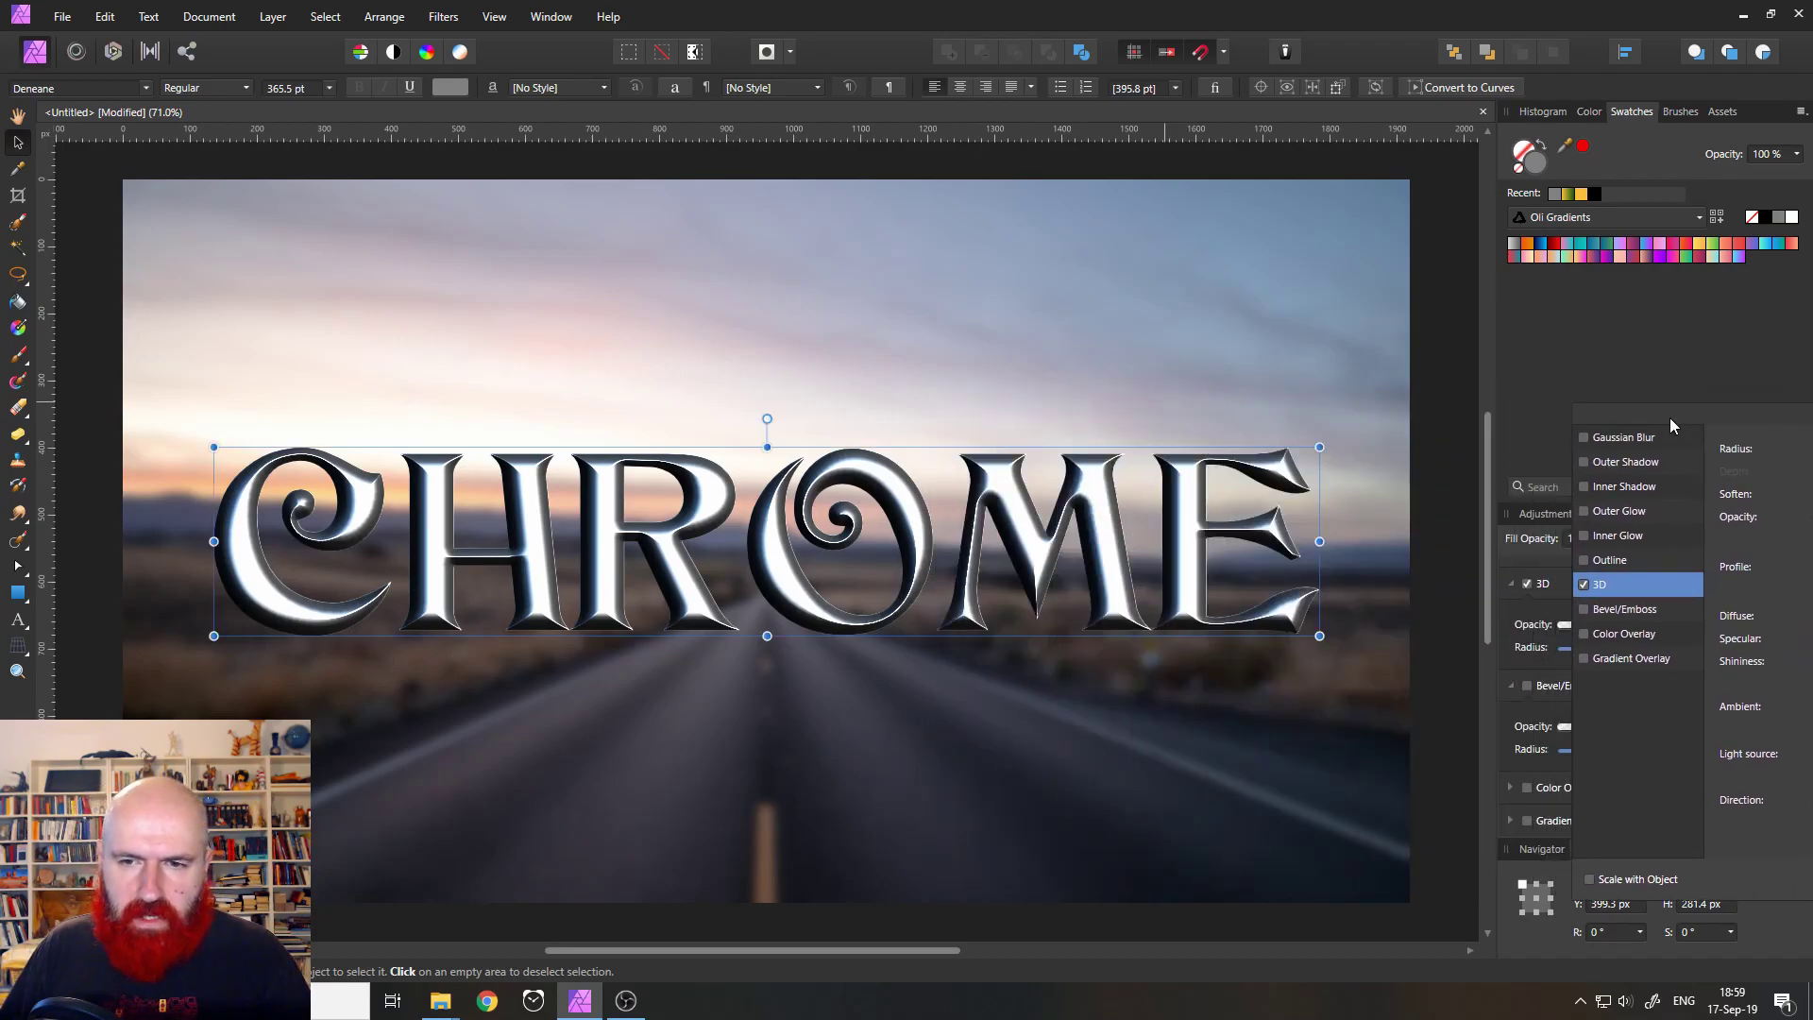
{"action": "left_click_drag", "start_coordinate": [1669, 417], "coordinate": [1238, 409]}
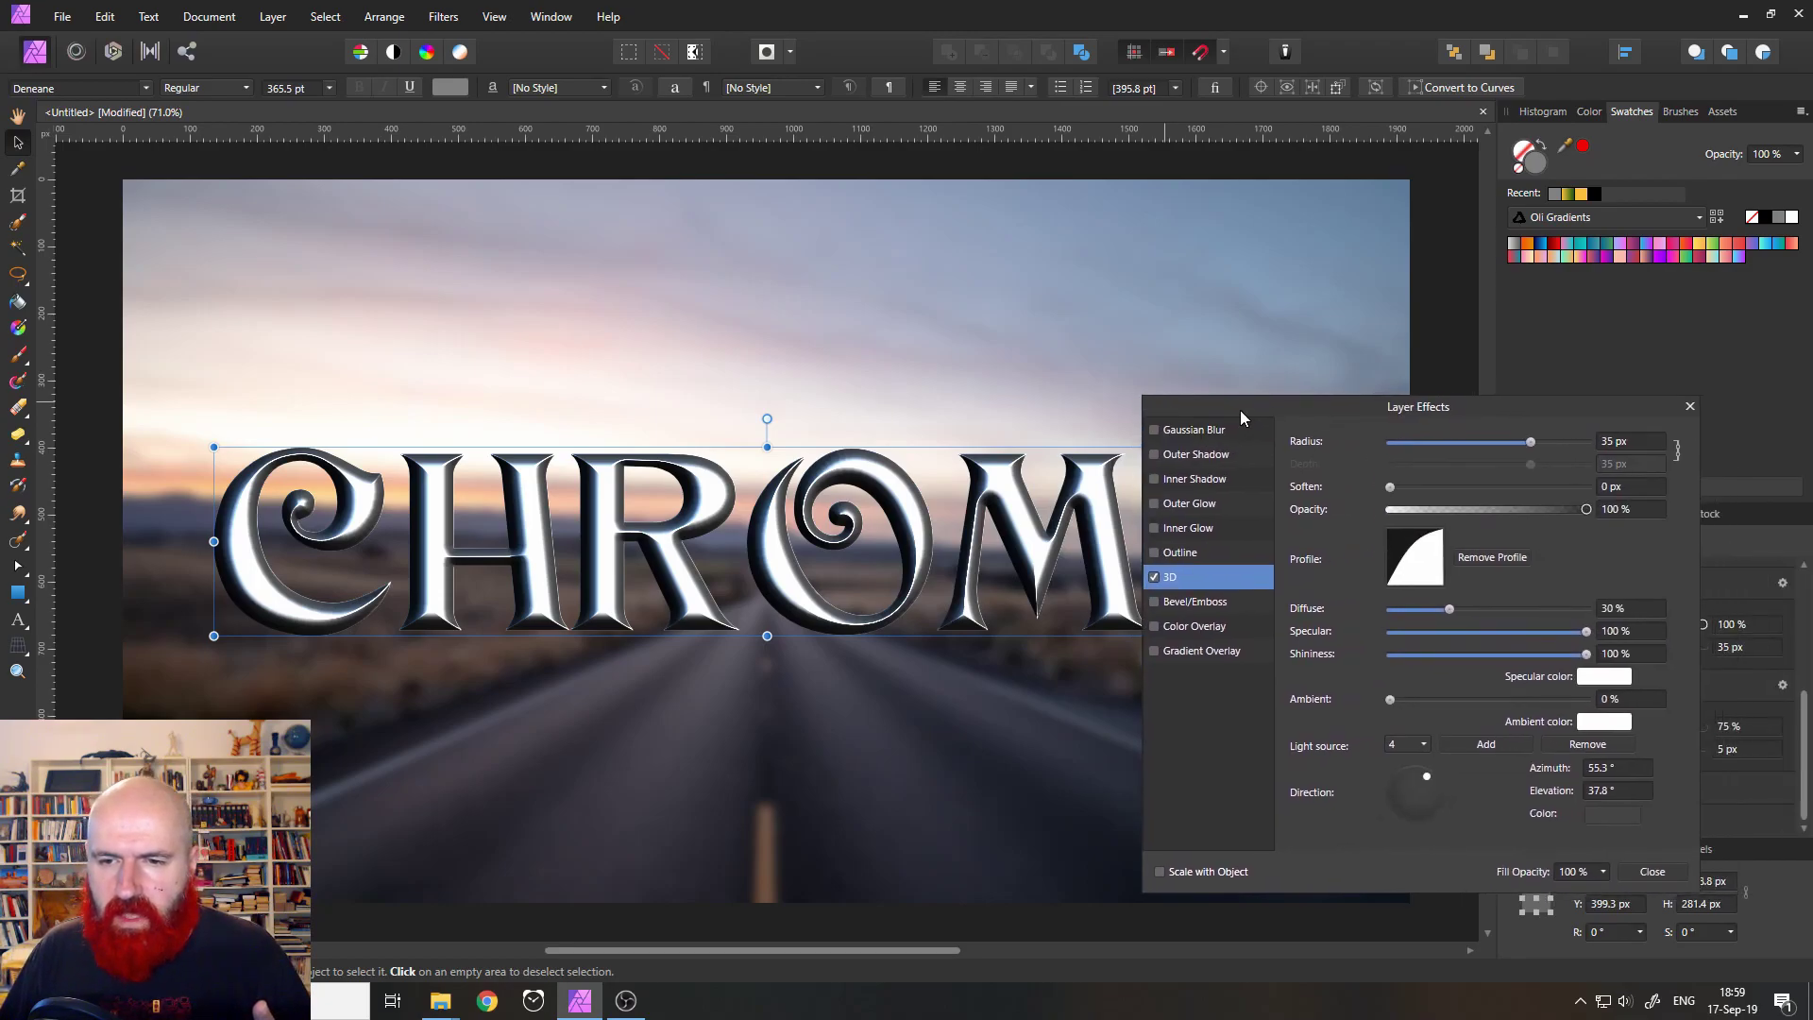
Step: Add an Inner Bevel/Emboss to the CHROME text with 14.3 px radius and 2.7 px soften
{"action": "left_click", "coordinate": [1153, 602]}
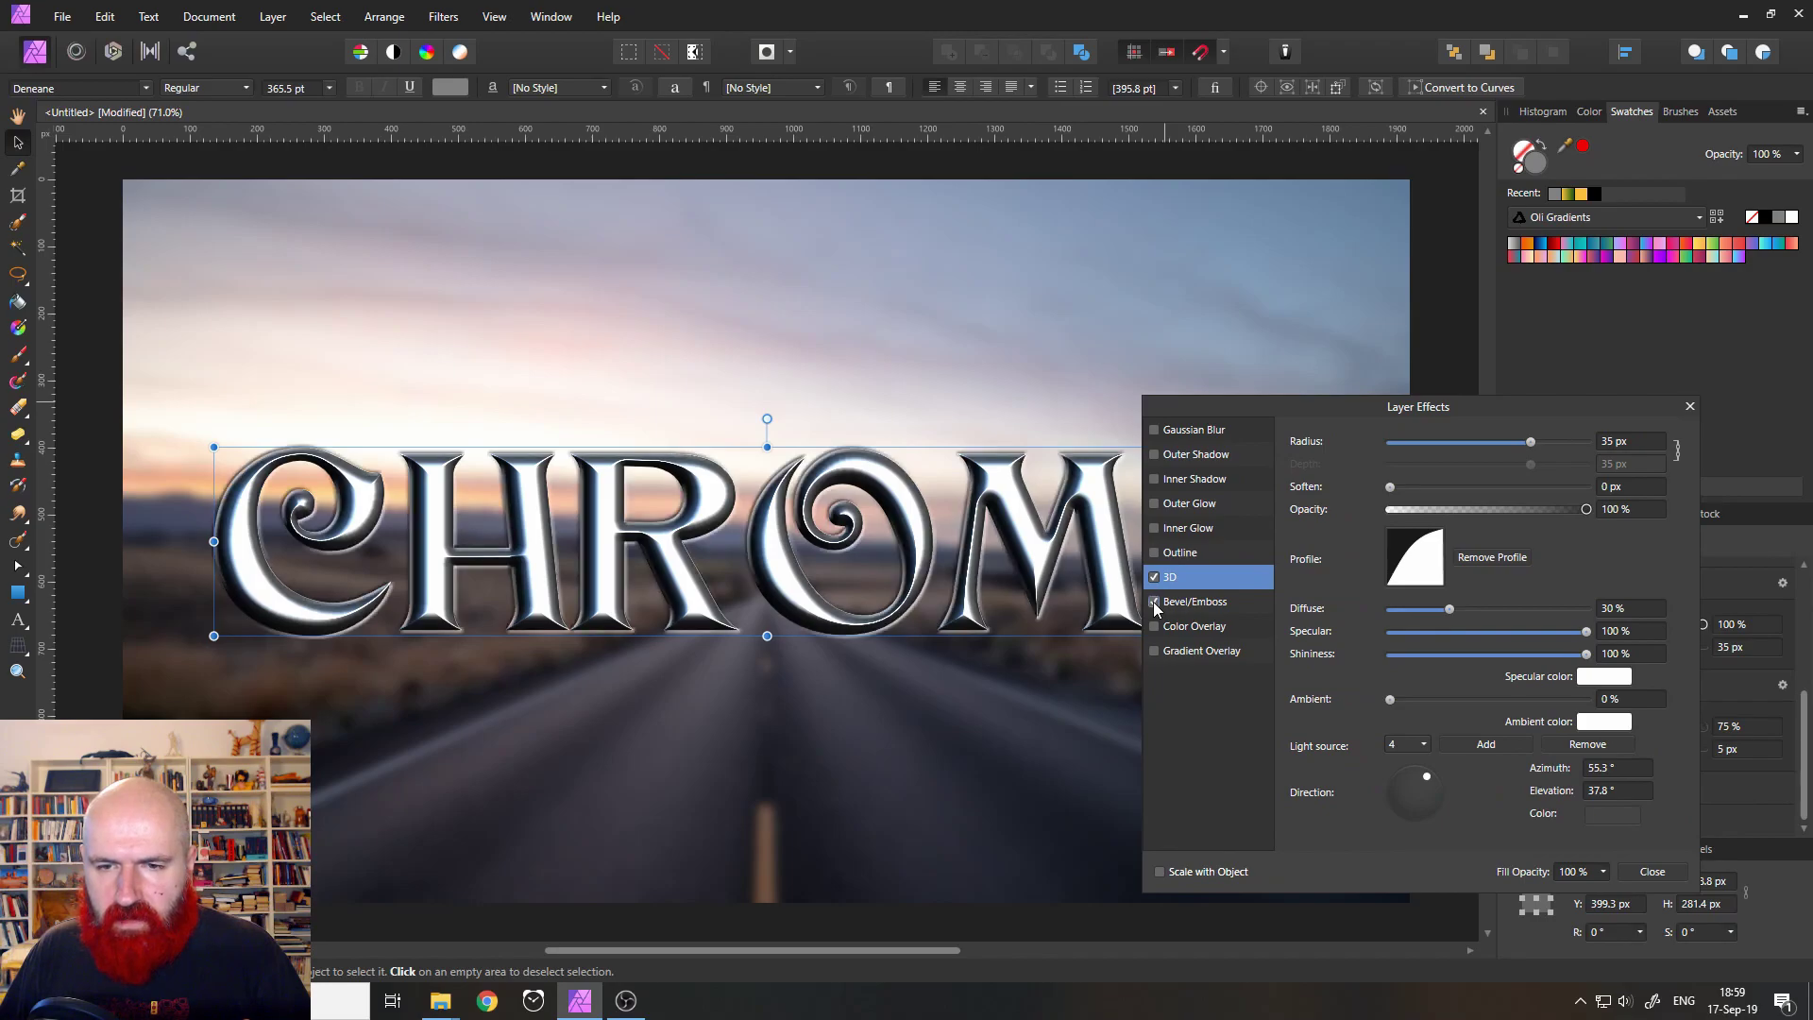
{"action": "left_click", "coordinate": [1177, 602]}
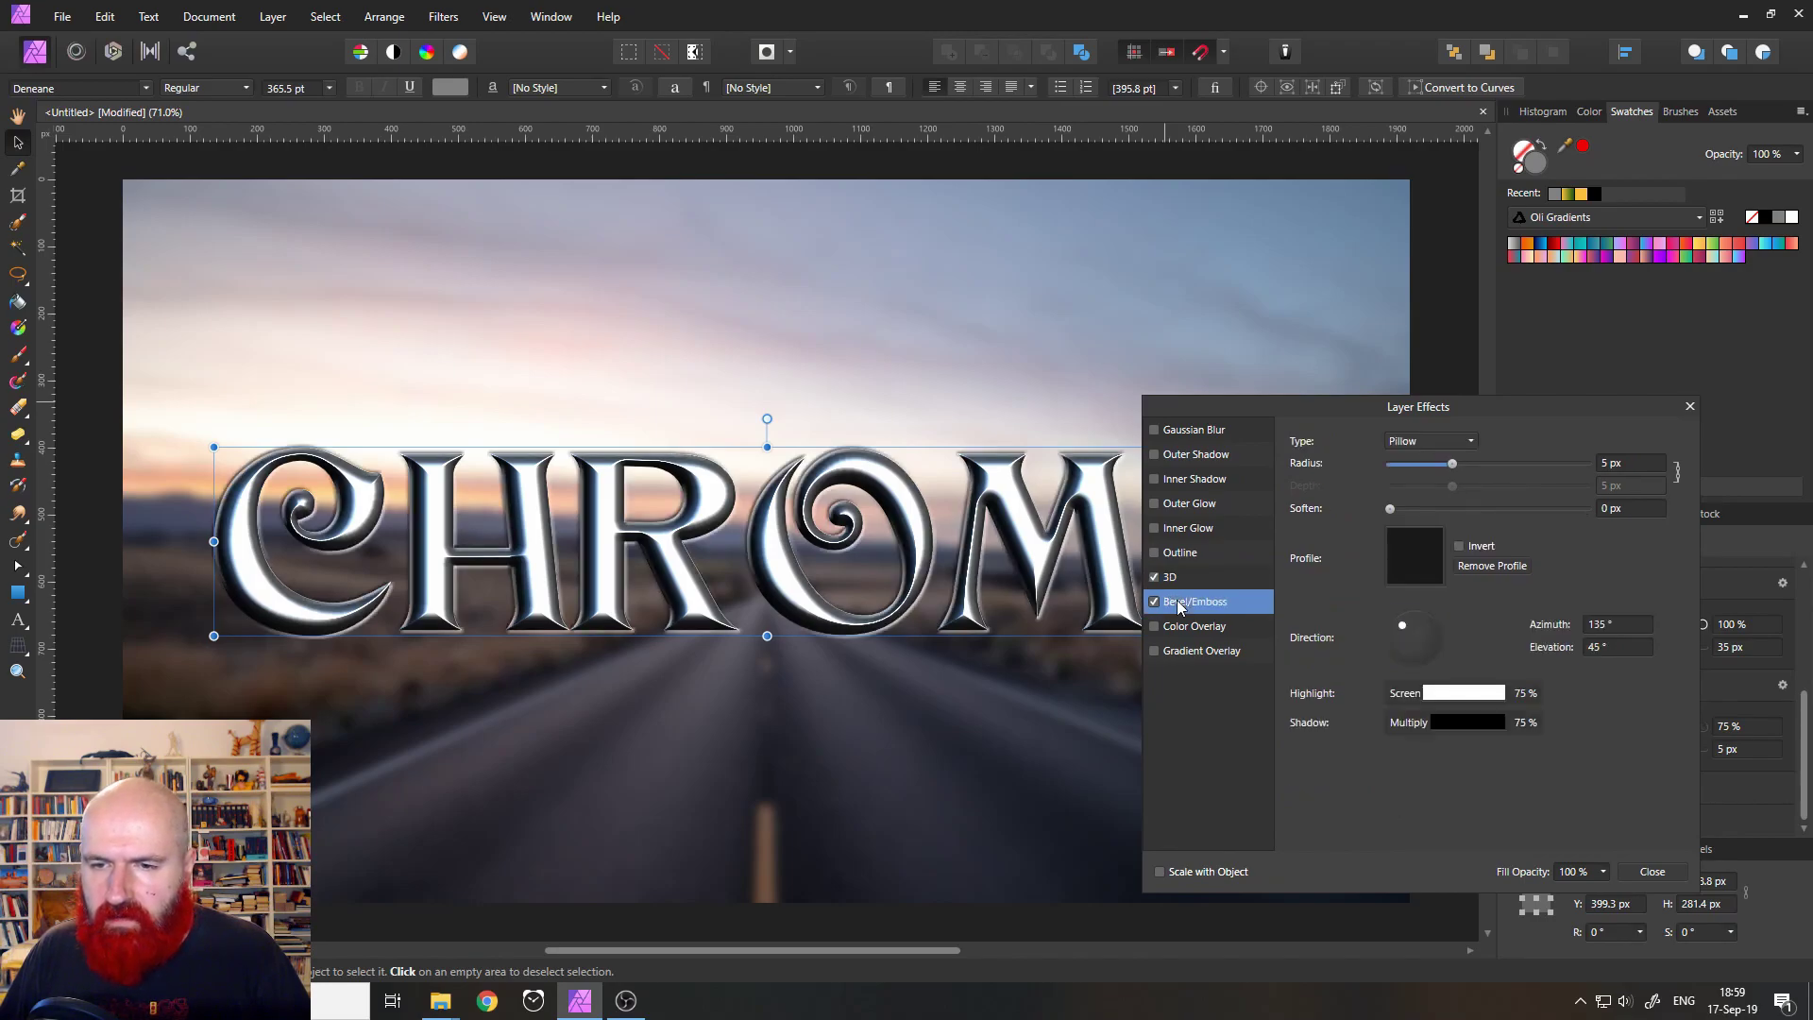
{"action": "left_click", "coordinate": [1417, 450]}
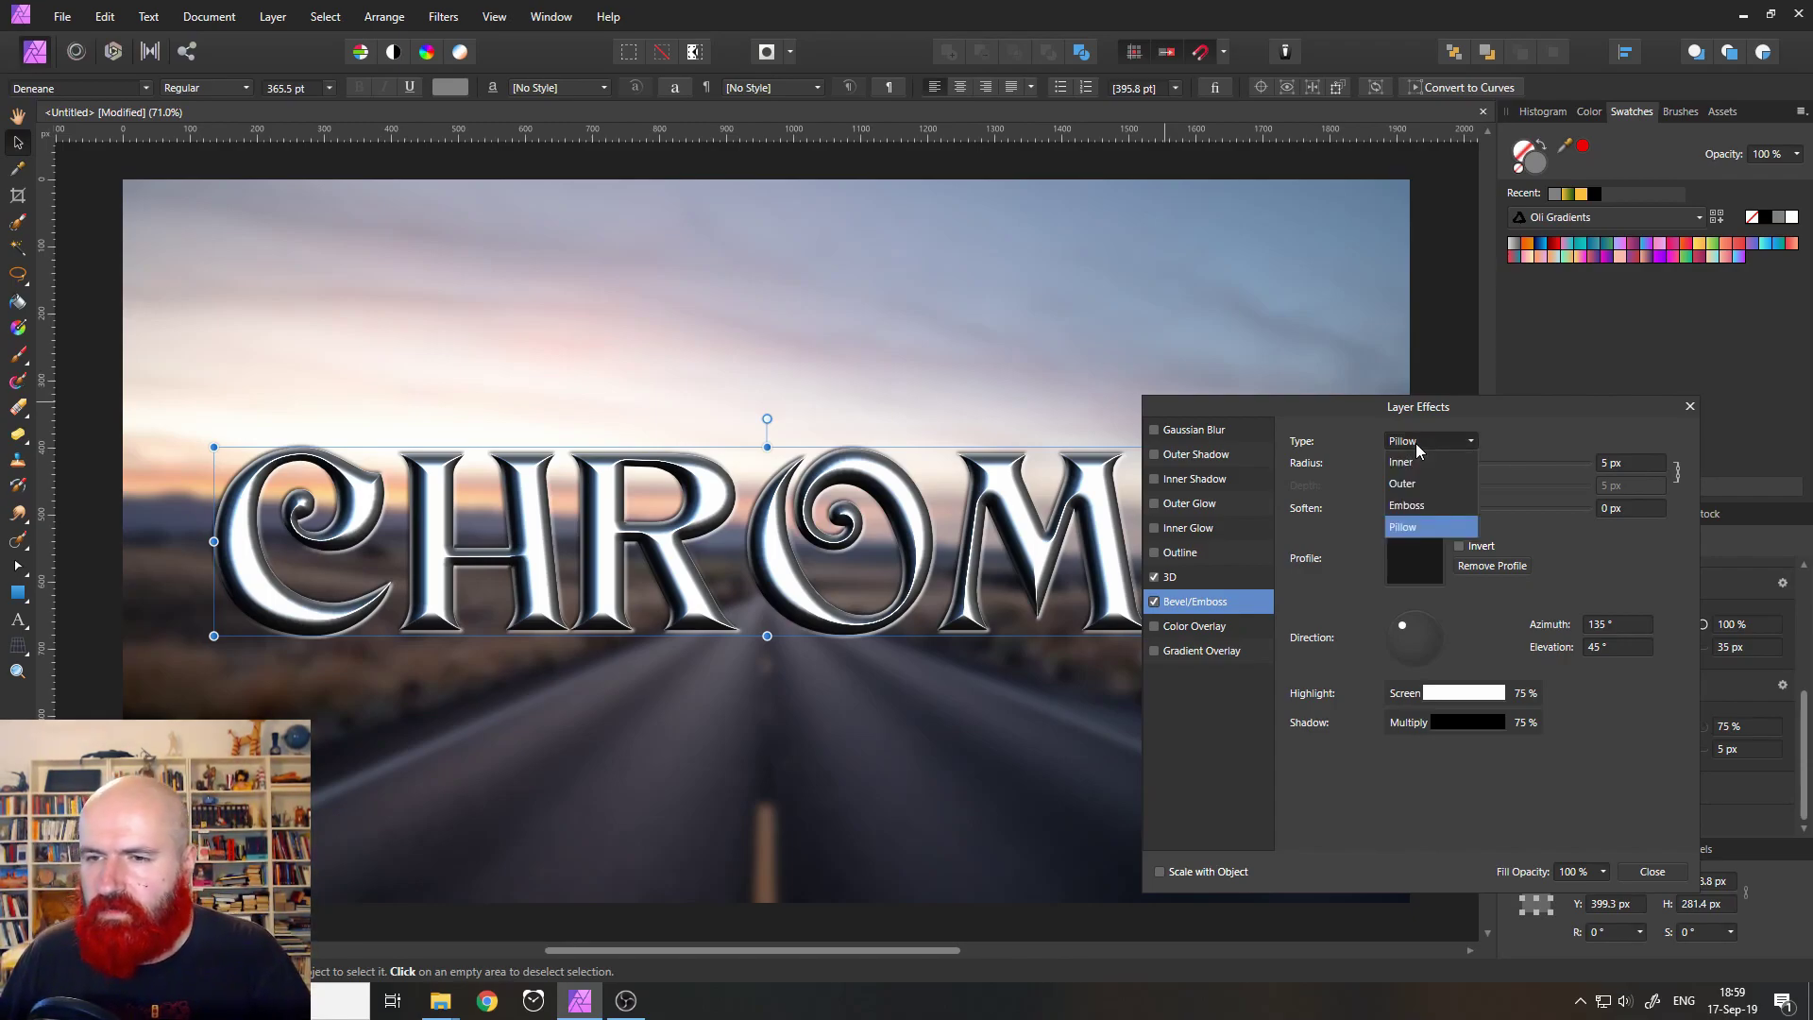
{"action": "left_click", "coordinate": [1407, 463]}
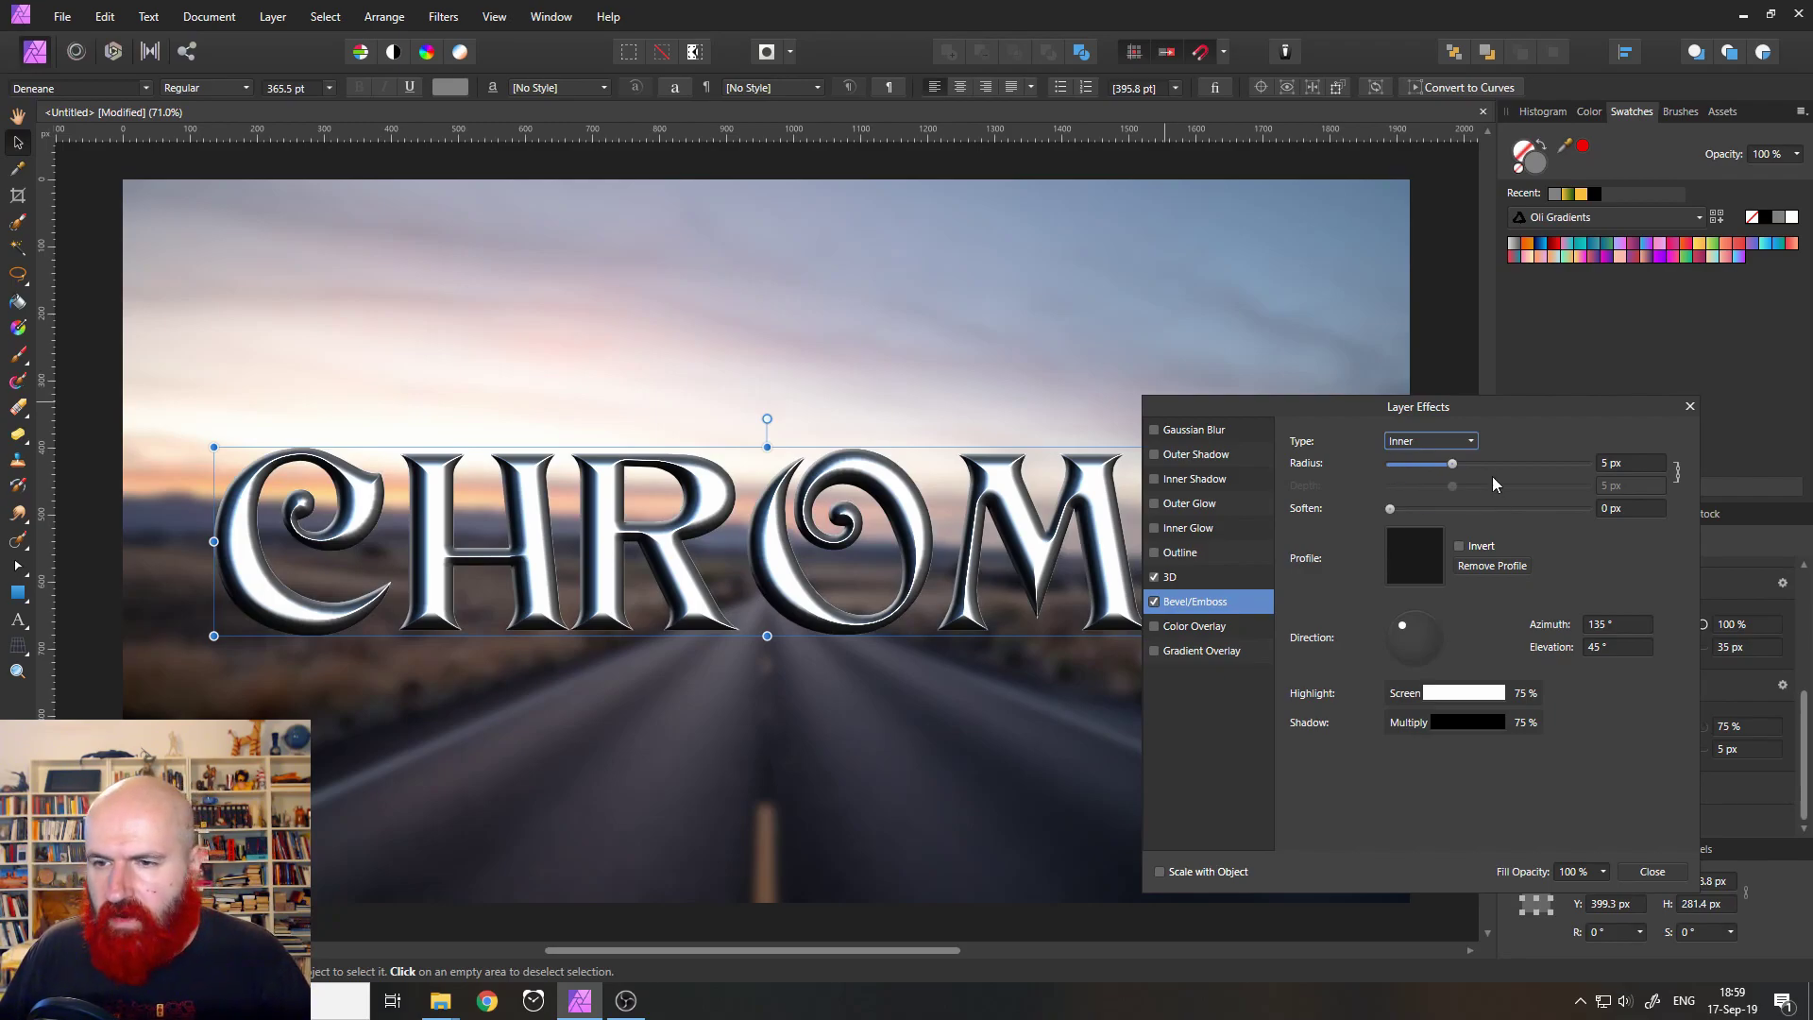
{"action": "mouse_move", "coordinate": [1458, 465]}
{"action": "left_mouse_down"}
{"action": "mouse_move", "coordinate": [1504, 462]}
{"action": "mouse_move", "coordinate": [1463, 463]}
{"action": "mouse_move", "coordinate": [1484, 464]}
{"action": "left_mouse_up"}
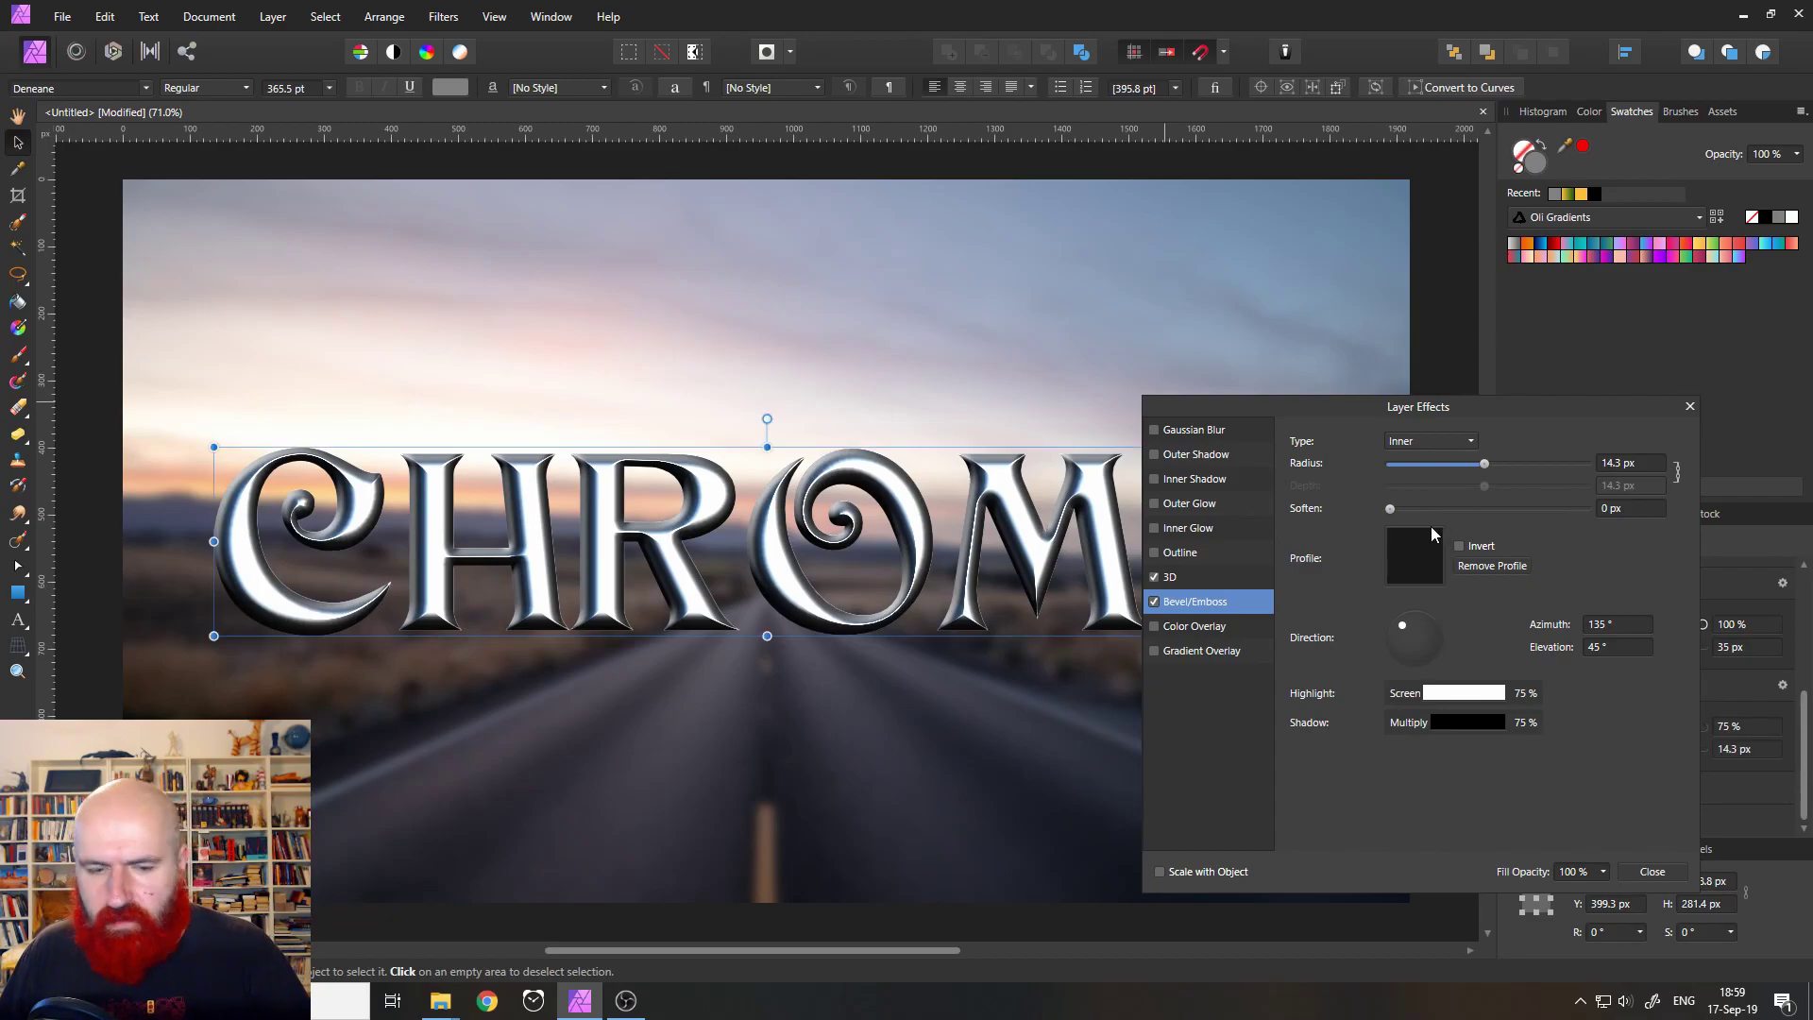
{"action": "mouse_move", "coordinate": [1390, 509]}
{"action": "left_mouse_down"}
{"action": "mouse_move", "coordinate": [1477, 509]}
{"action": "mouse_move", "coordinate": [1417, 510]}
{"action": "left_mouse_up"}
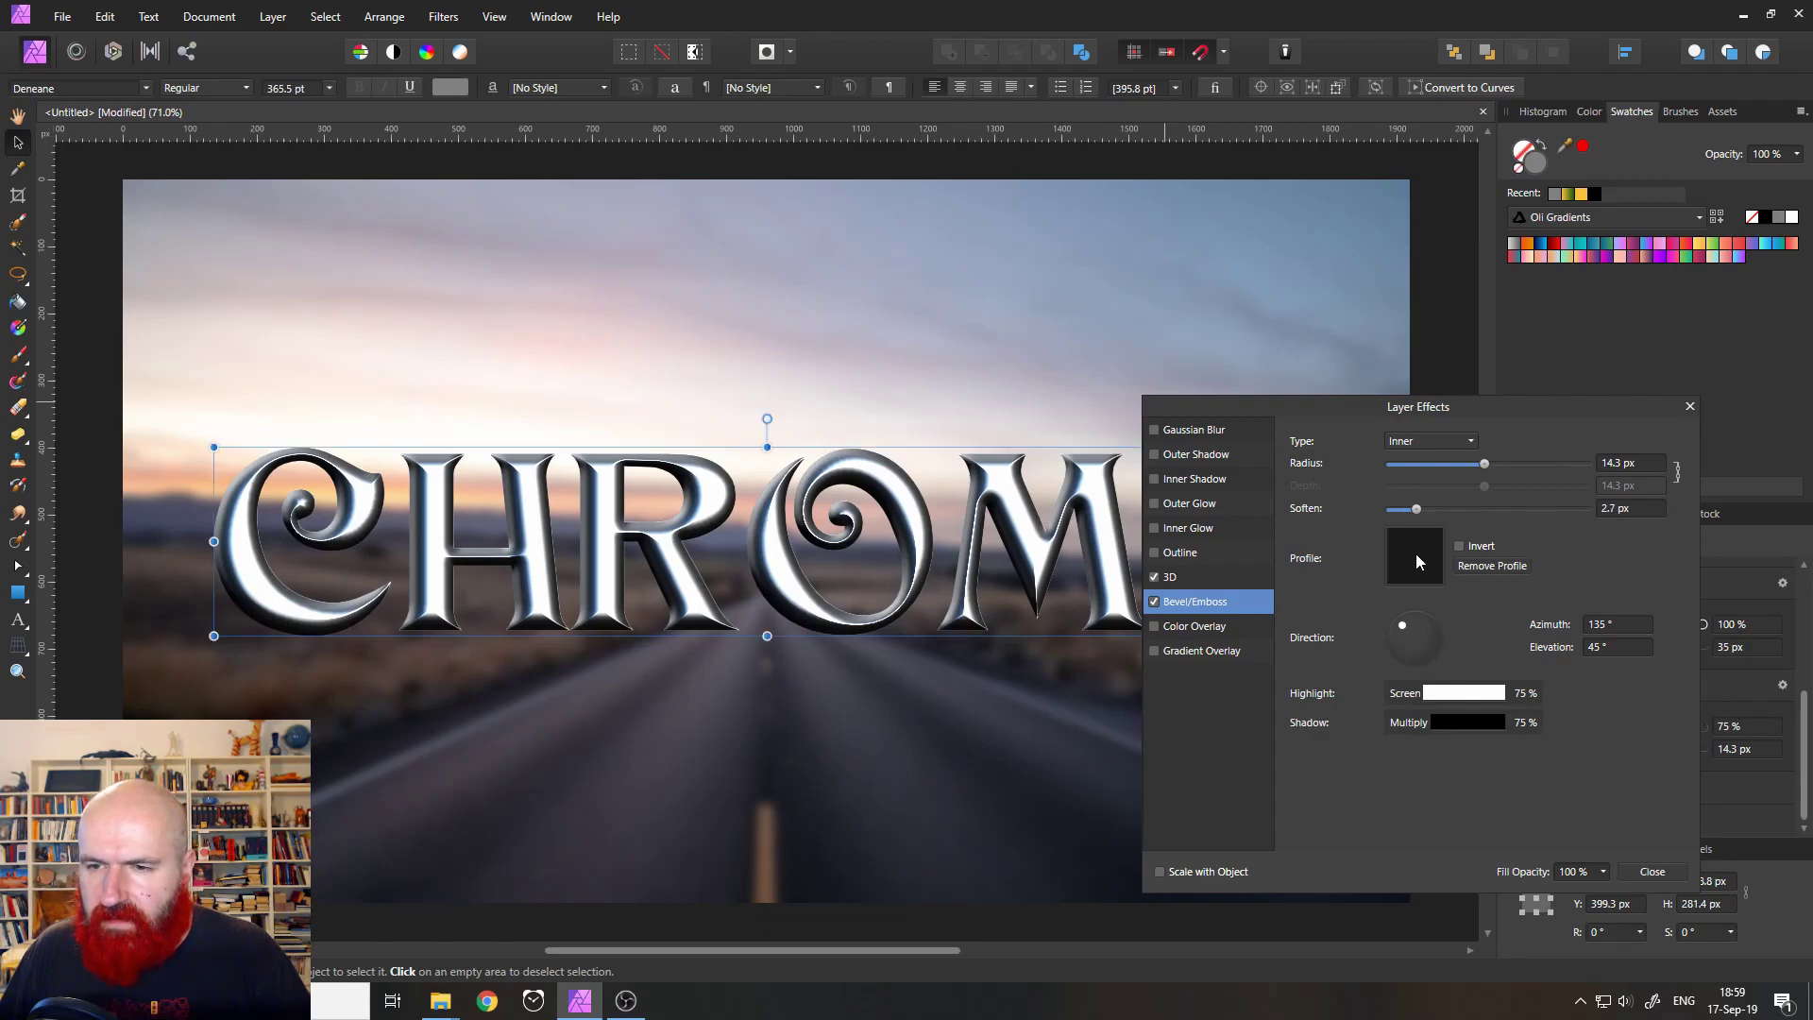
{"action": "left_click", "coordinate": [1414, 553]}
Step: Compare several preset bevel profiles and settle on the S-shaped curve
{"action": "left_click", "coordinate": [1337, 808]}
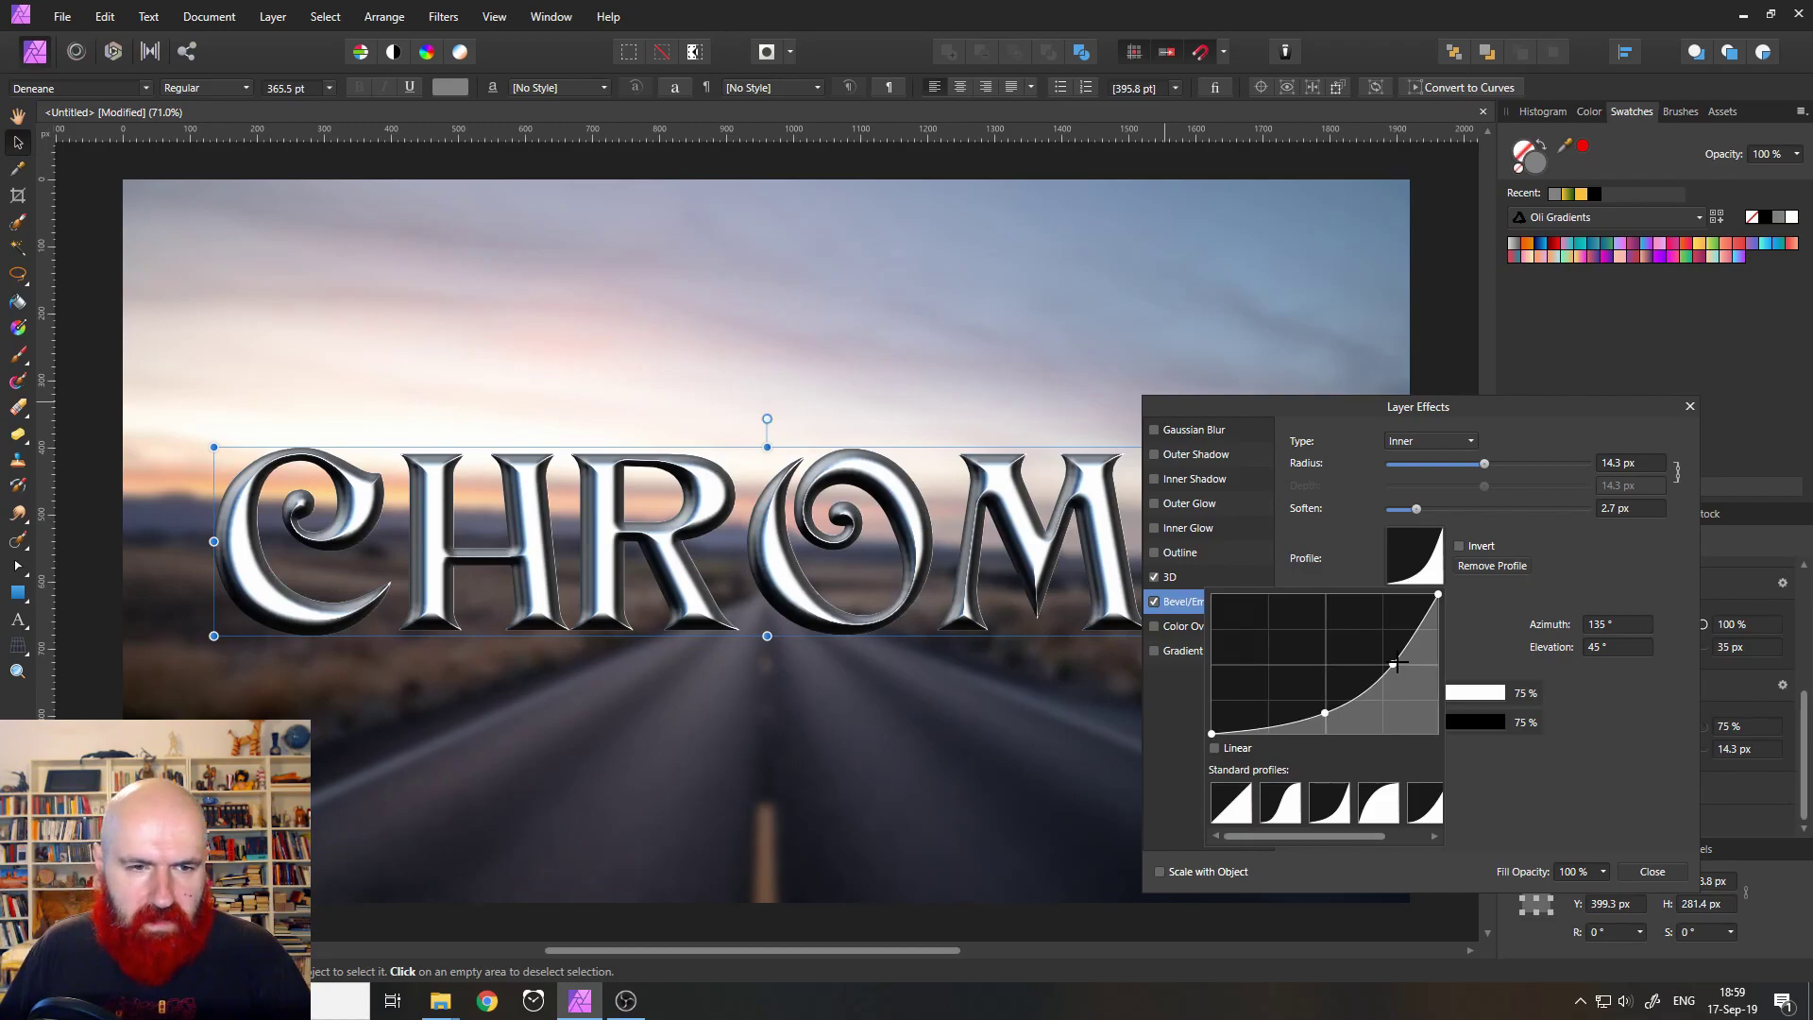
{"action": "left_click", "coordinate": [1379, 799]}
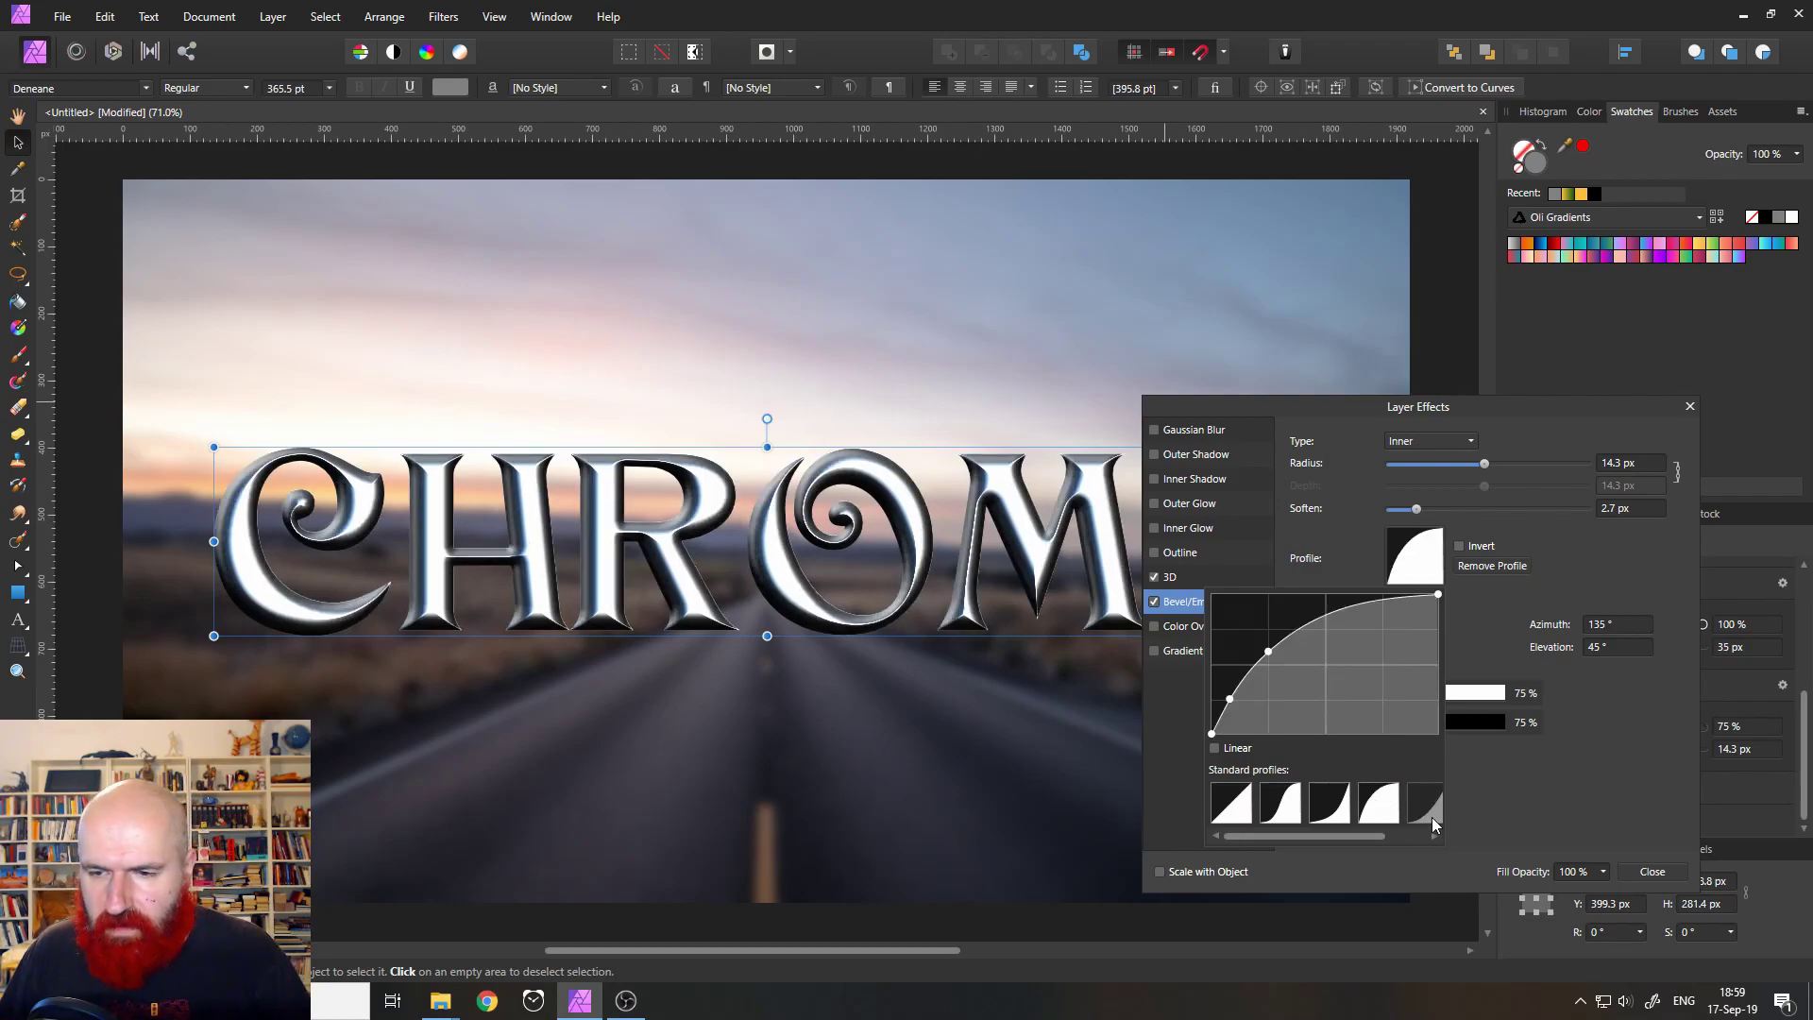
{"action": "left_click", "coordinate": [1424, 803]}
{"action": "left_click", "coordinate": [1329, 804]}
{"action": "left_click", "coordinate": [1291, 808]}
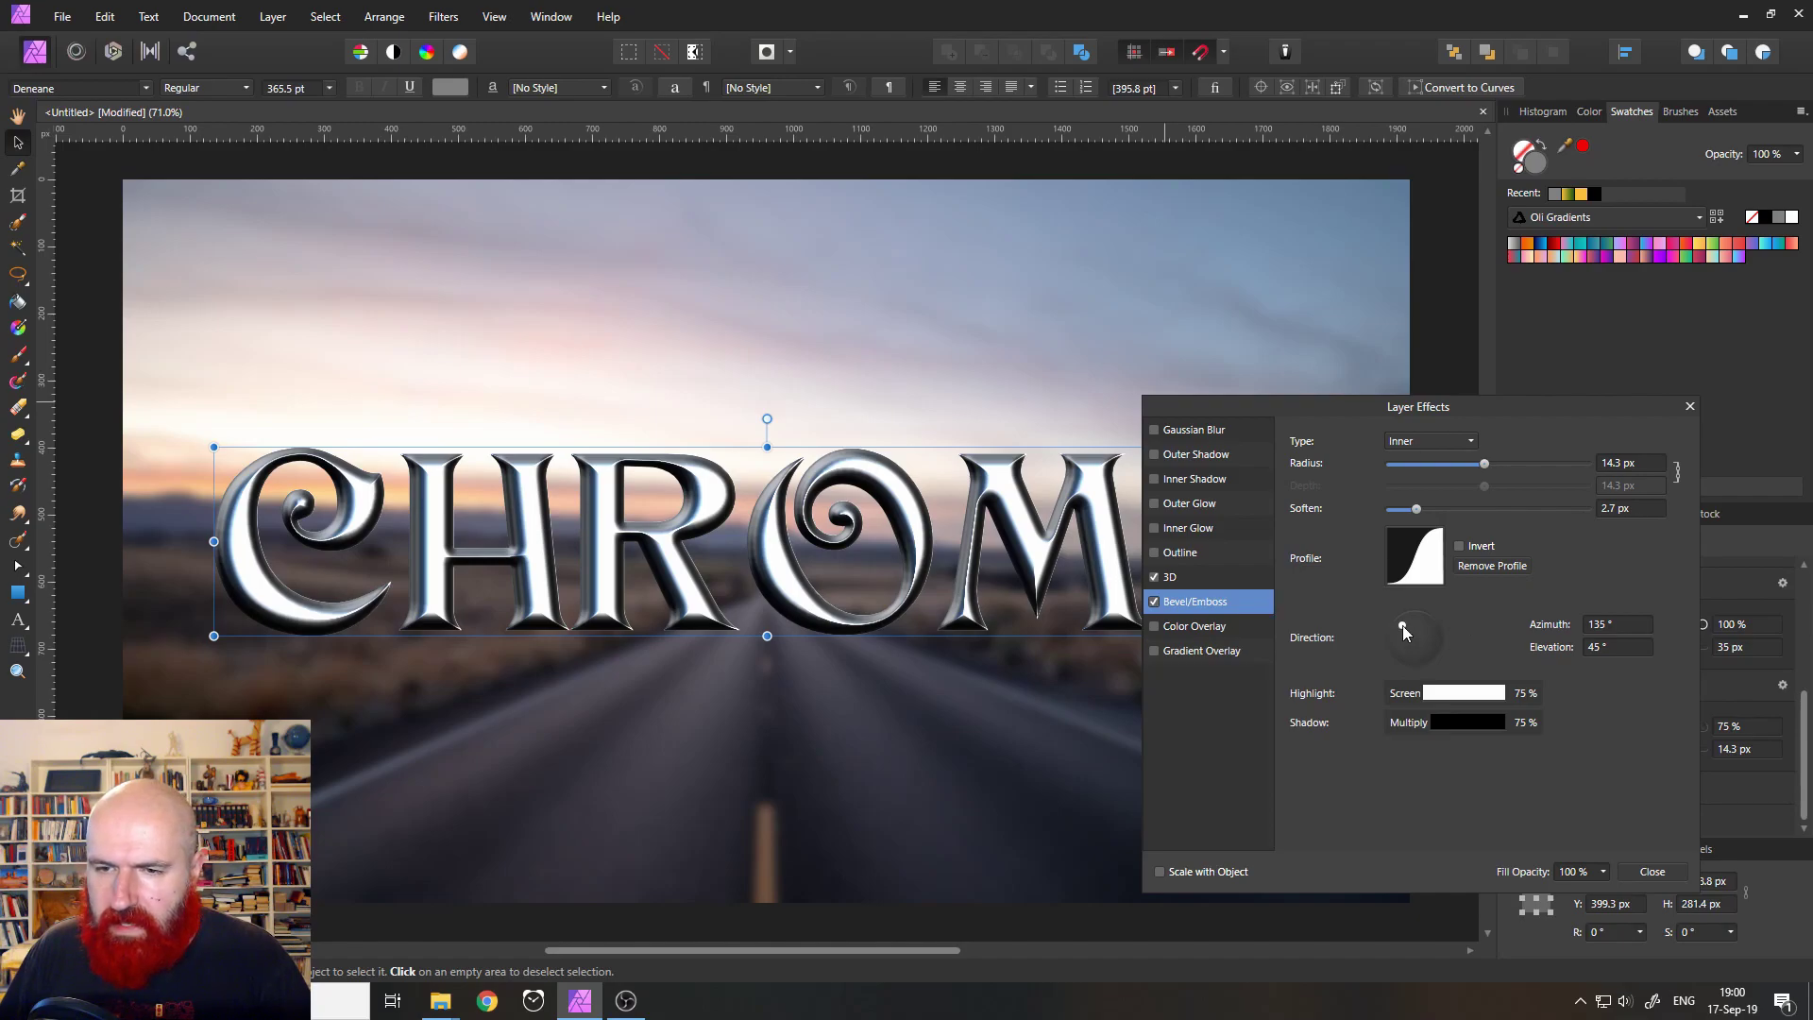
Step: Nudge the bevel light direction, close Layer Effects, and deselect the text to view the chrome
{"action": "mouse_move", "coordinate": [1402, 625]}
{"action": "left_mouse_down"}
{"action": "mouse_move", "coordinate": [1421, 624]}
{"action": "mouse_move", "coordinate": [1402, 627]}
{"action": "left_mouse_up"}
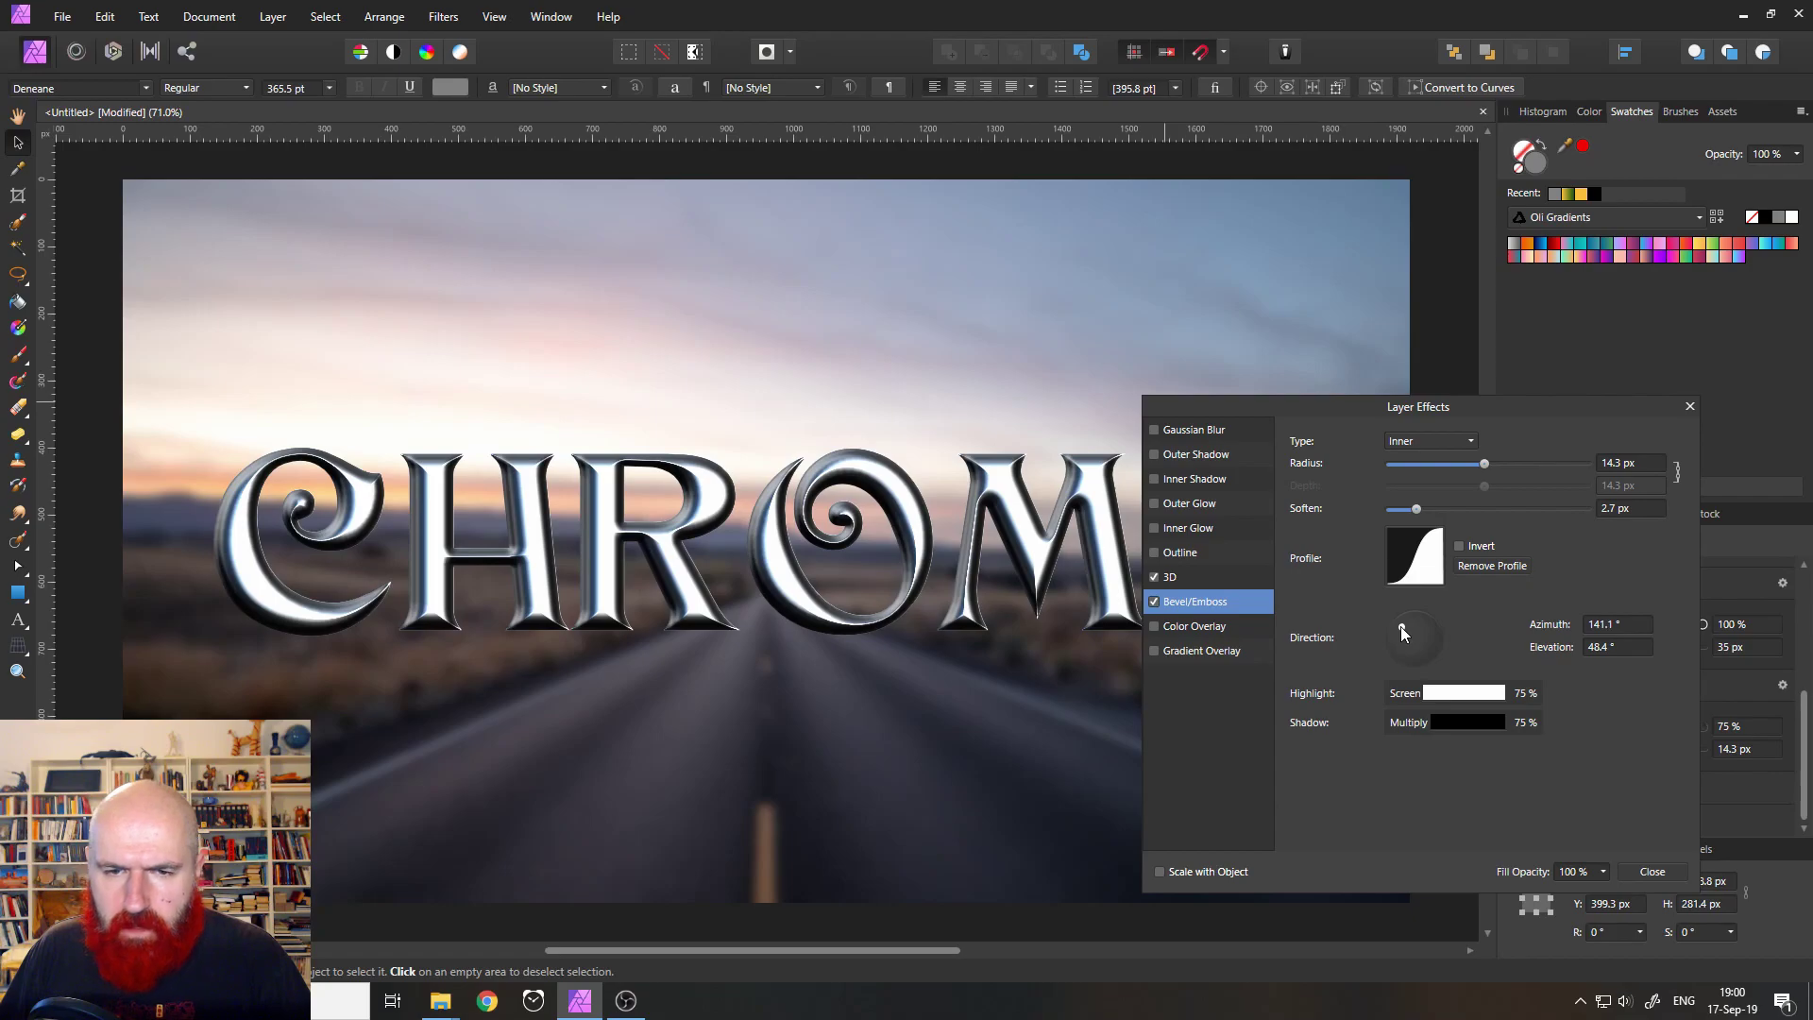
{"action": "left_click", "coordinate": [1690, 407]}
{"action": "left_click", "coordinate": [1446, 500]}
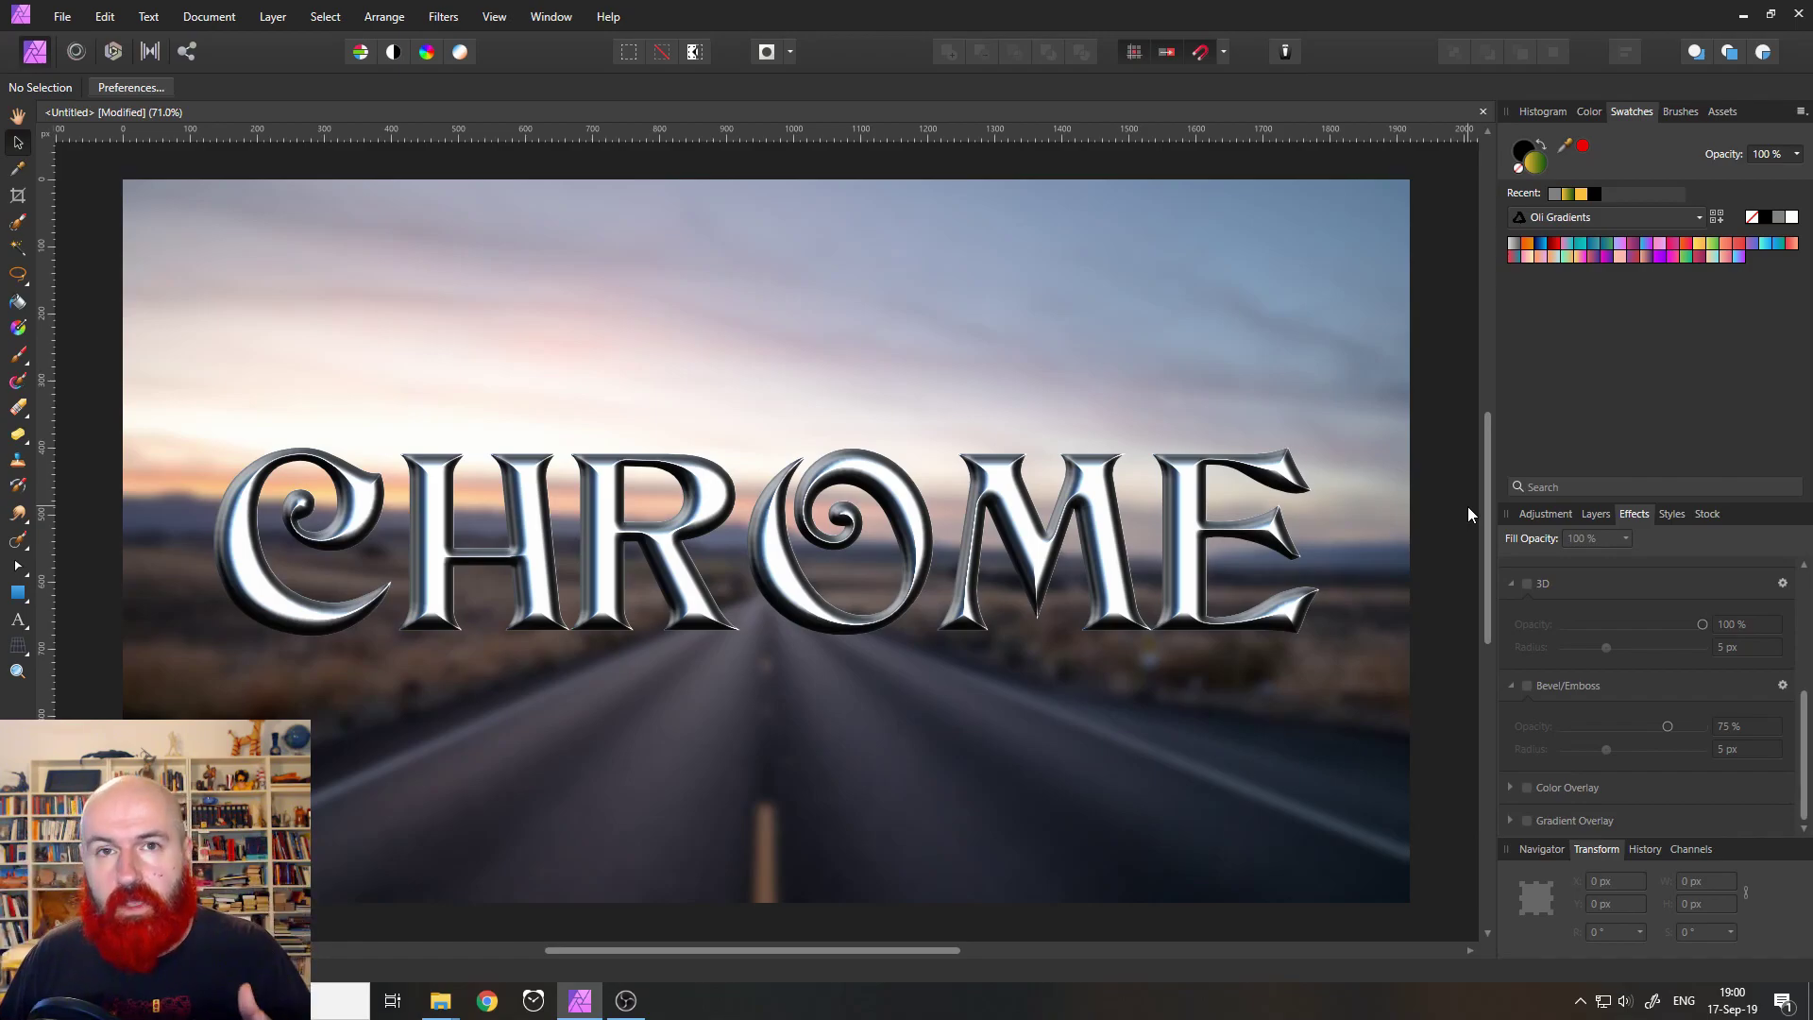
Step: Switch to the Layers panel to see the chrome CHROME, hidden CHROME and road photo layers
{"action": "left_click", "coordinate": [1596, 514]}
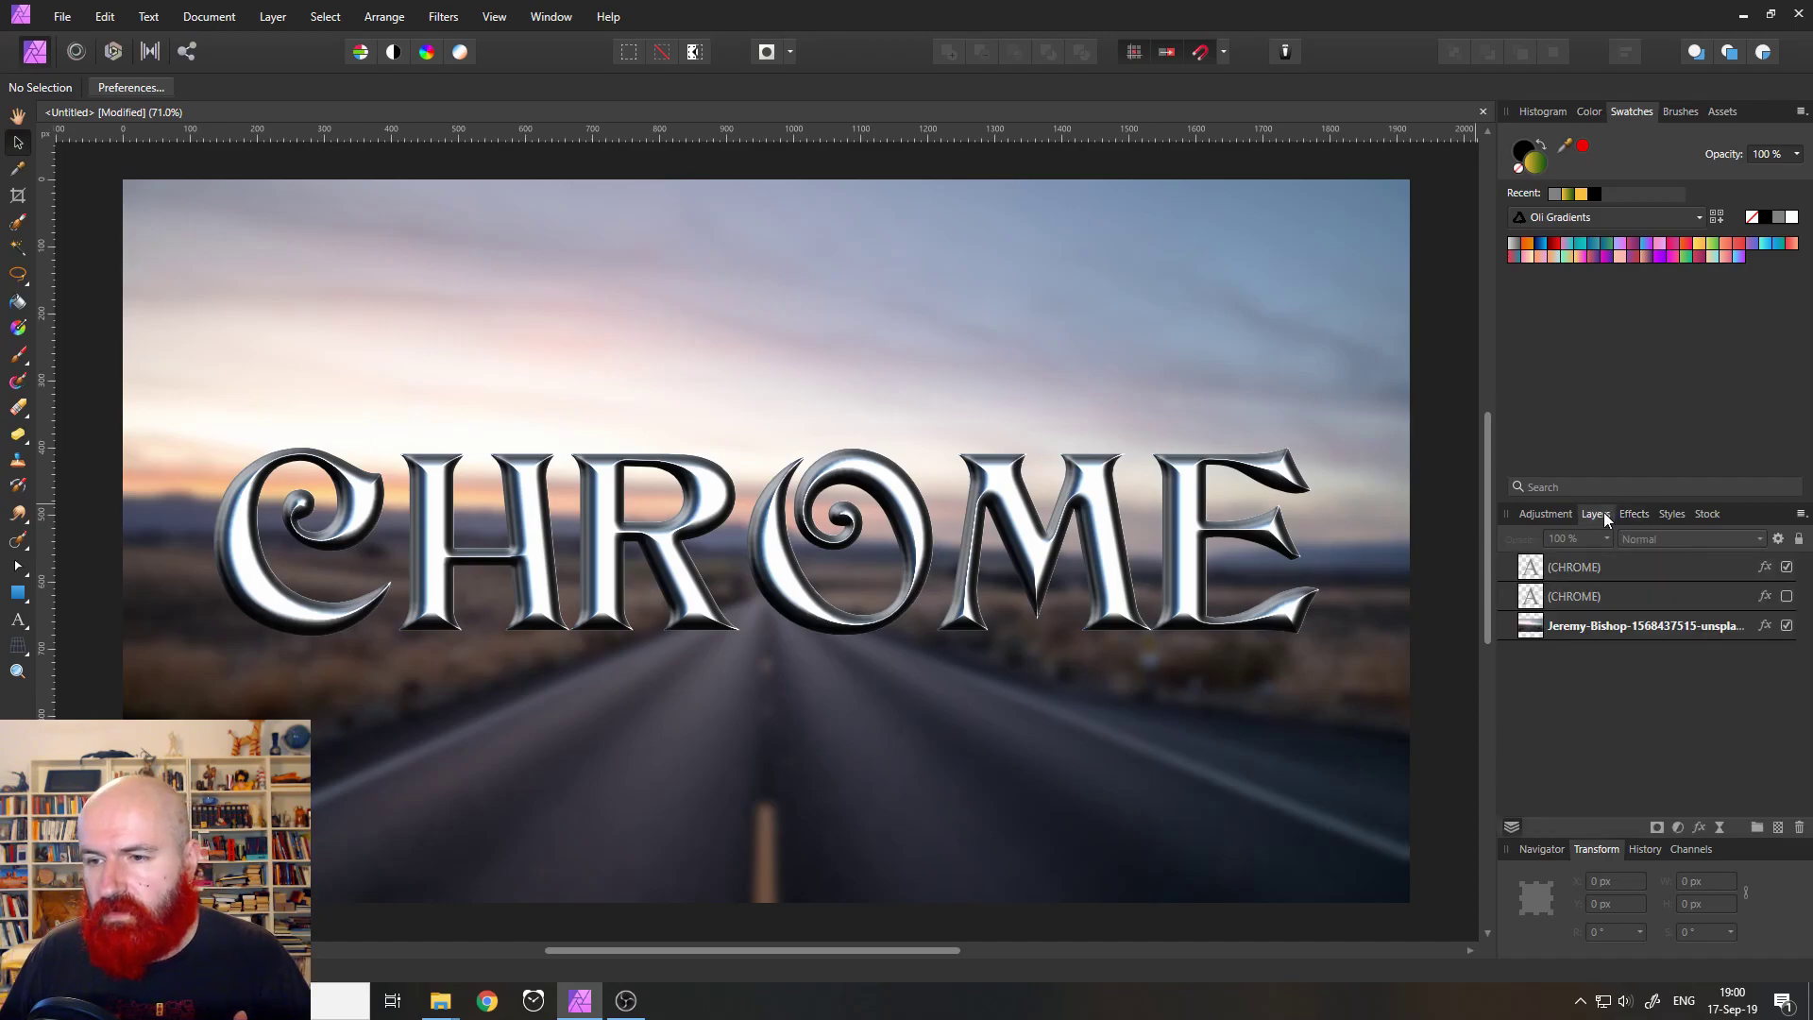
Step: Copy the top CHROME layer with its effects, then open and dismiss the Edit menu without pasting
{"action": "right_click", "coordinate": [1529, 568]}
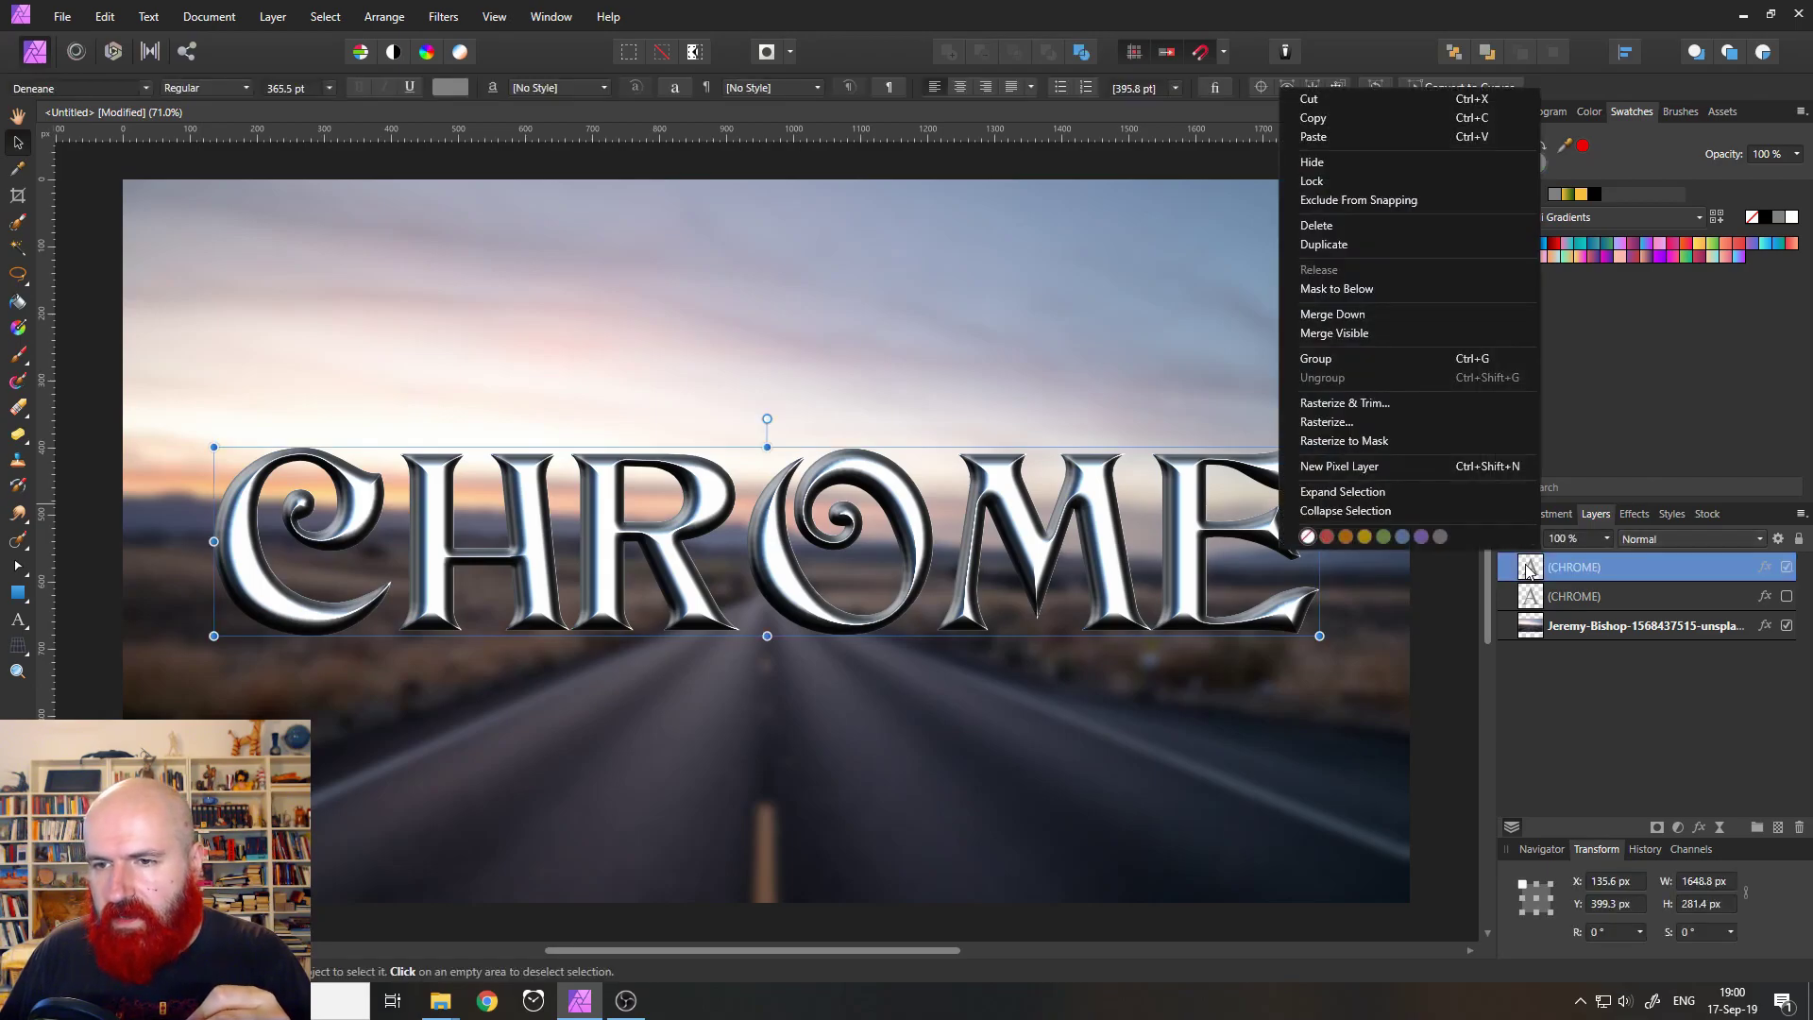
{"action": "left_click", "coordinate": [1337, 118]}
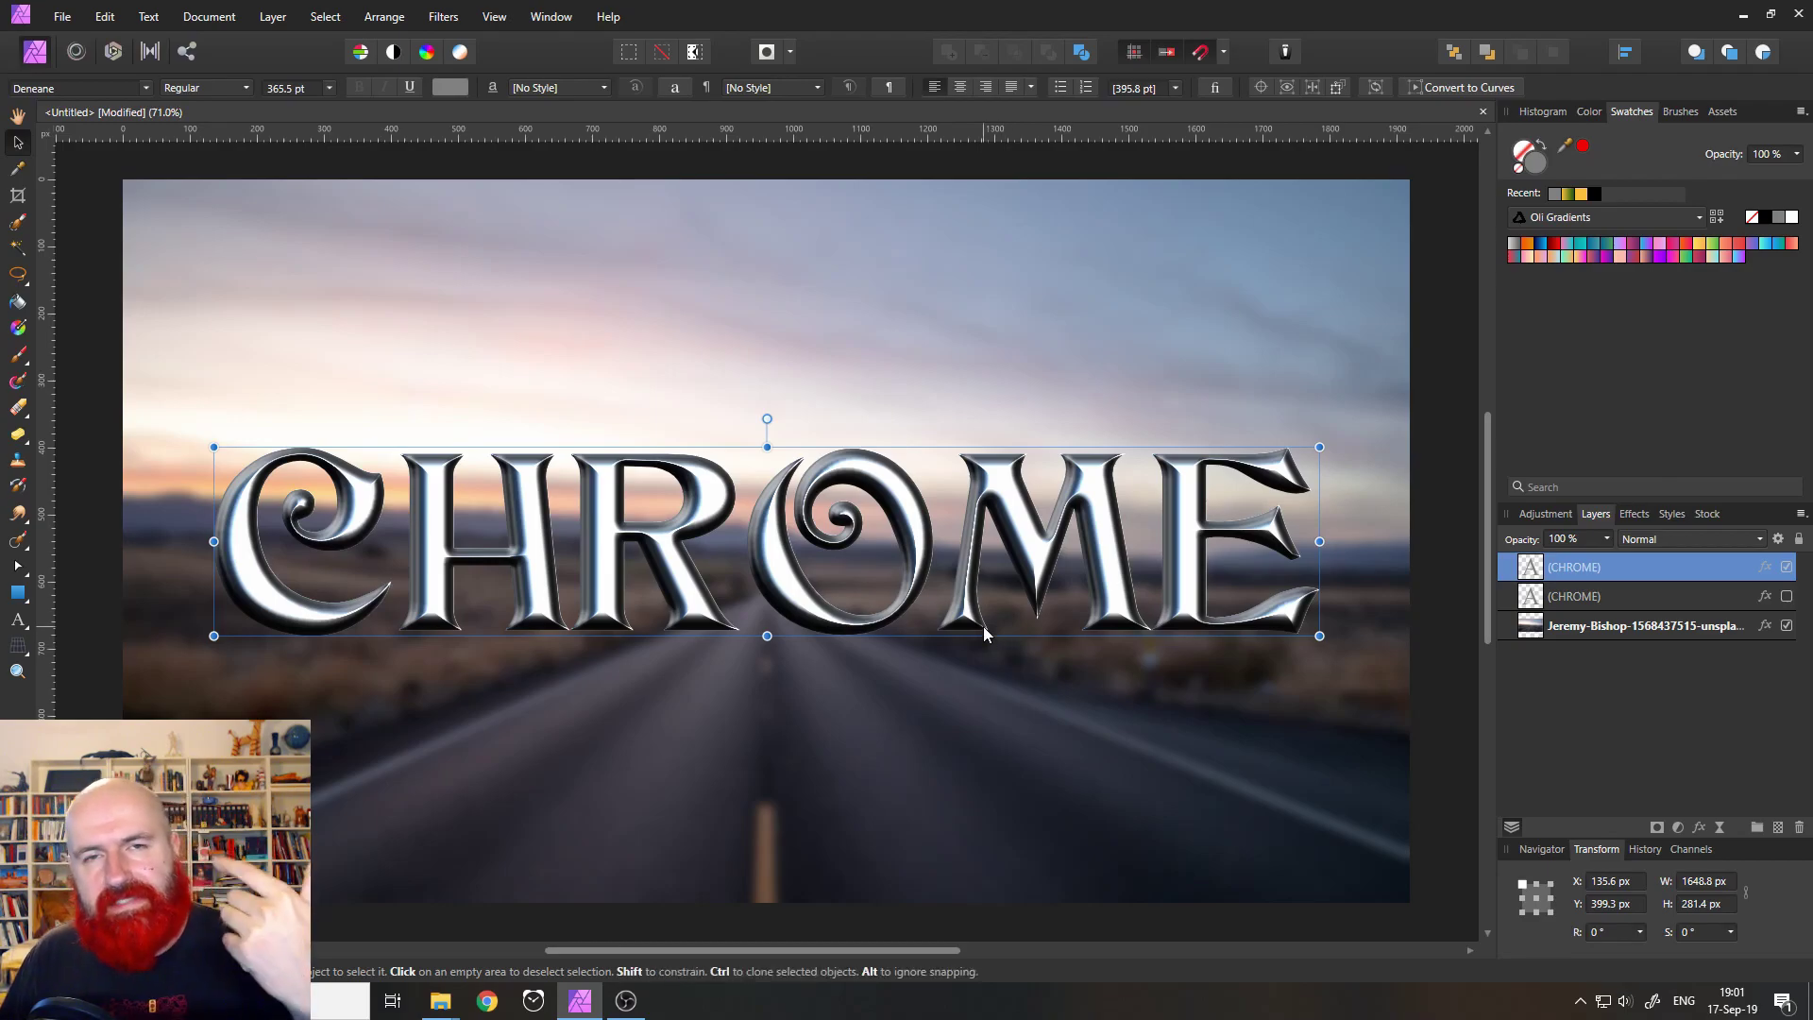
{"action": "left_click", "coordinate": [103, 17]}
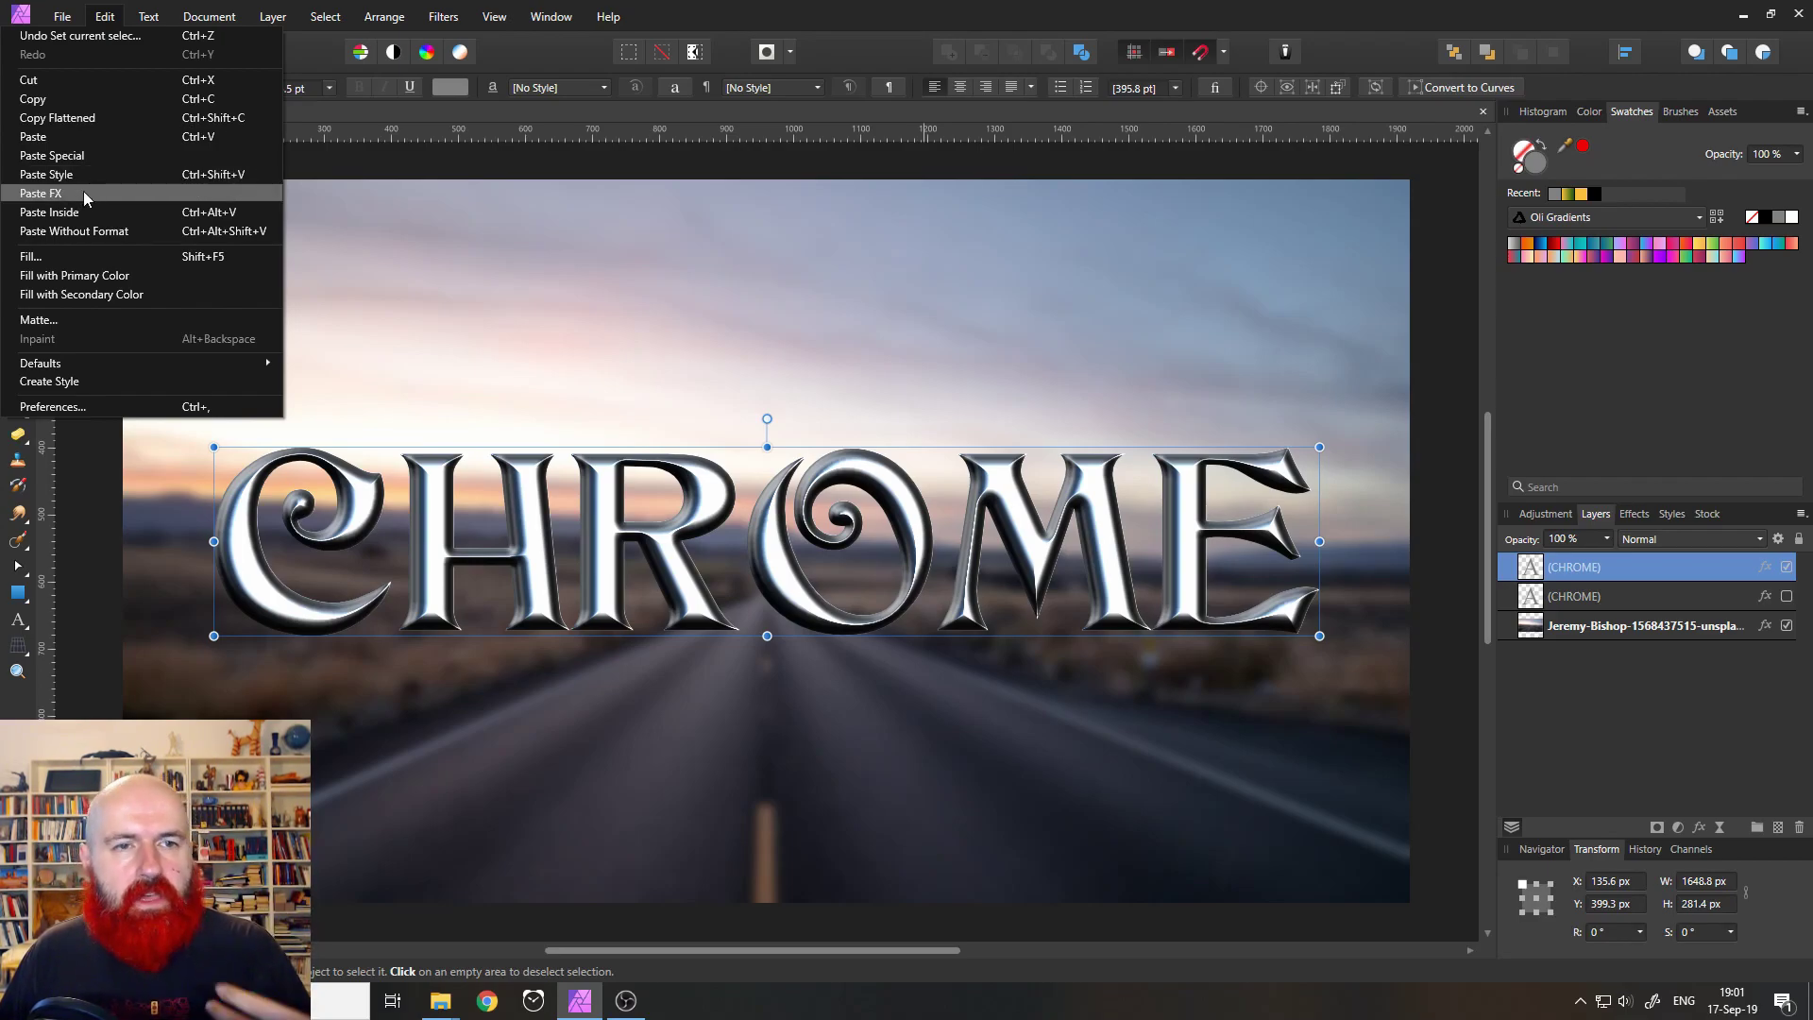
{"action": "left_click", "coordinate": [111, 19]}
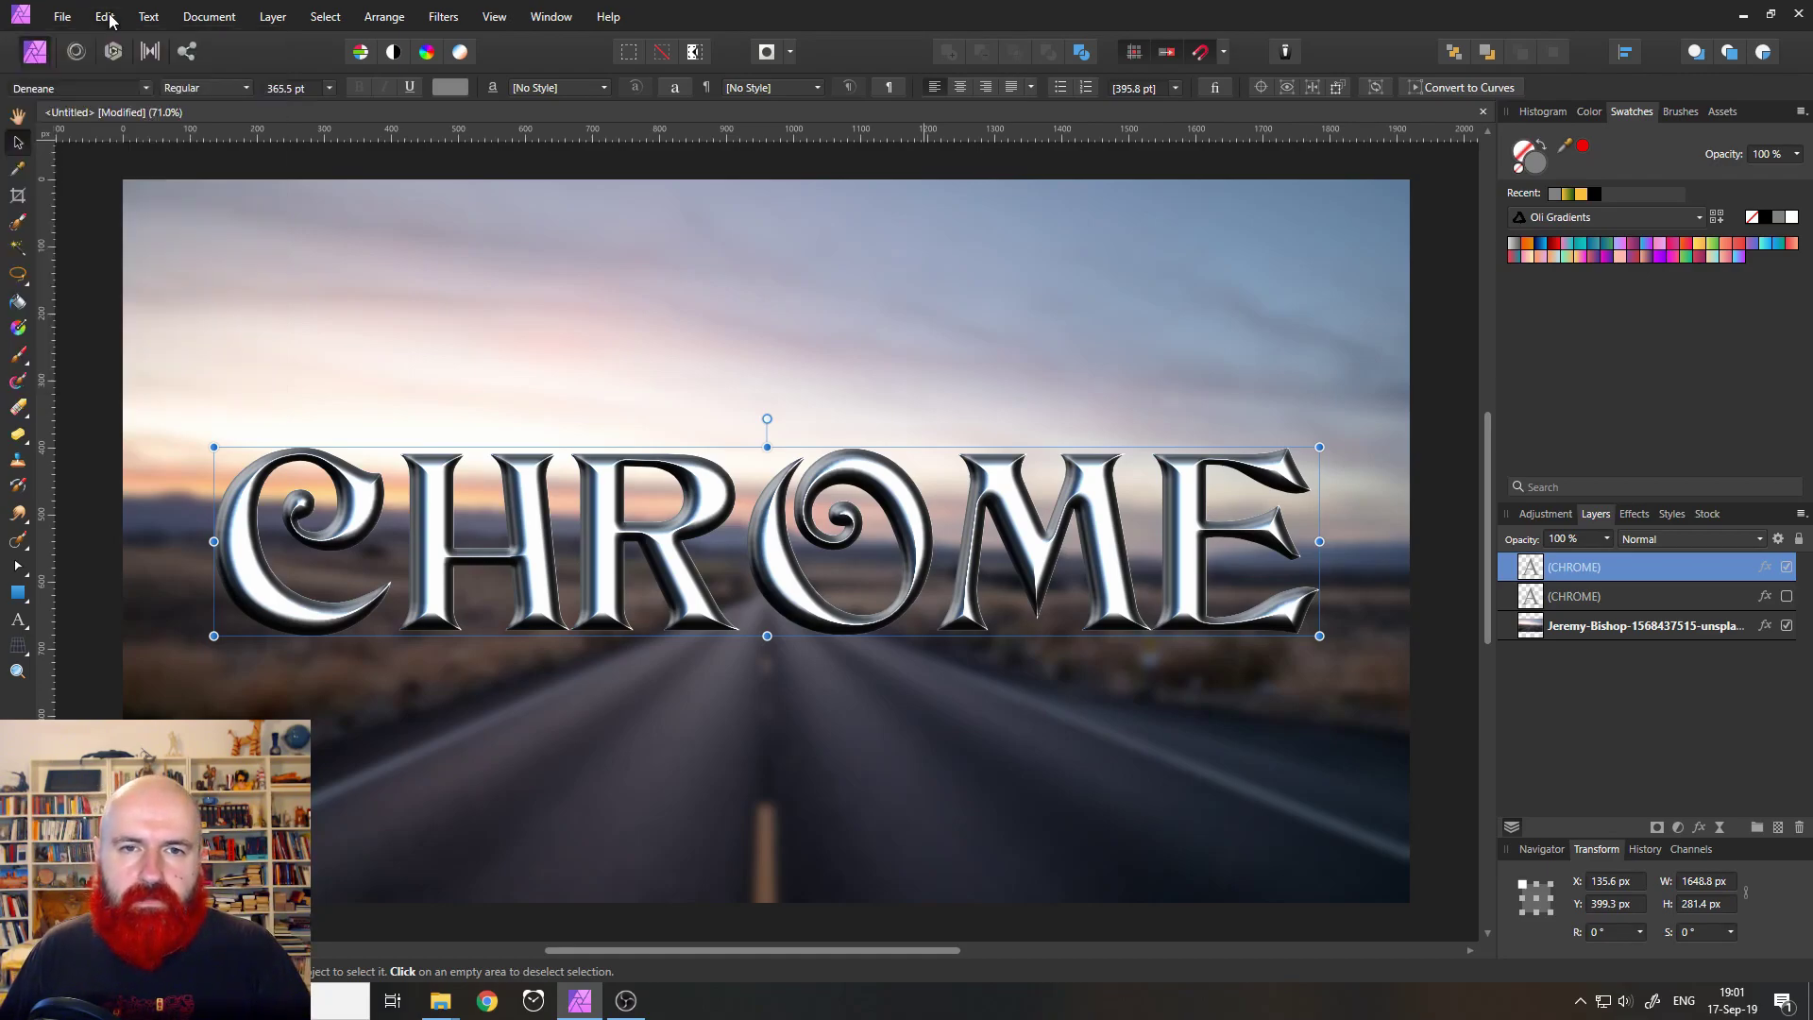